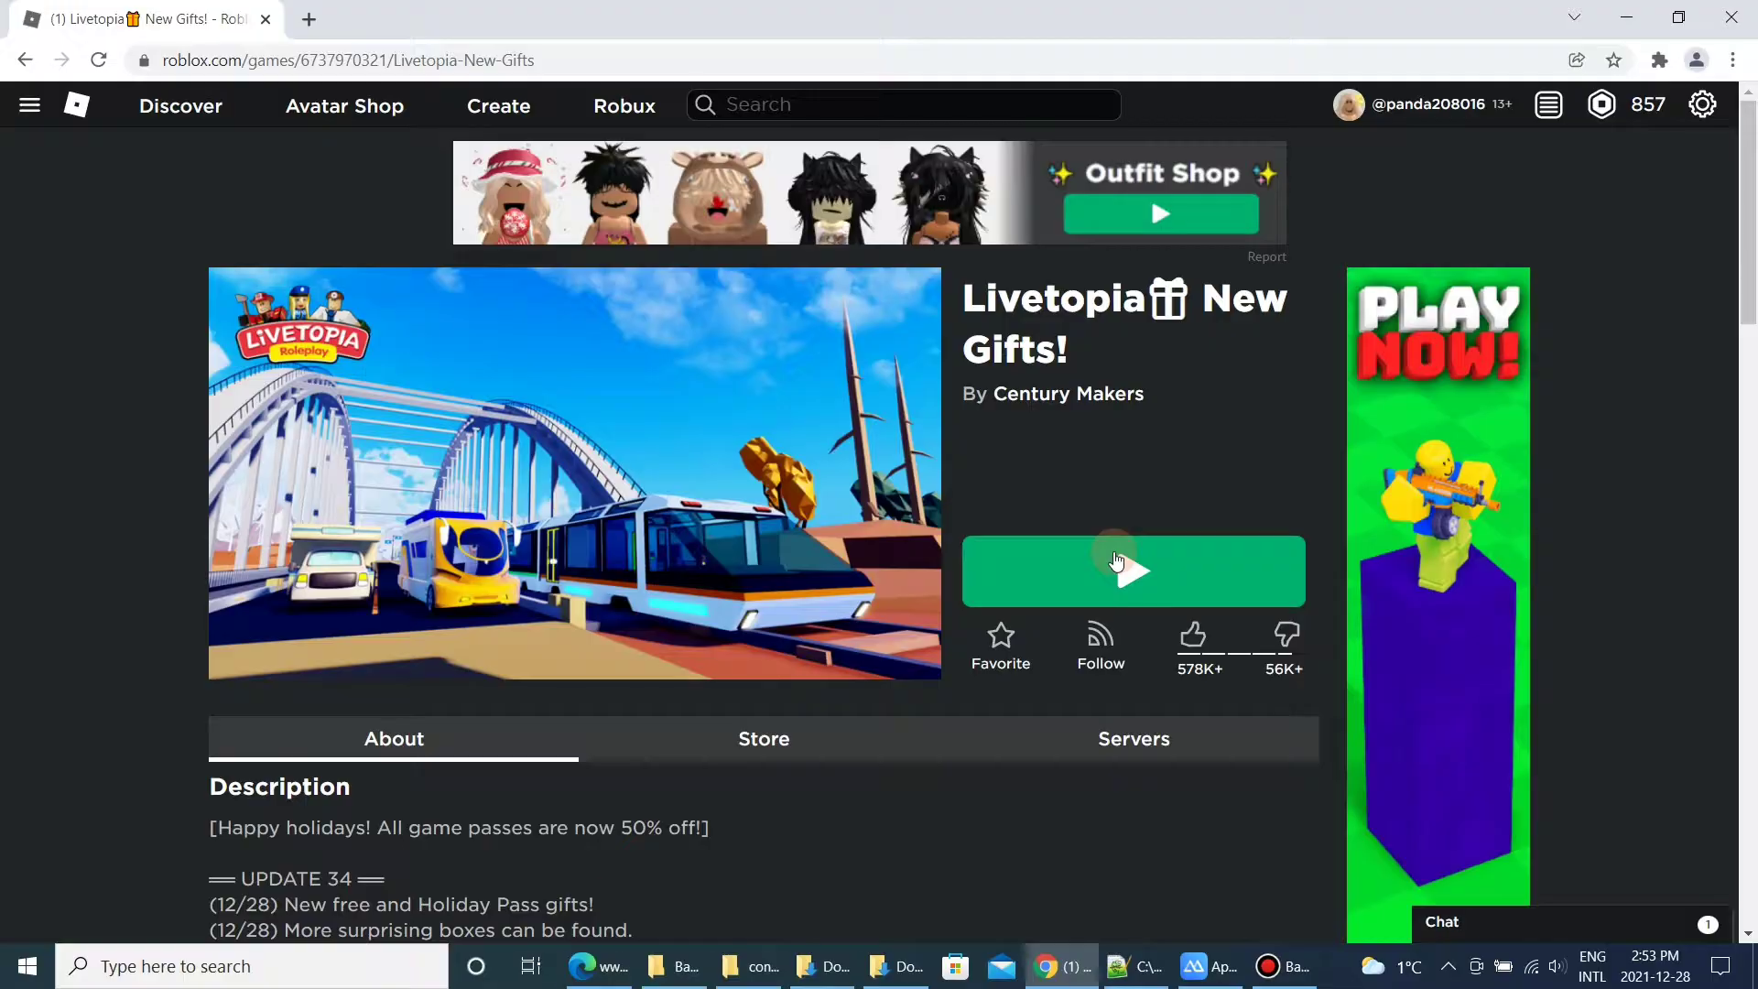
Launch Livetopia from its Roblox game page so the avatar spawns in-world.
click(1114, 554)
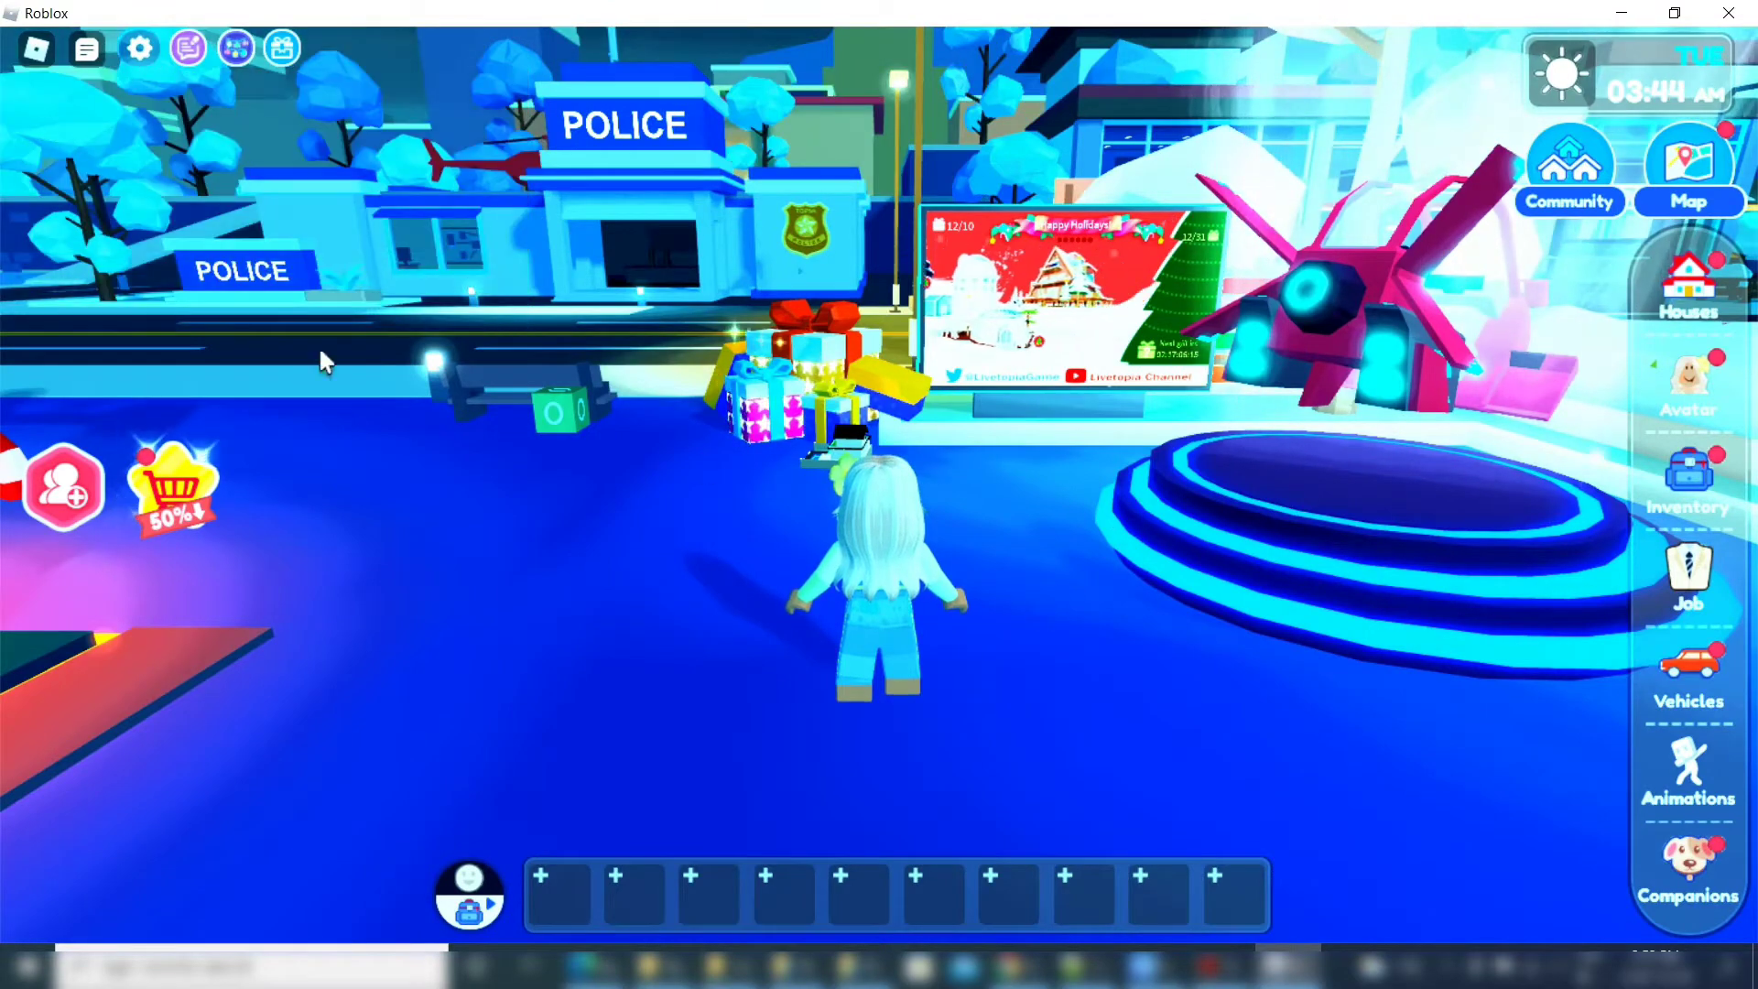
Close the Roblox chat panel.
click(82, 57)
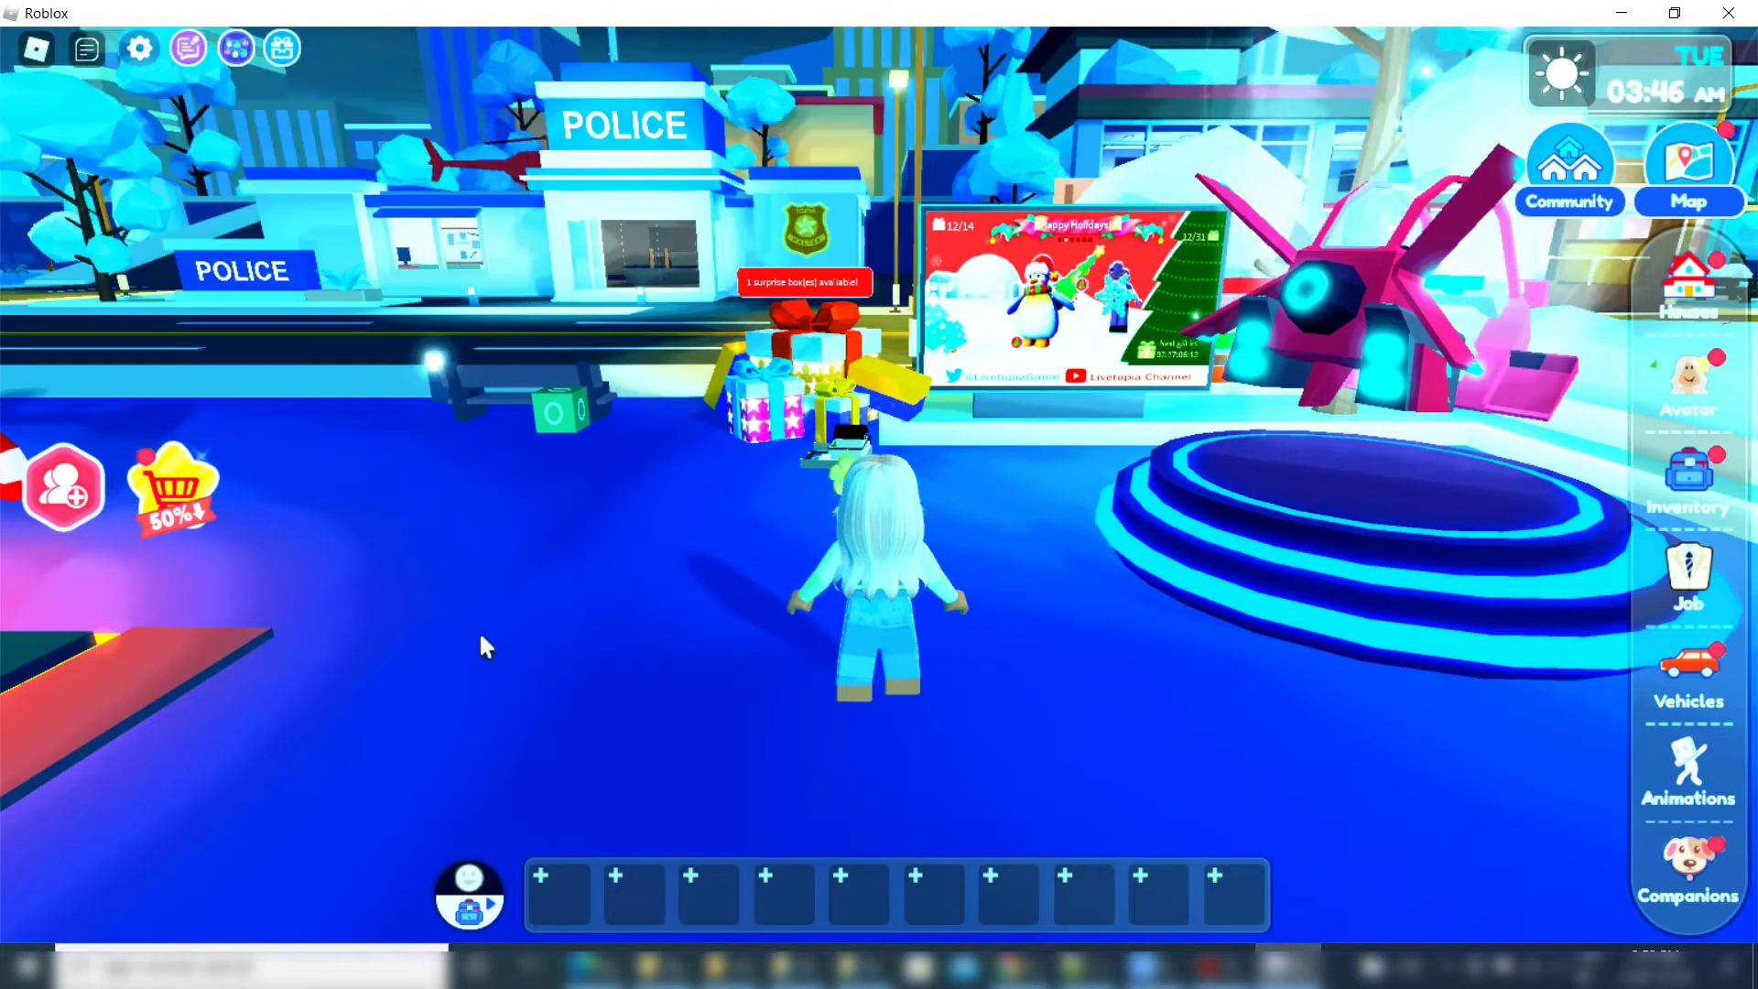
Walk the avatar past the gift boxes across the plaza toward the MALL.
key(w)
key(s)
key(w)
key(d)
key(d)
key(w)
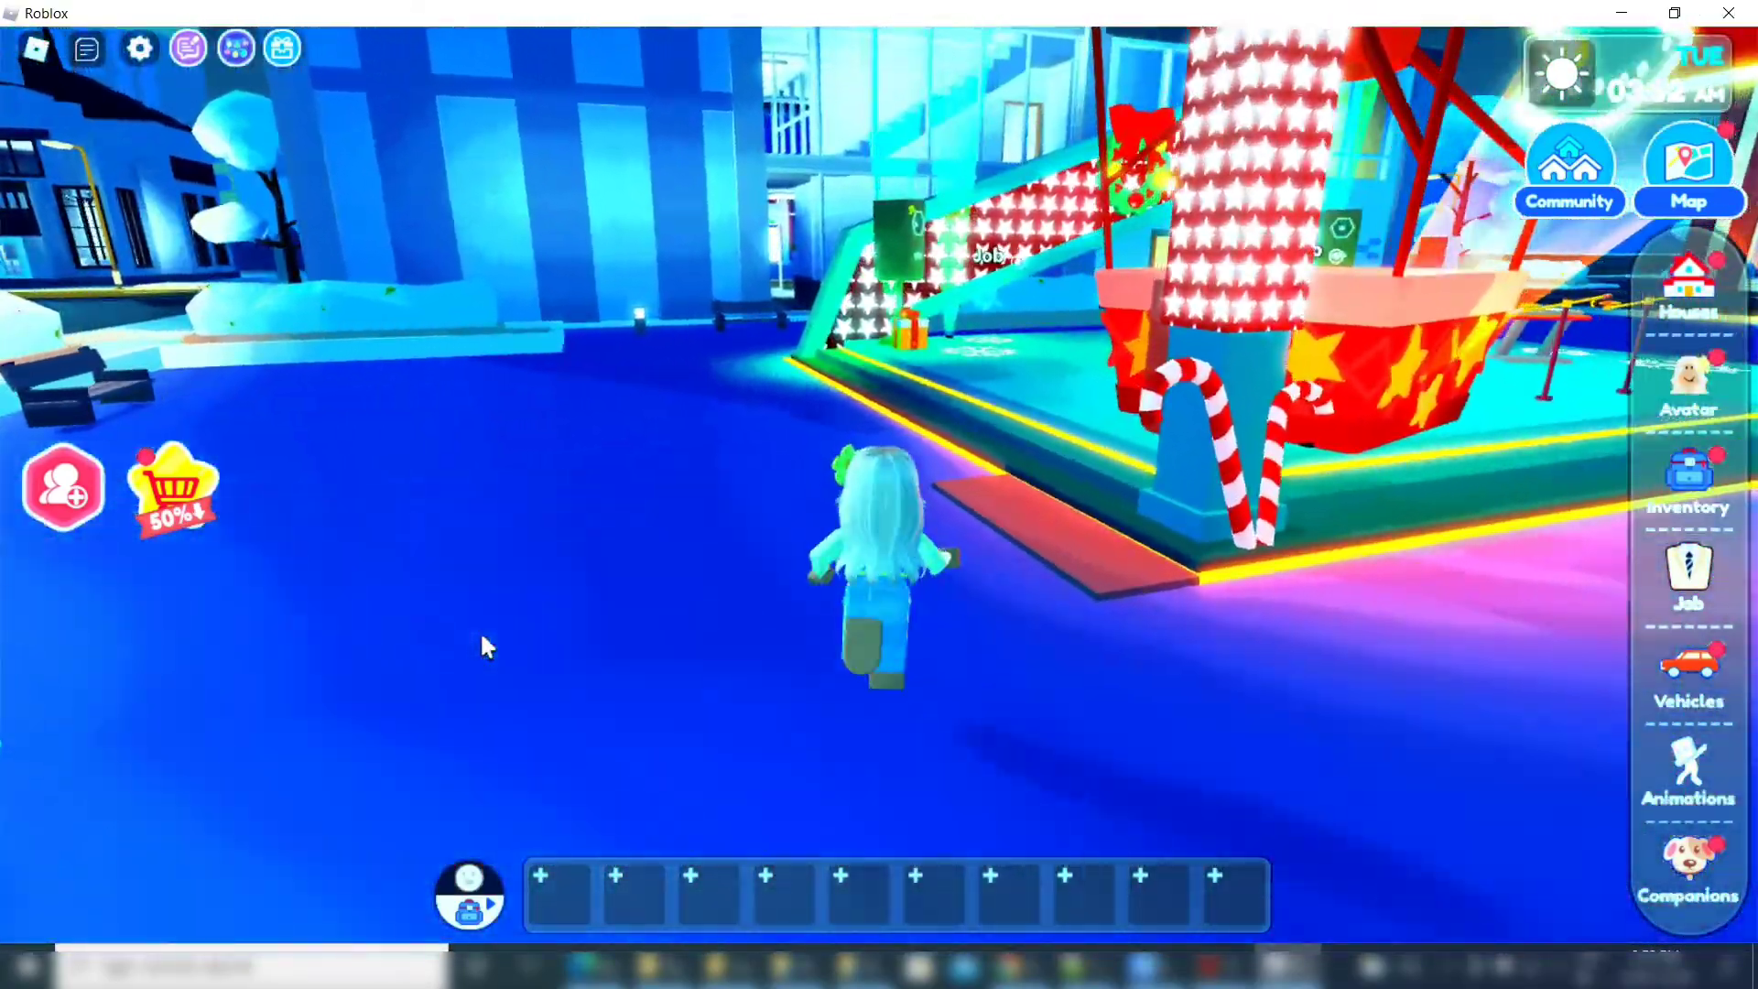
key(a)
key(a)
key(s)
key(s)
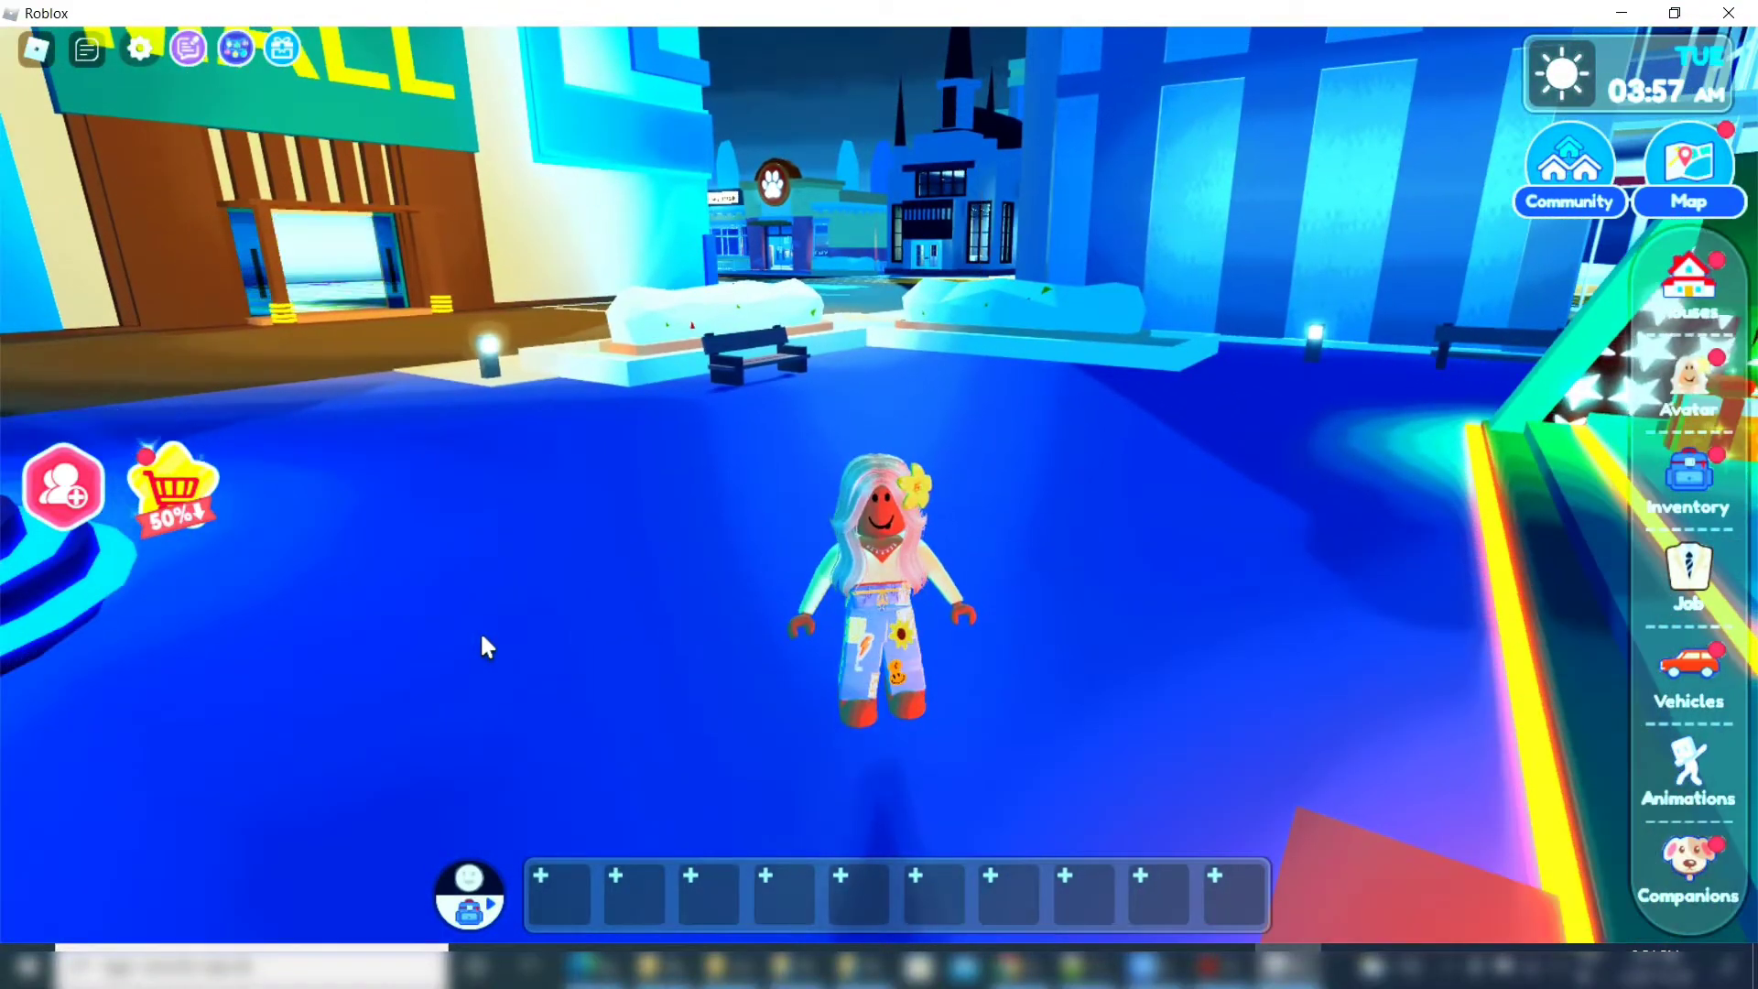
key(a)
Open the ReShade overlay past its tutorial and toggle ColorfulPoster off and back on.
key(Home)
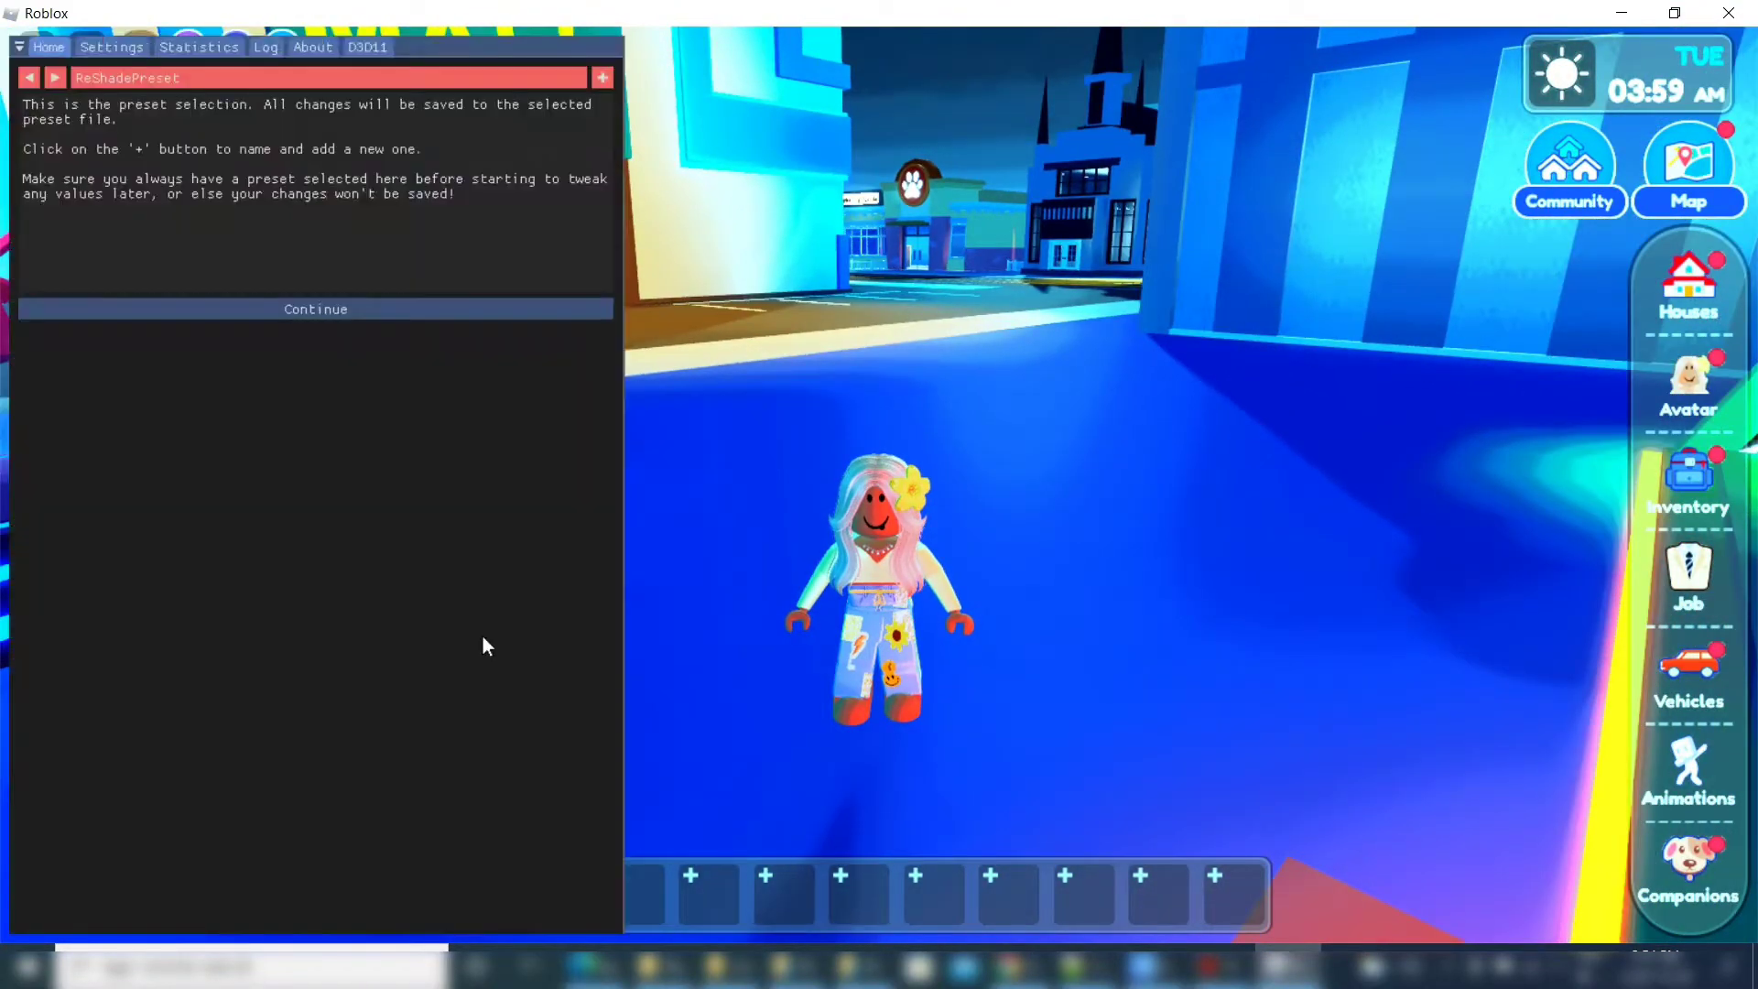
click(313, 307)
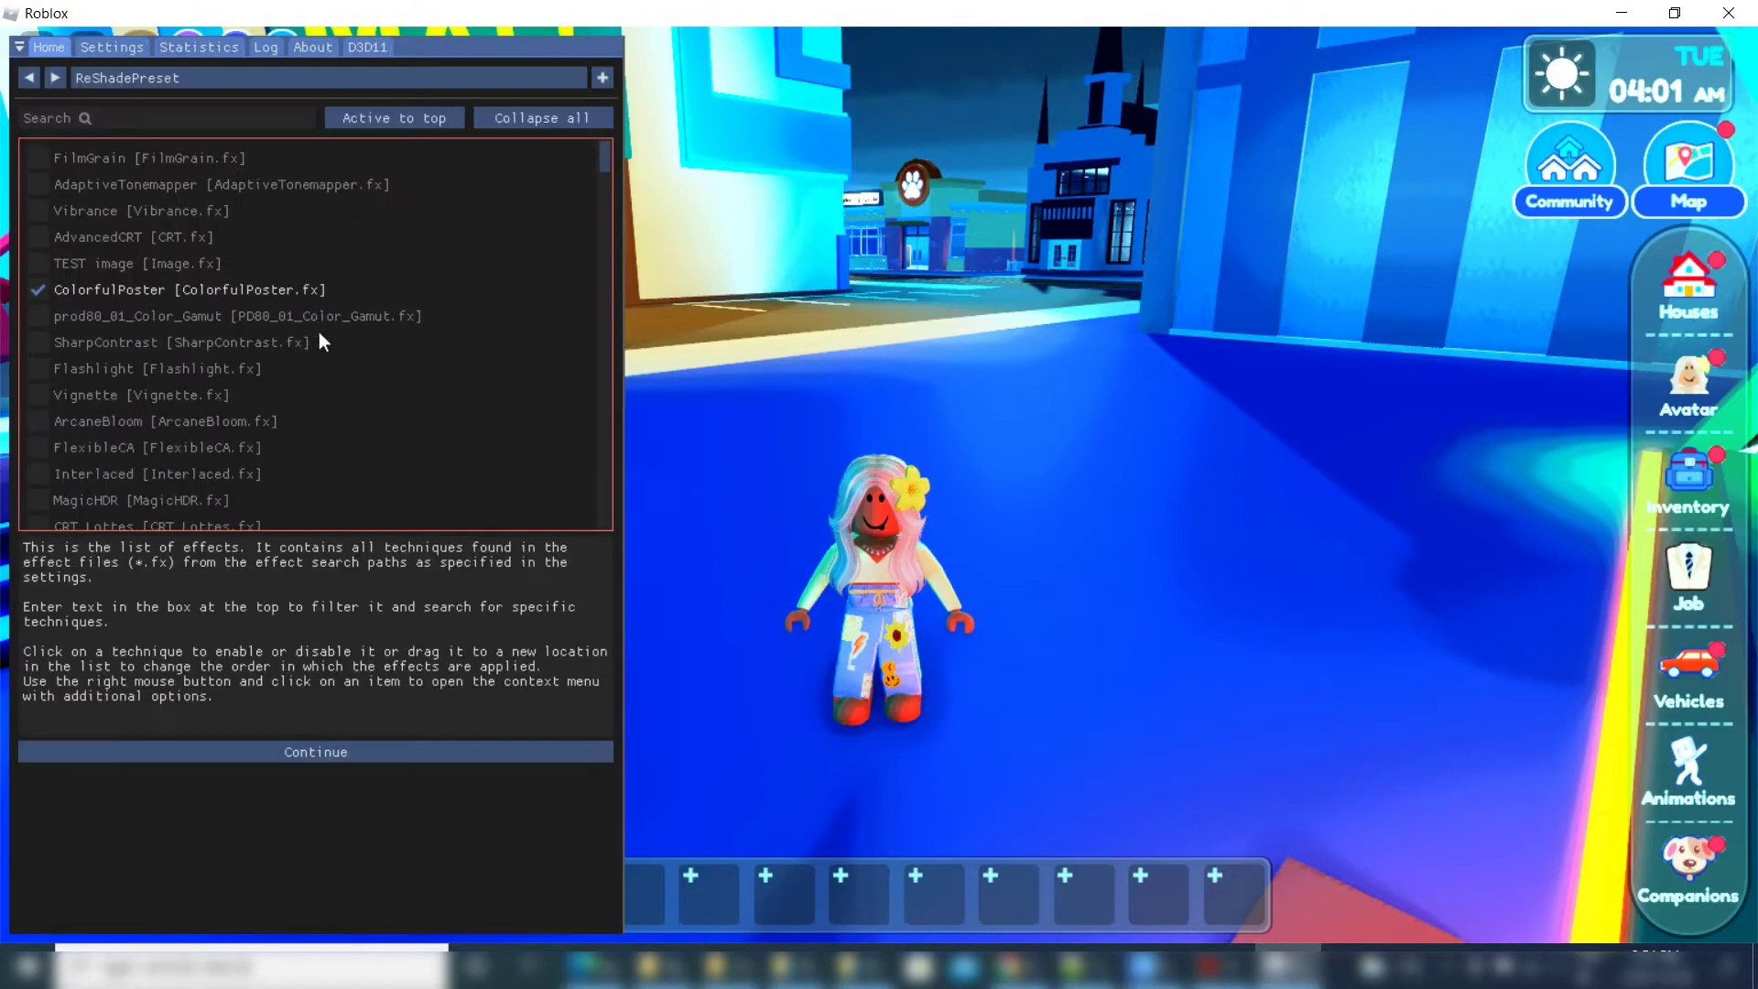
click(41, 288)
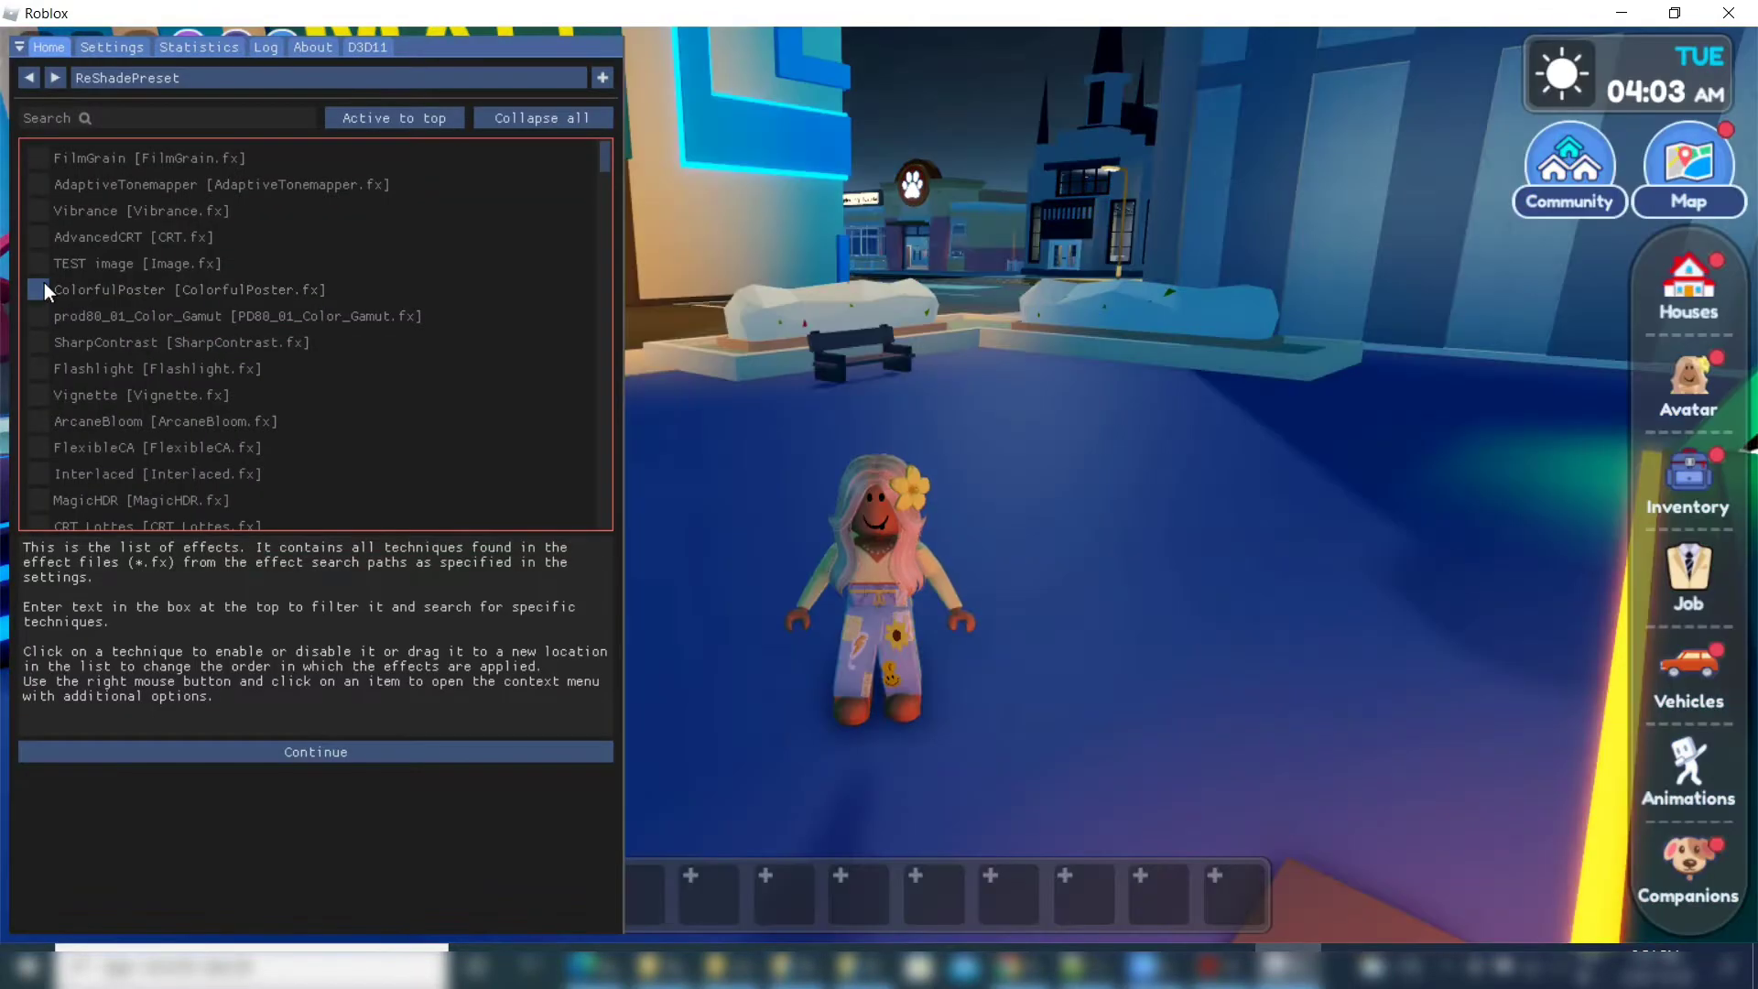
click(41, 287)
Enable Wave, turn off Cursor, and toggle the Comic effect.
scroll(29, 367, down, 8)
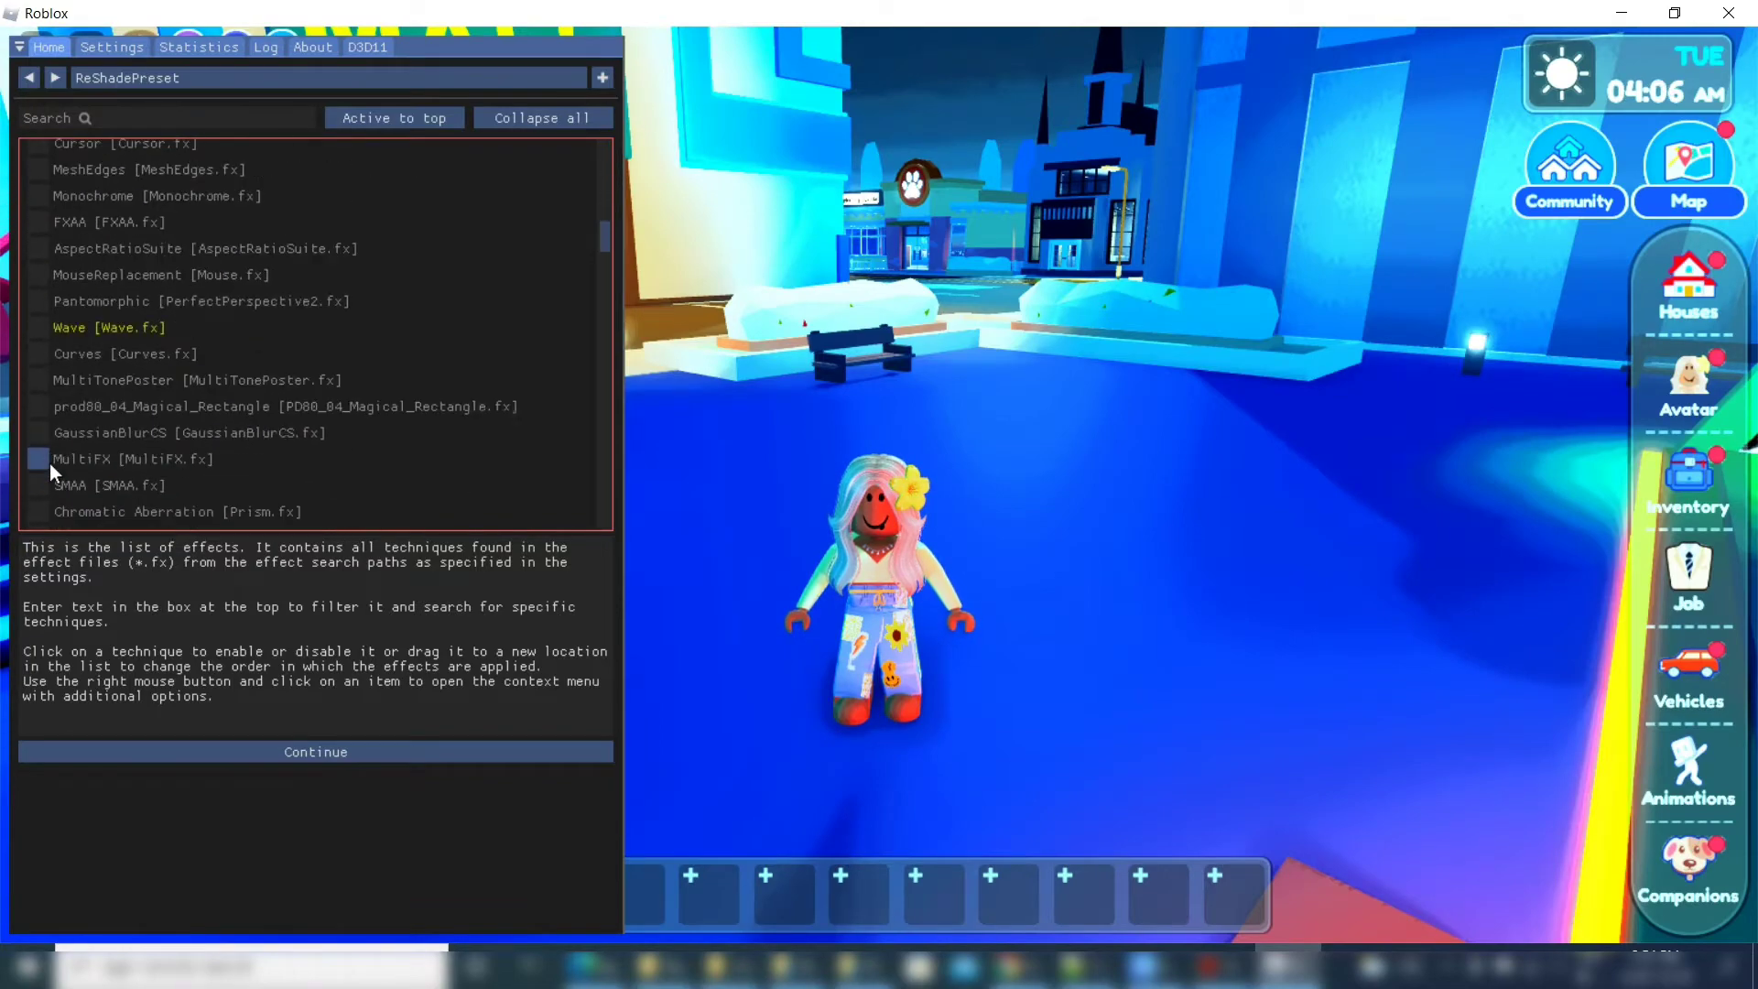
click(34, 322)
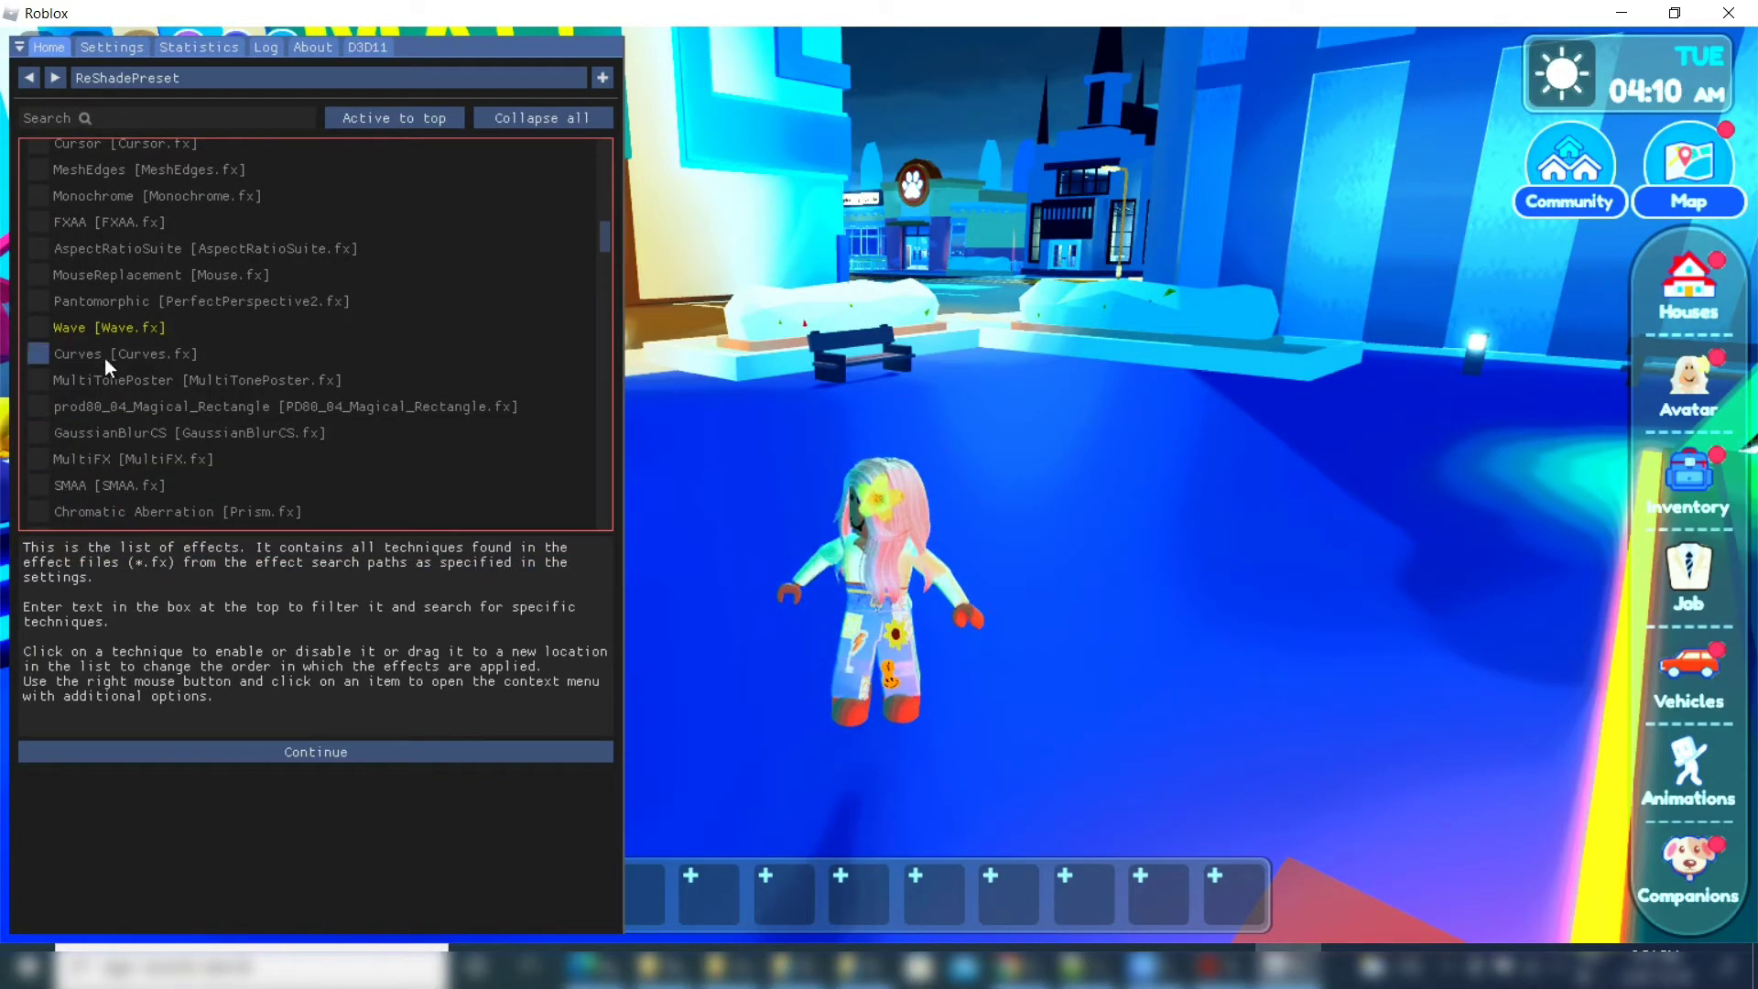
scroll(106, 368, up, 2)
click(42, 264)
scroll(41, 229, up, 4)
scroll(44, 233, up, 2)
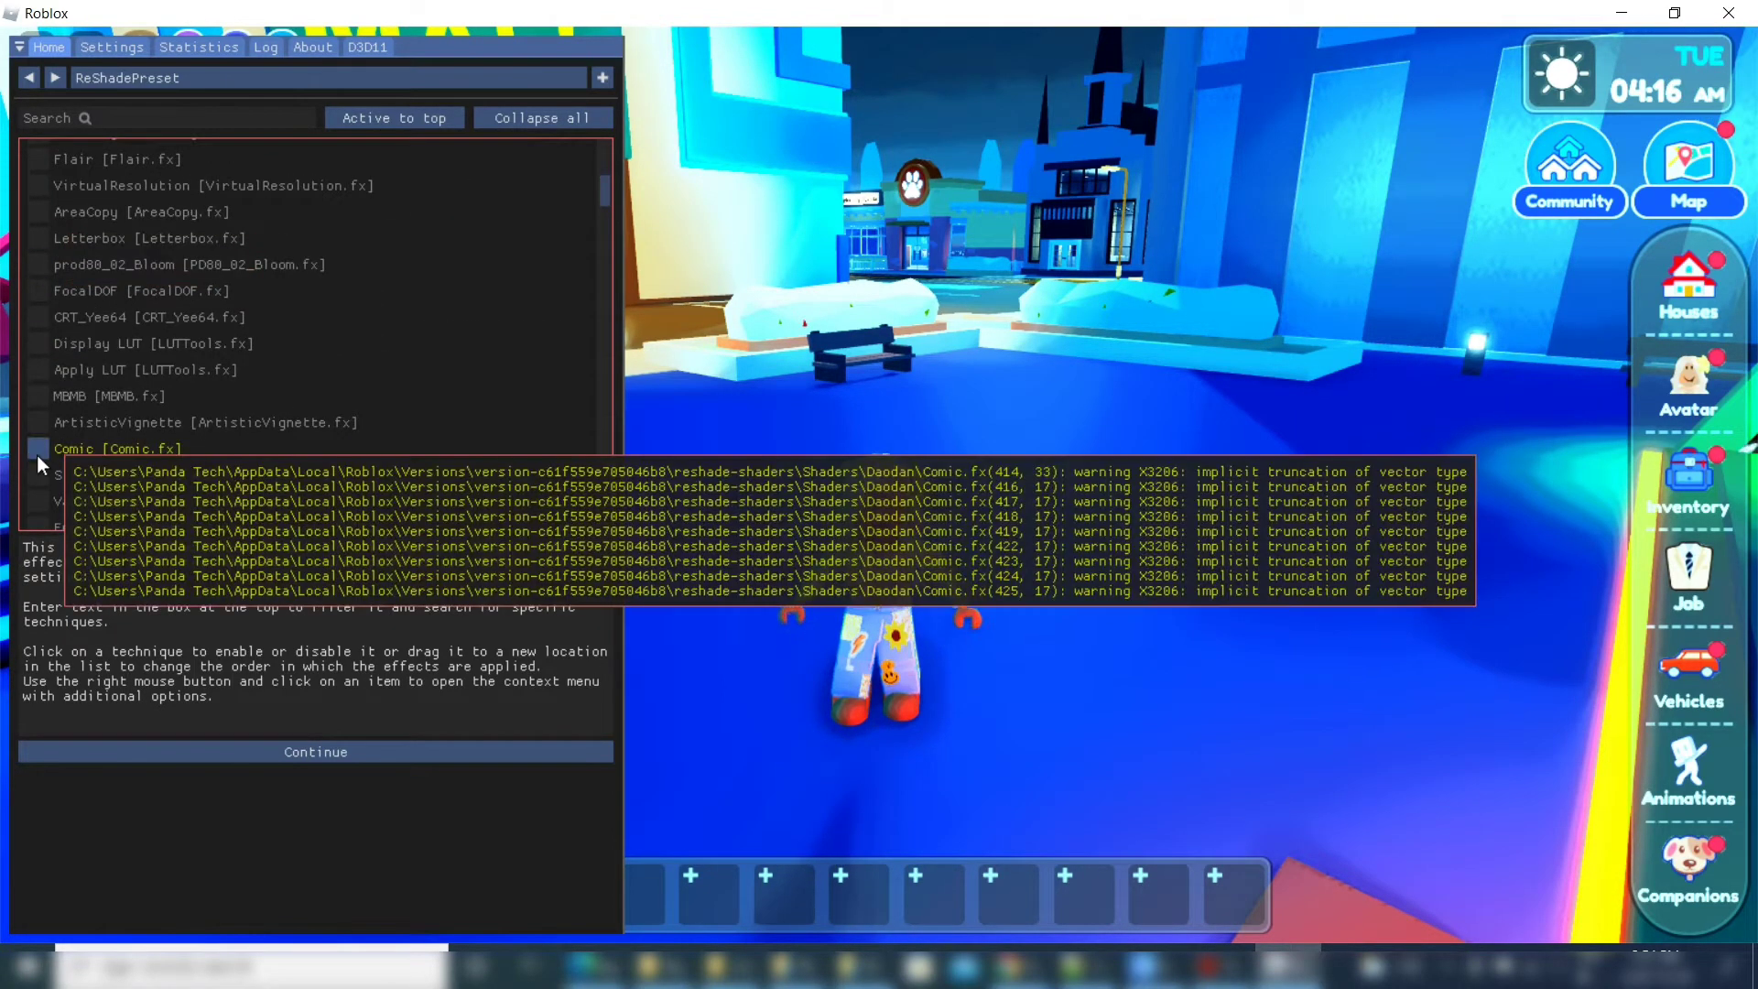
click(37, 449)
scroll(172, 250, up, 5)
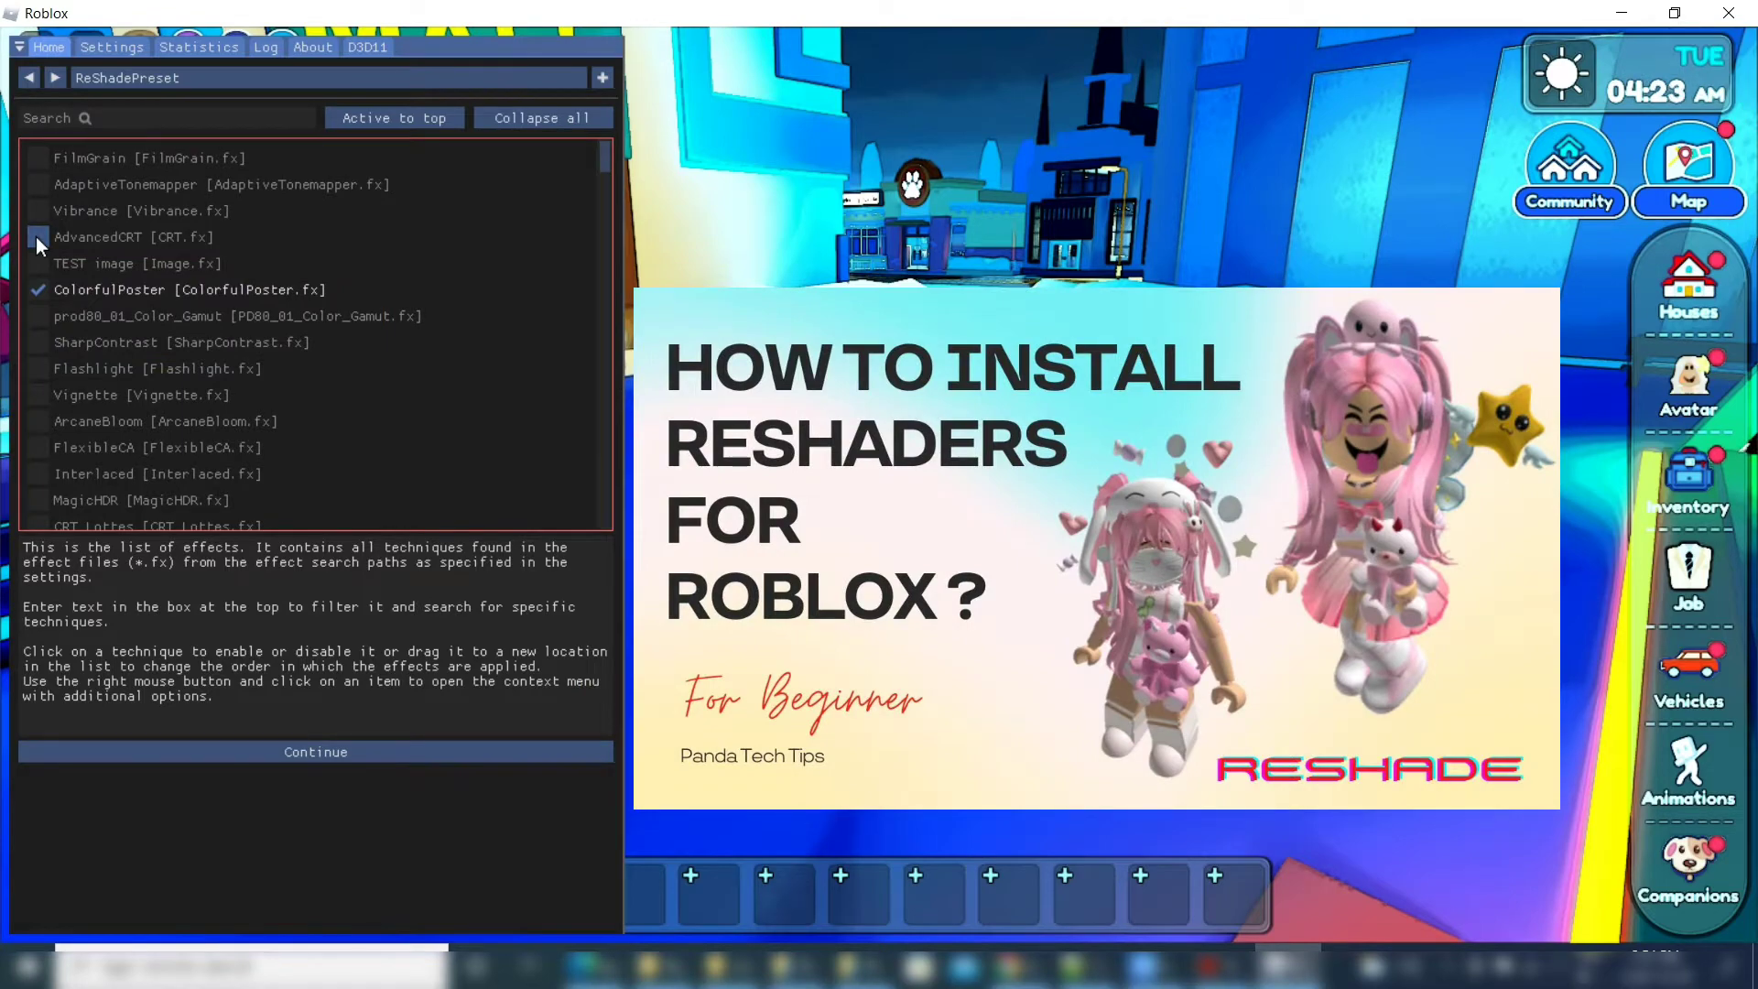
Enable Flashlight, Vignette, ArcaneBloom, FlexibleCA, Color_Gamut, AdvancedCRT, AdaptiveTonemapper and FilmGrain.
click(41, 368)
click(40, 393)
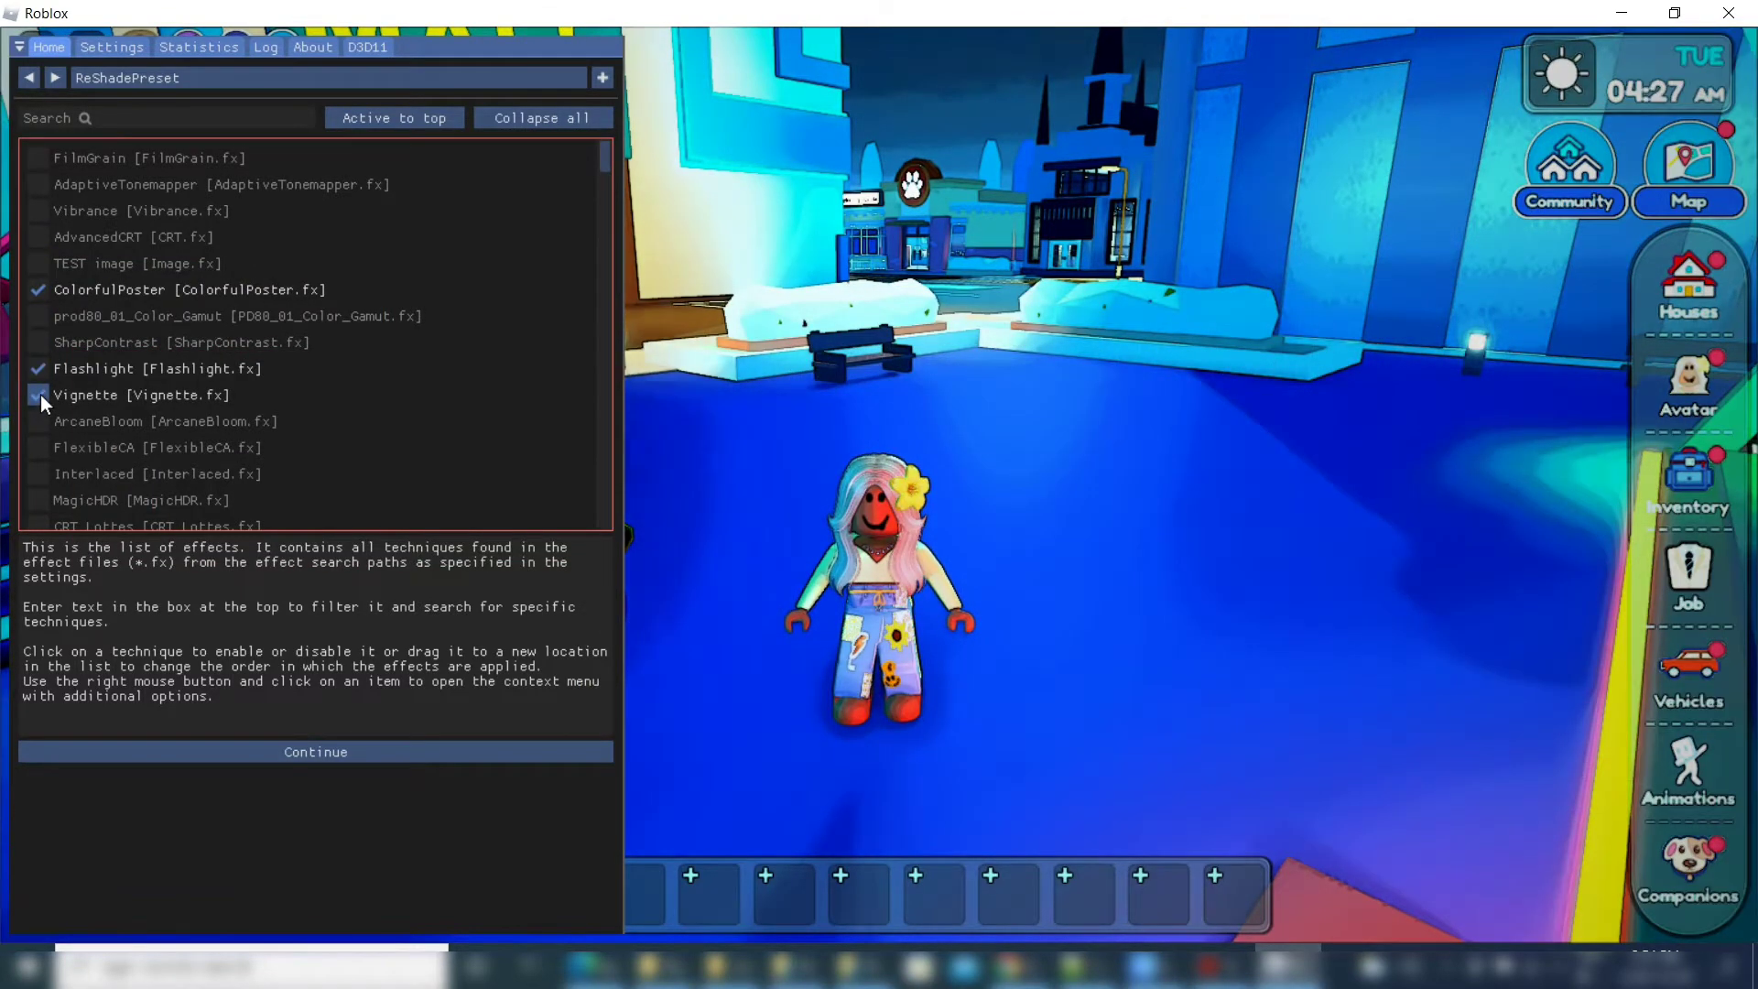
click(41, 428)
click(42, 456)
click(36, 313)
click(39, 237)
click(37, 187)
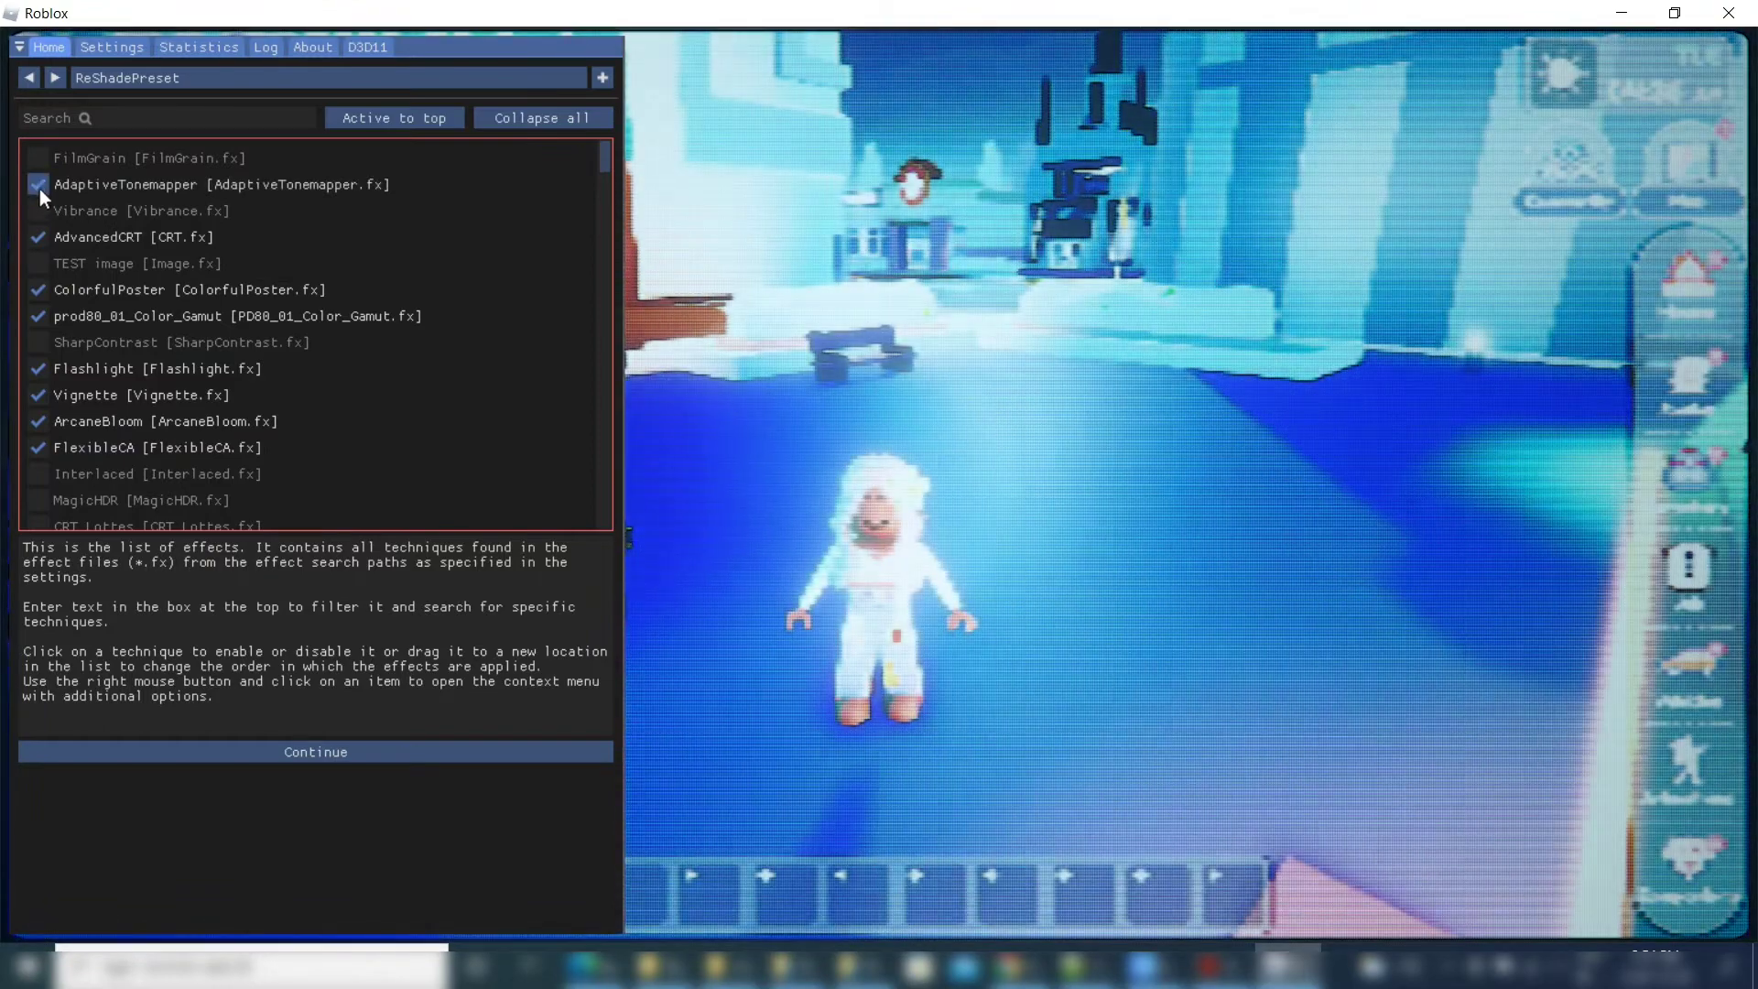
click(41, 158)
Disable AdaptiveTonemapper, AdvancedCRT, ColorfulPoster, Color_Gamut and Flashlight.
click(44, 186)
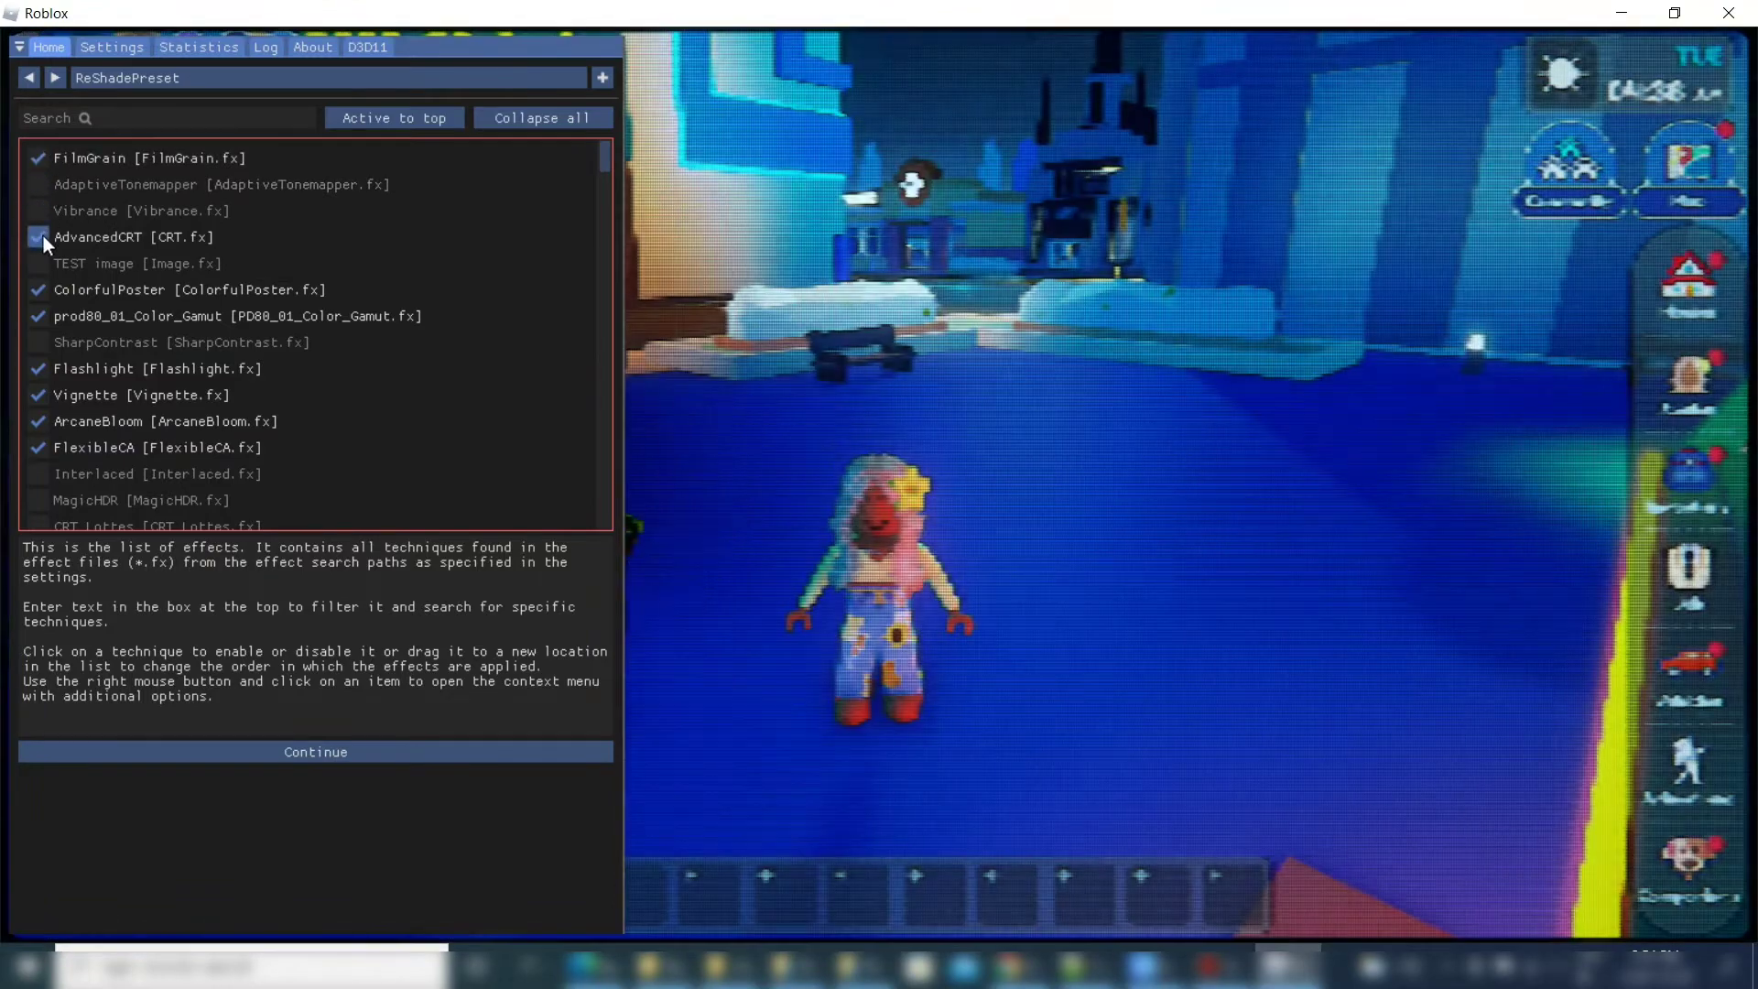
click(42, 234)
click(47, 289)
click(46, 313)
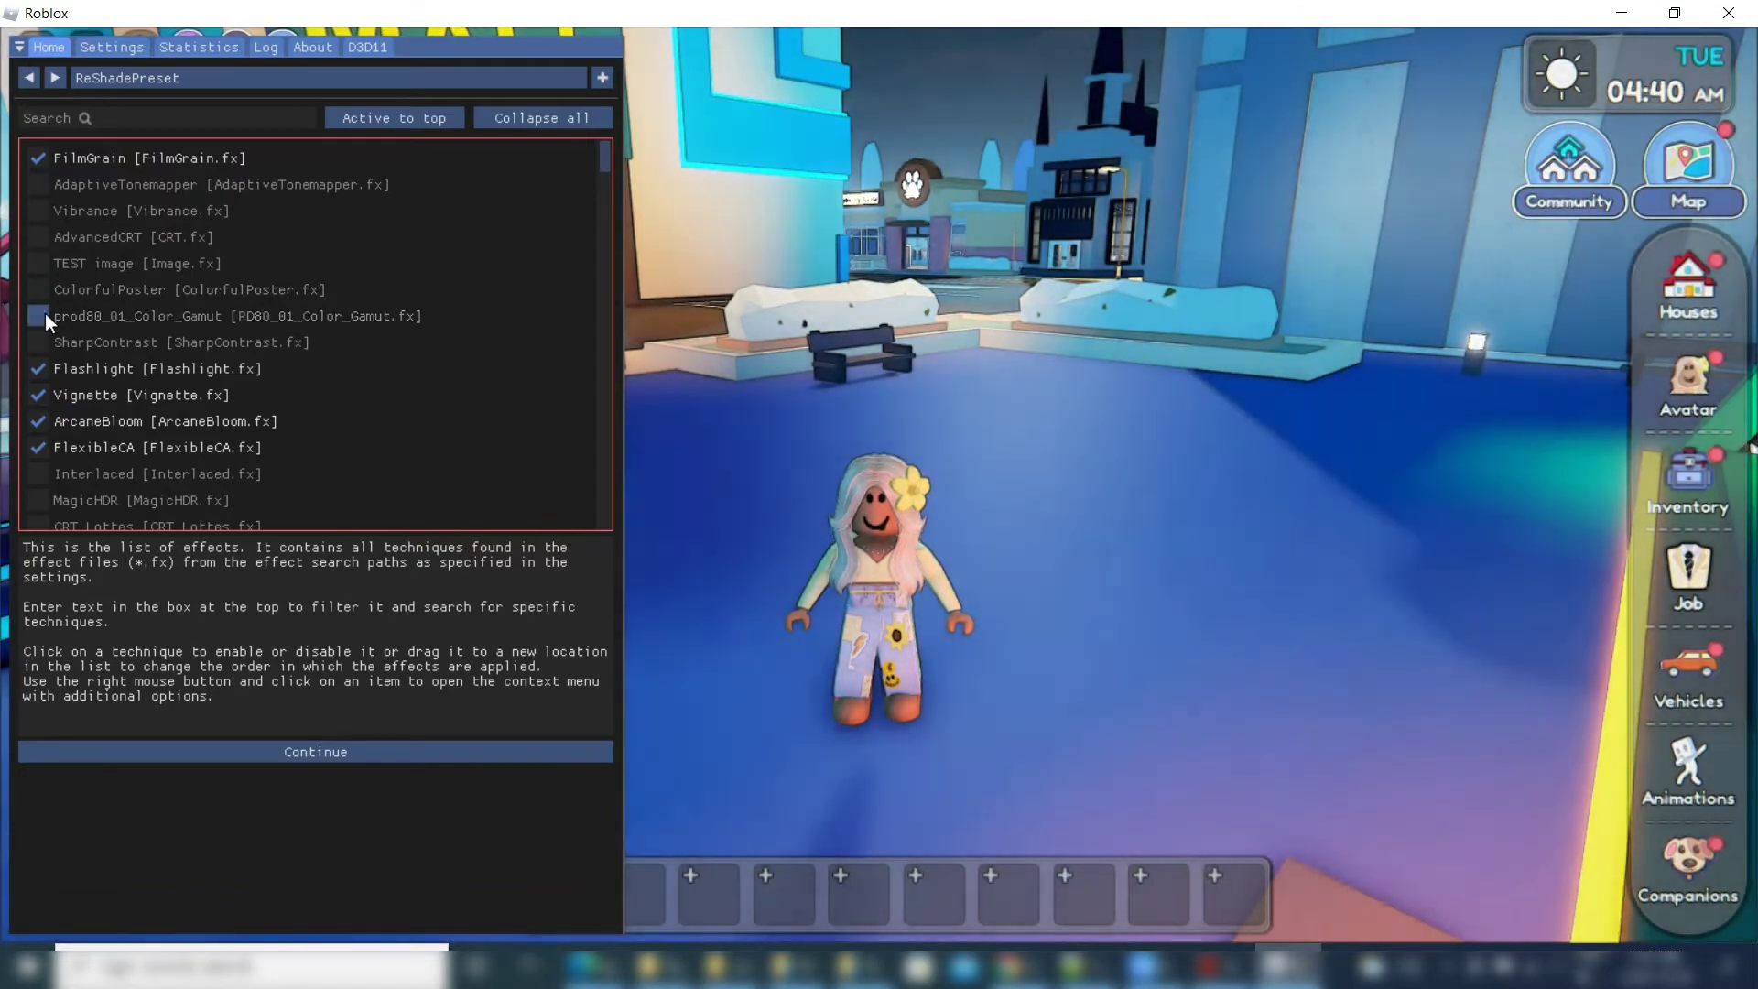
click(46, 369)
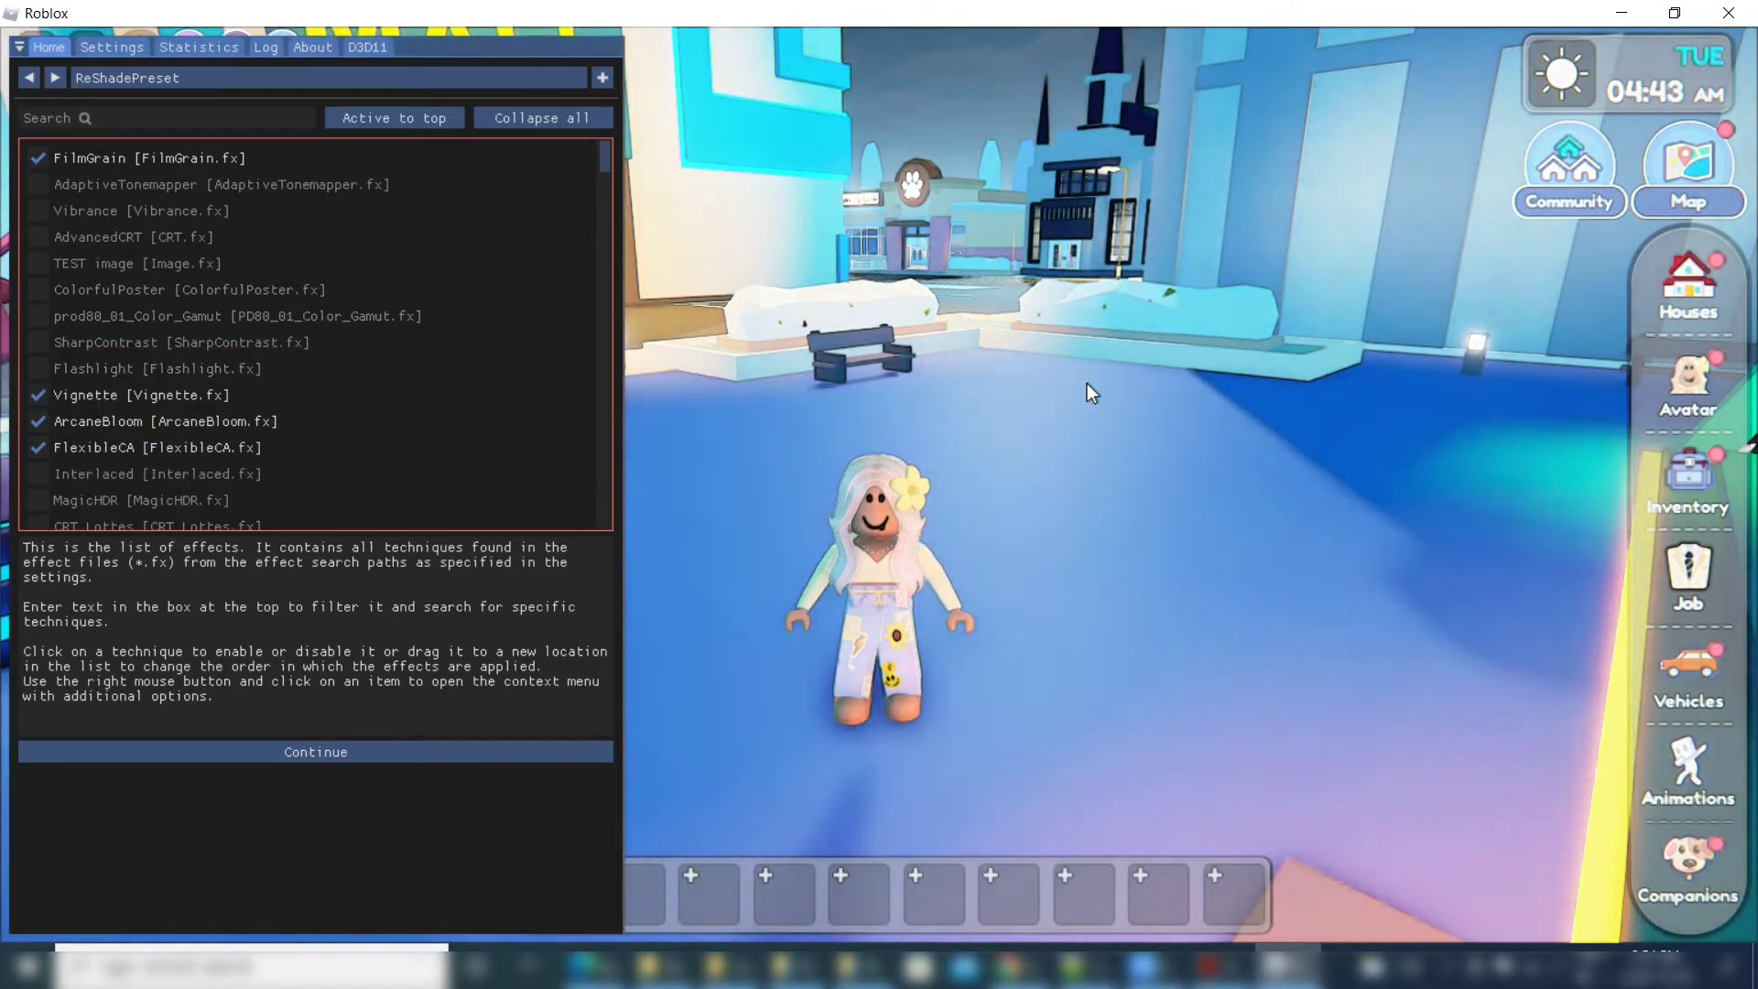
Hide the ReShade overlay and walk the avatar toward the MALL entrance.
key(Home)
key(w)
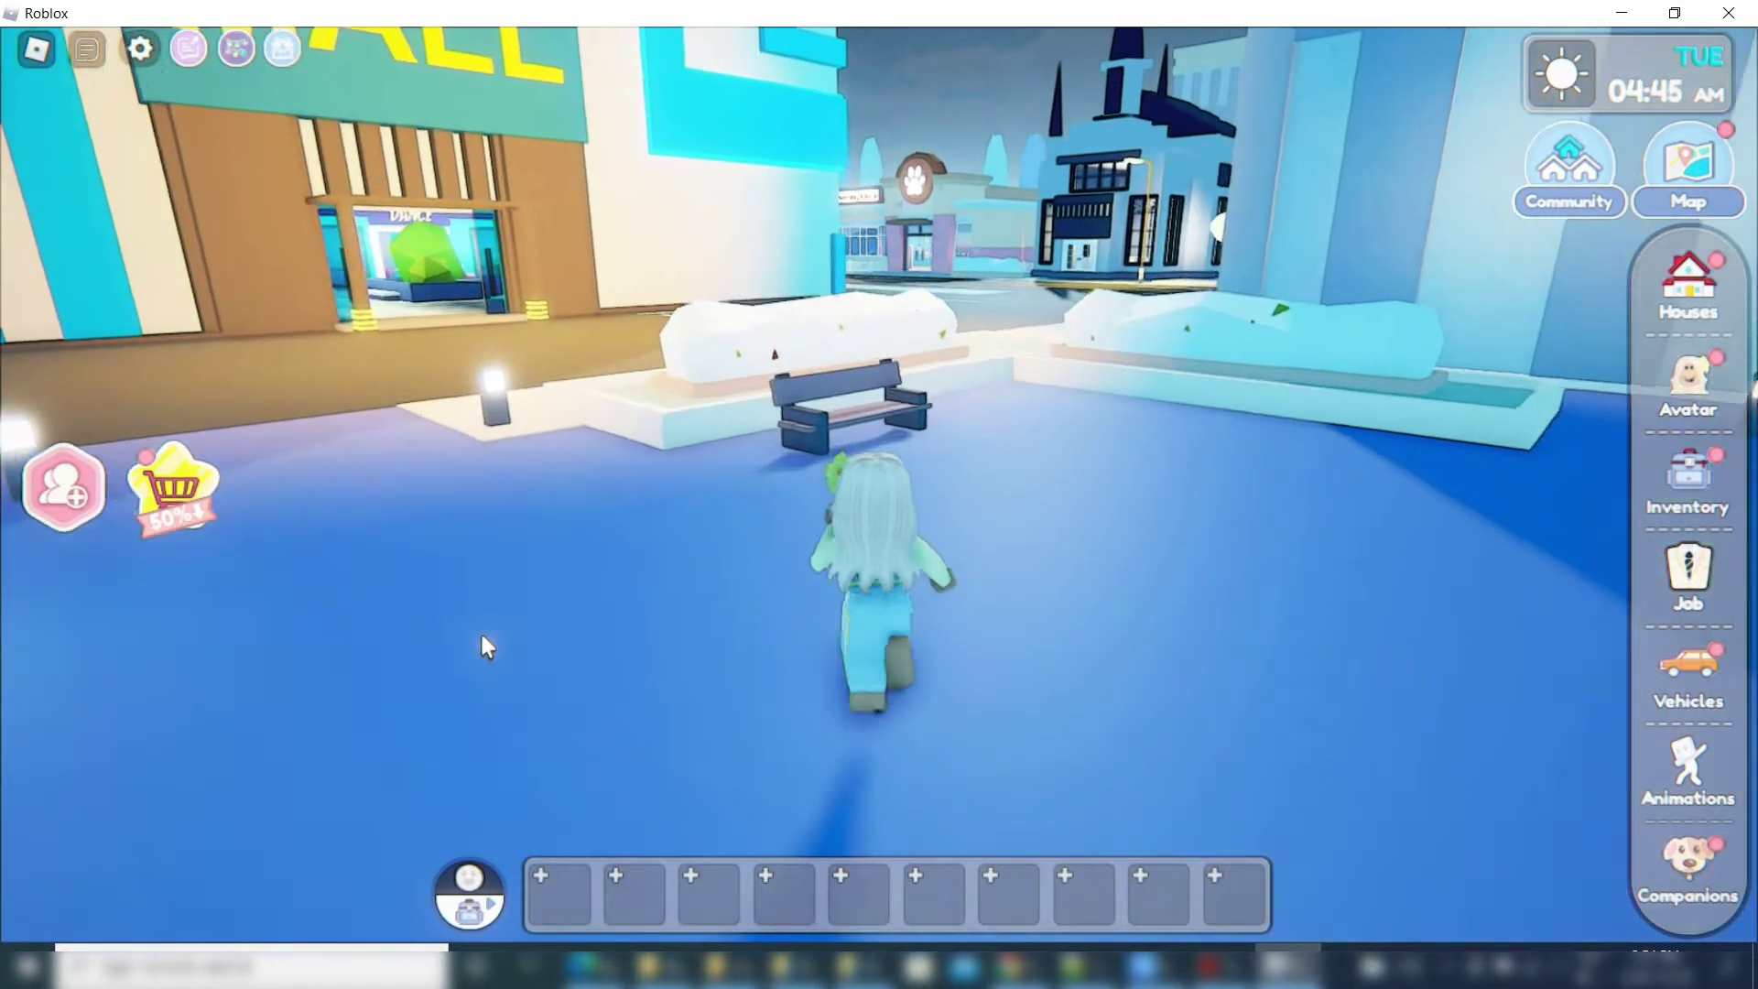
key(s)
key(a)
key(w)
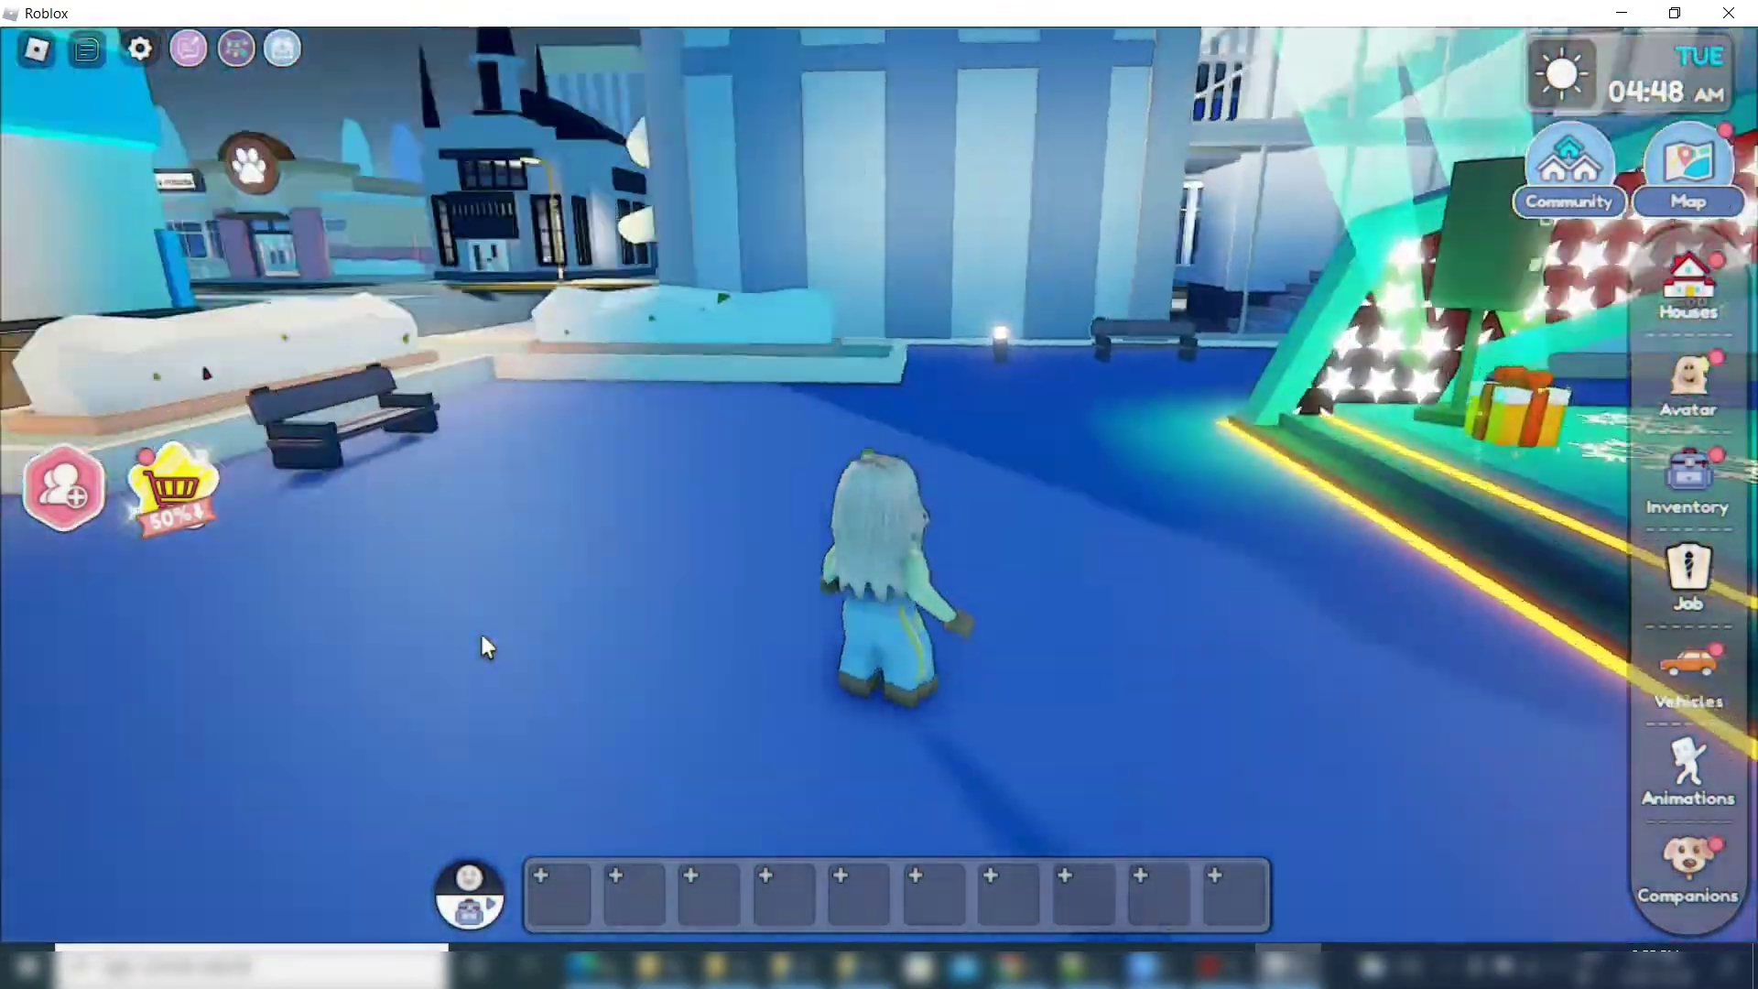
key(s)
Walk the avatar to the police-station plaza and bring the ReShade effects list back.
key(w)
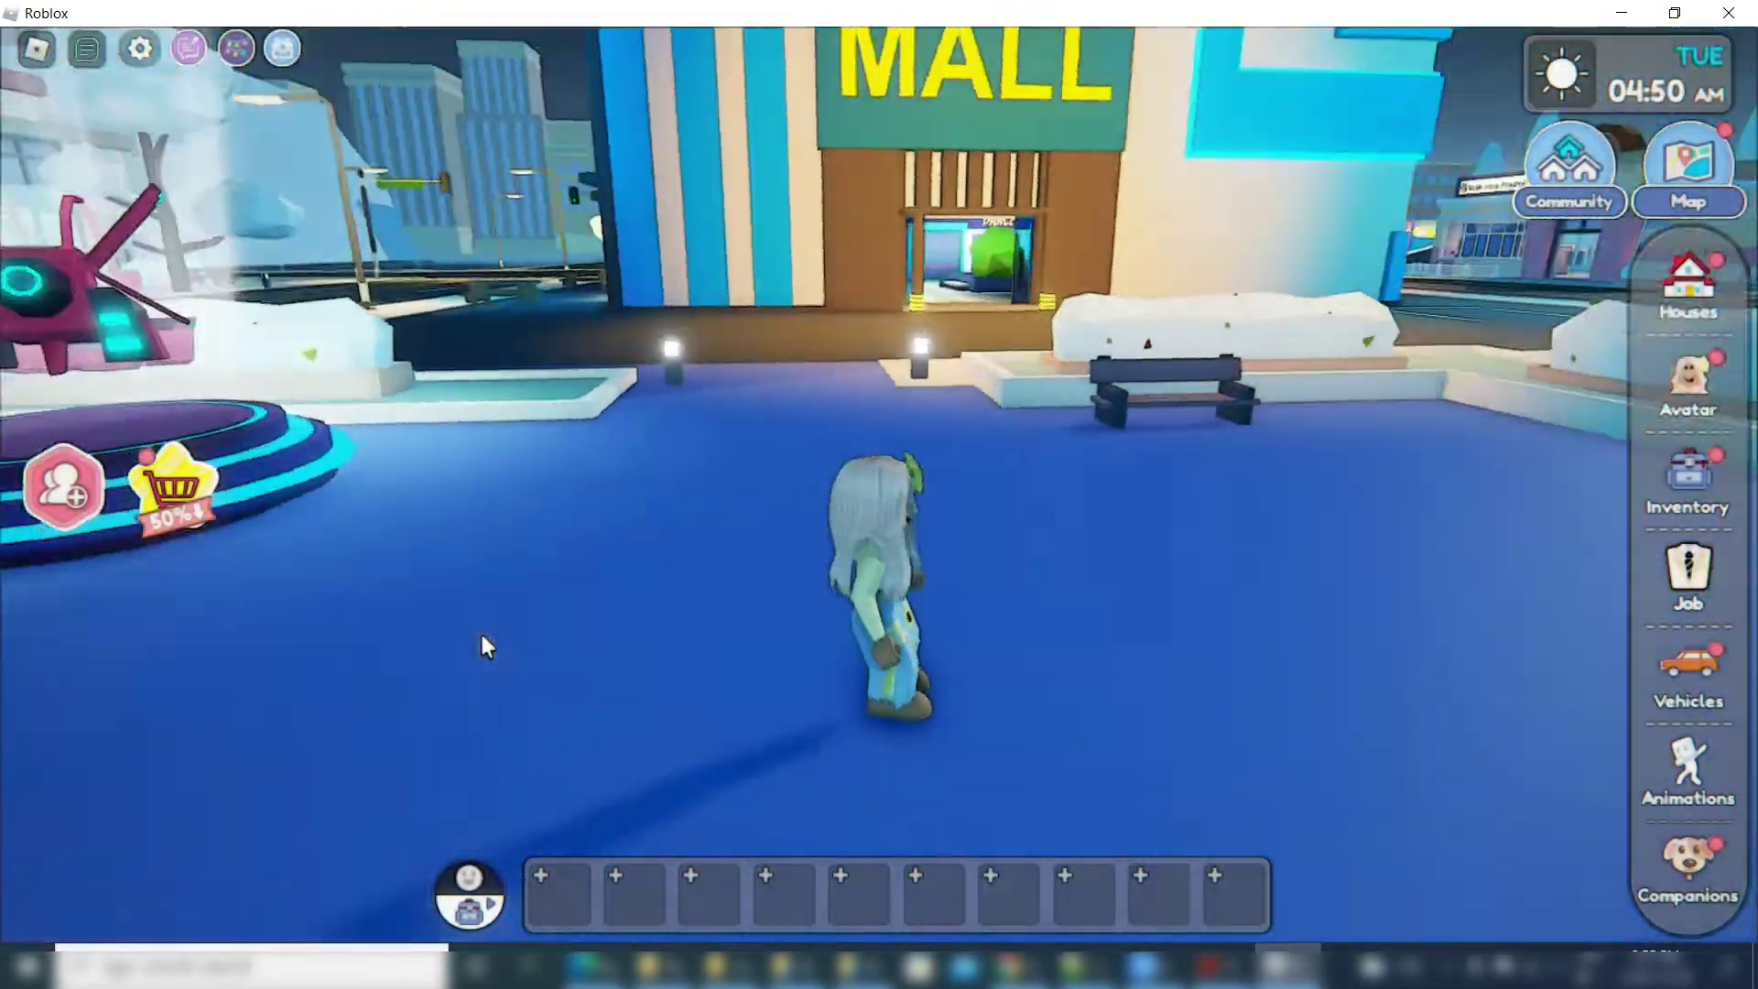
key(d)
key(s)
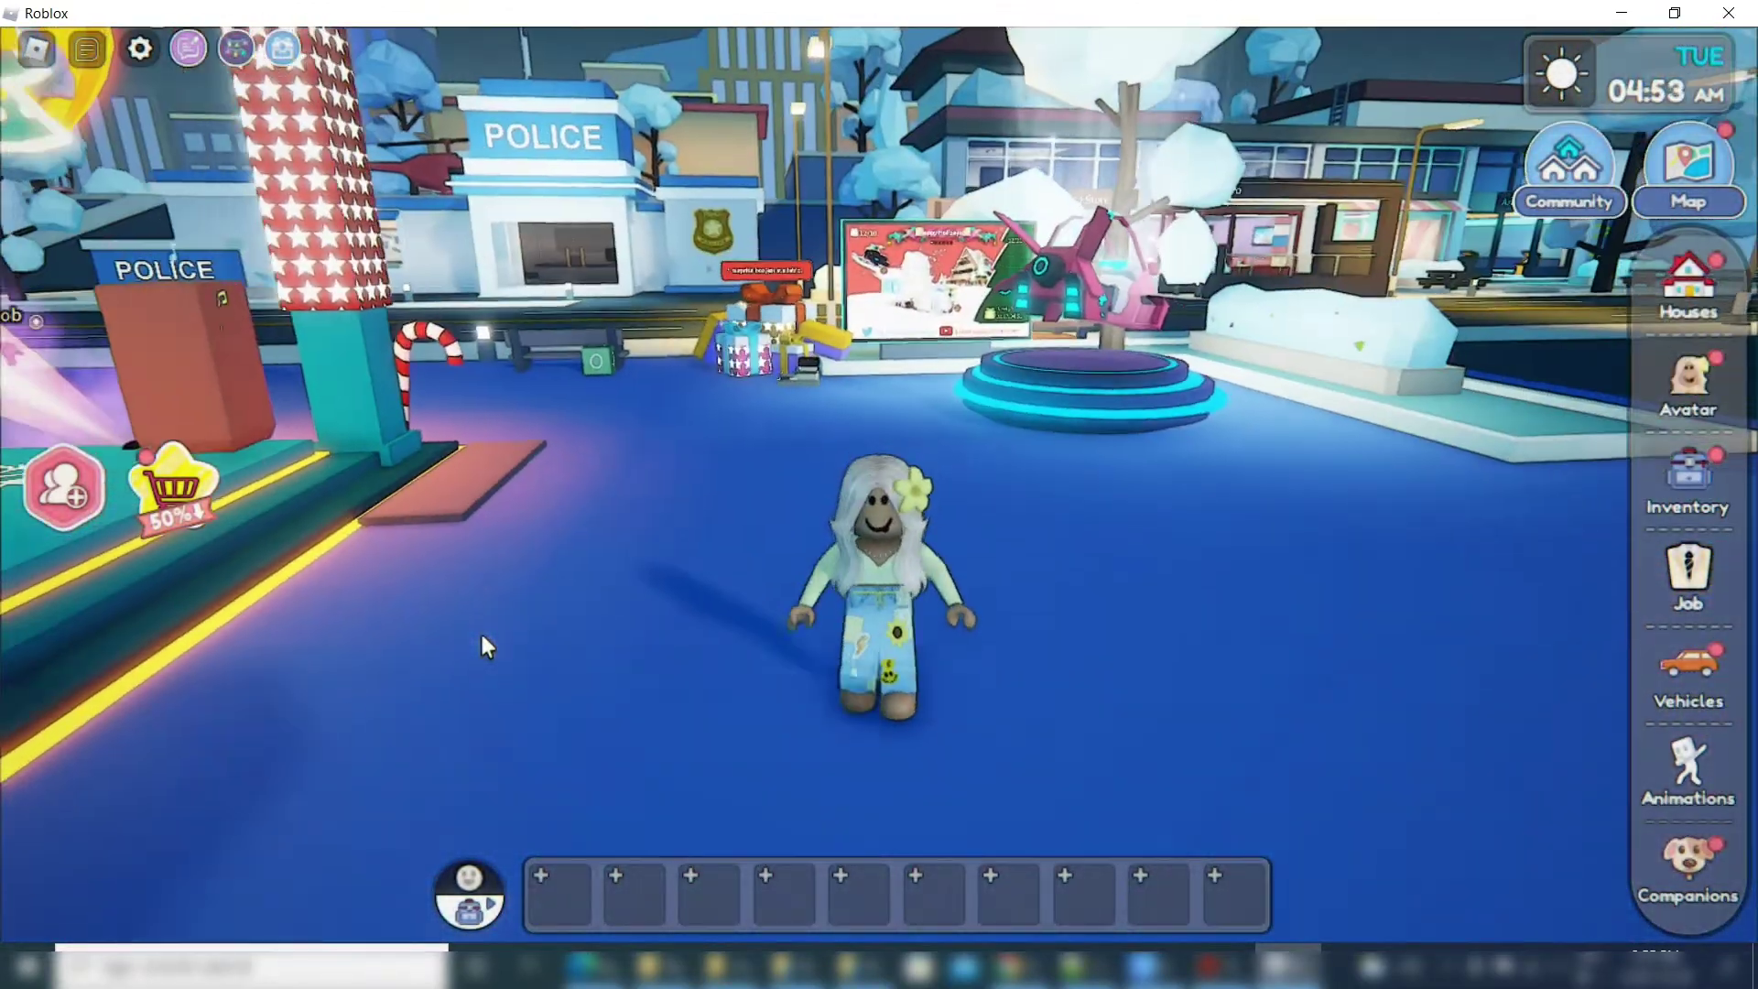
key(w)
key(s)
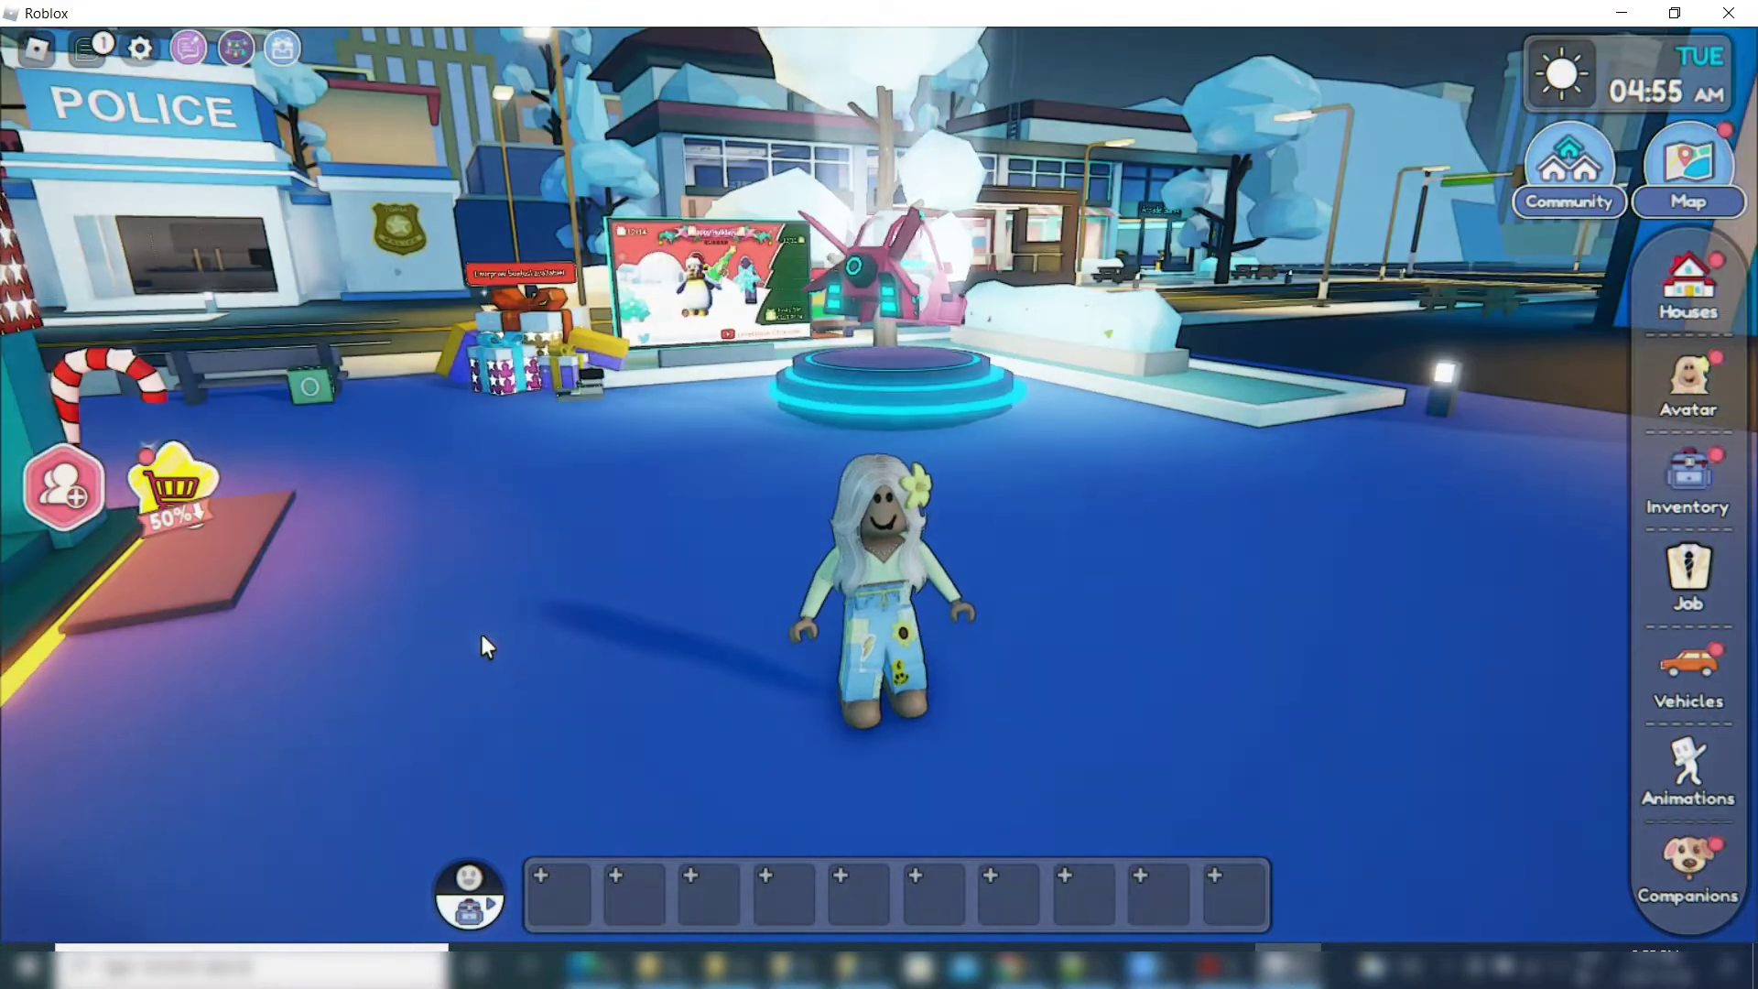
key(Home)
key(Home)
key(Home)
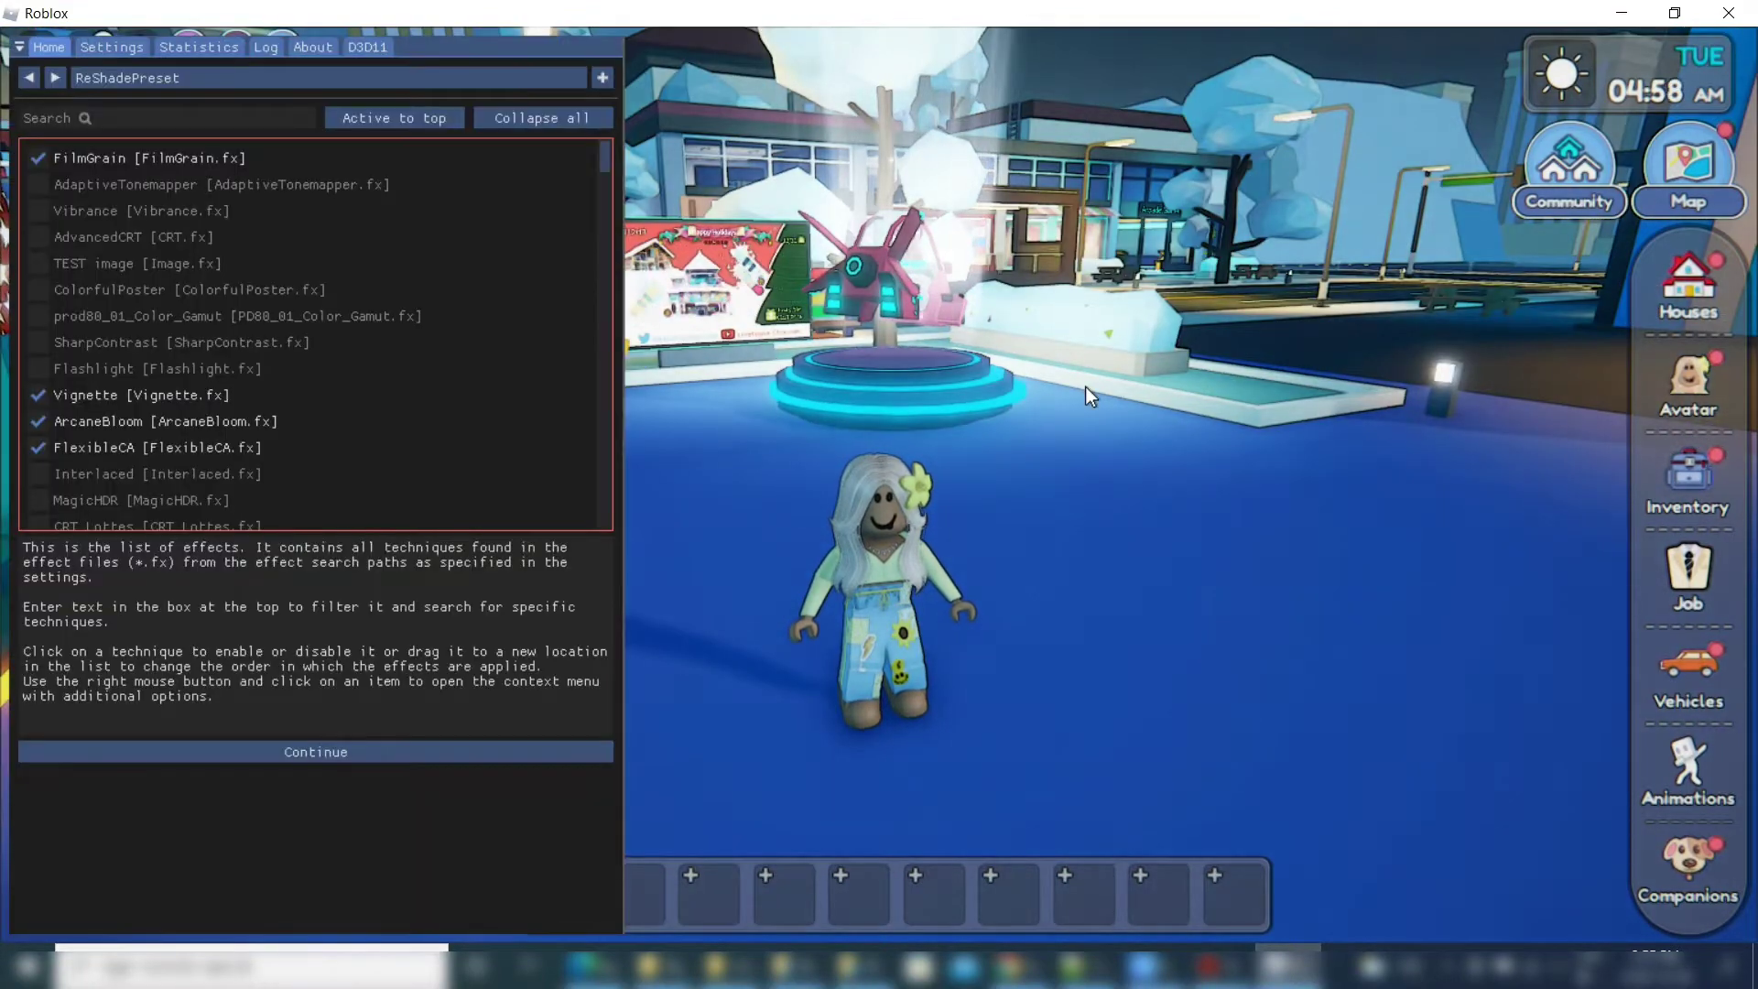
key(Home)
key(Home)
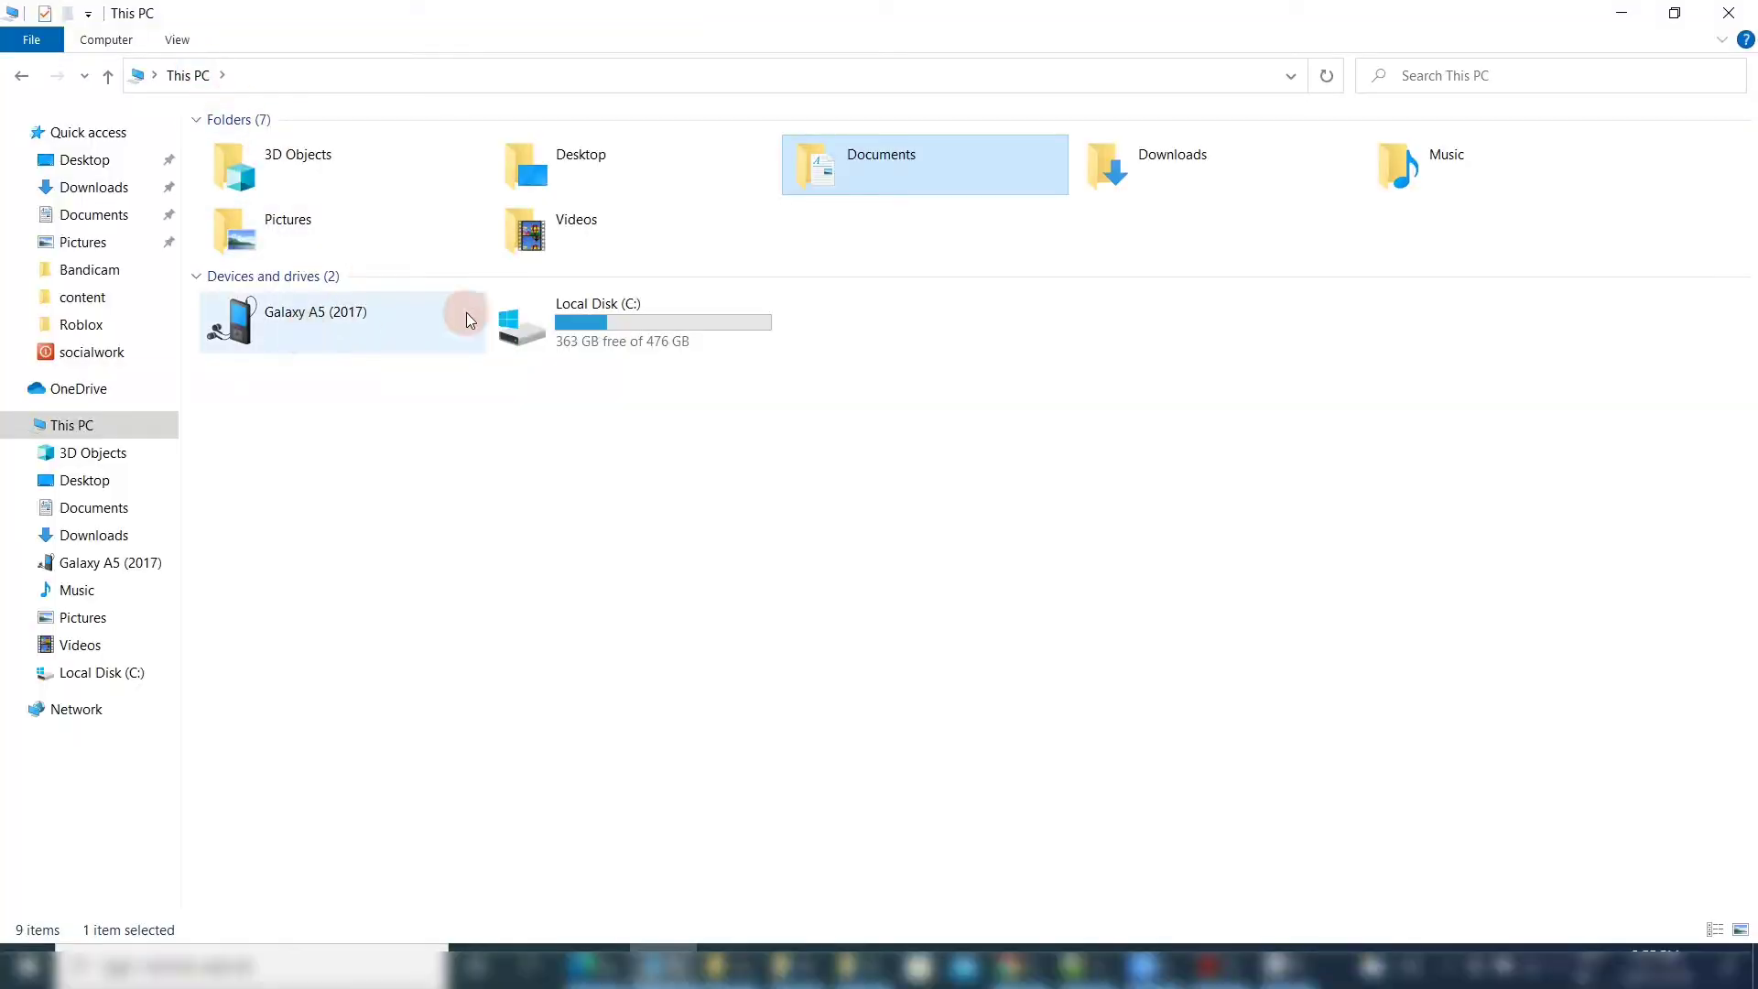
Browse to C:\Users\(user)\AppData\Local\Roblox\Versions\version-c61f559e705046b8 containing the ReShade files.
click(563, 325)
double_click(563, 325)
double_click(283, 452)
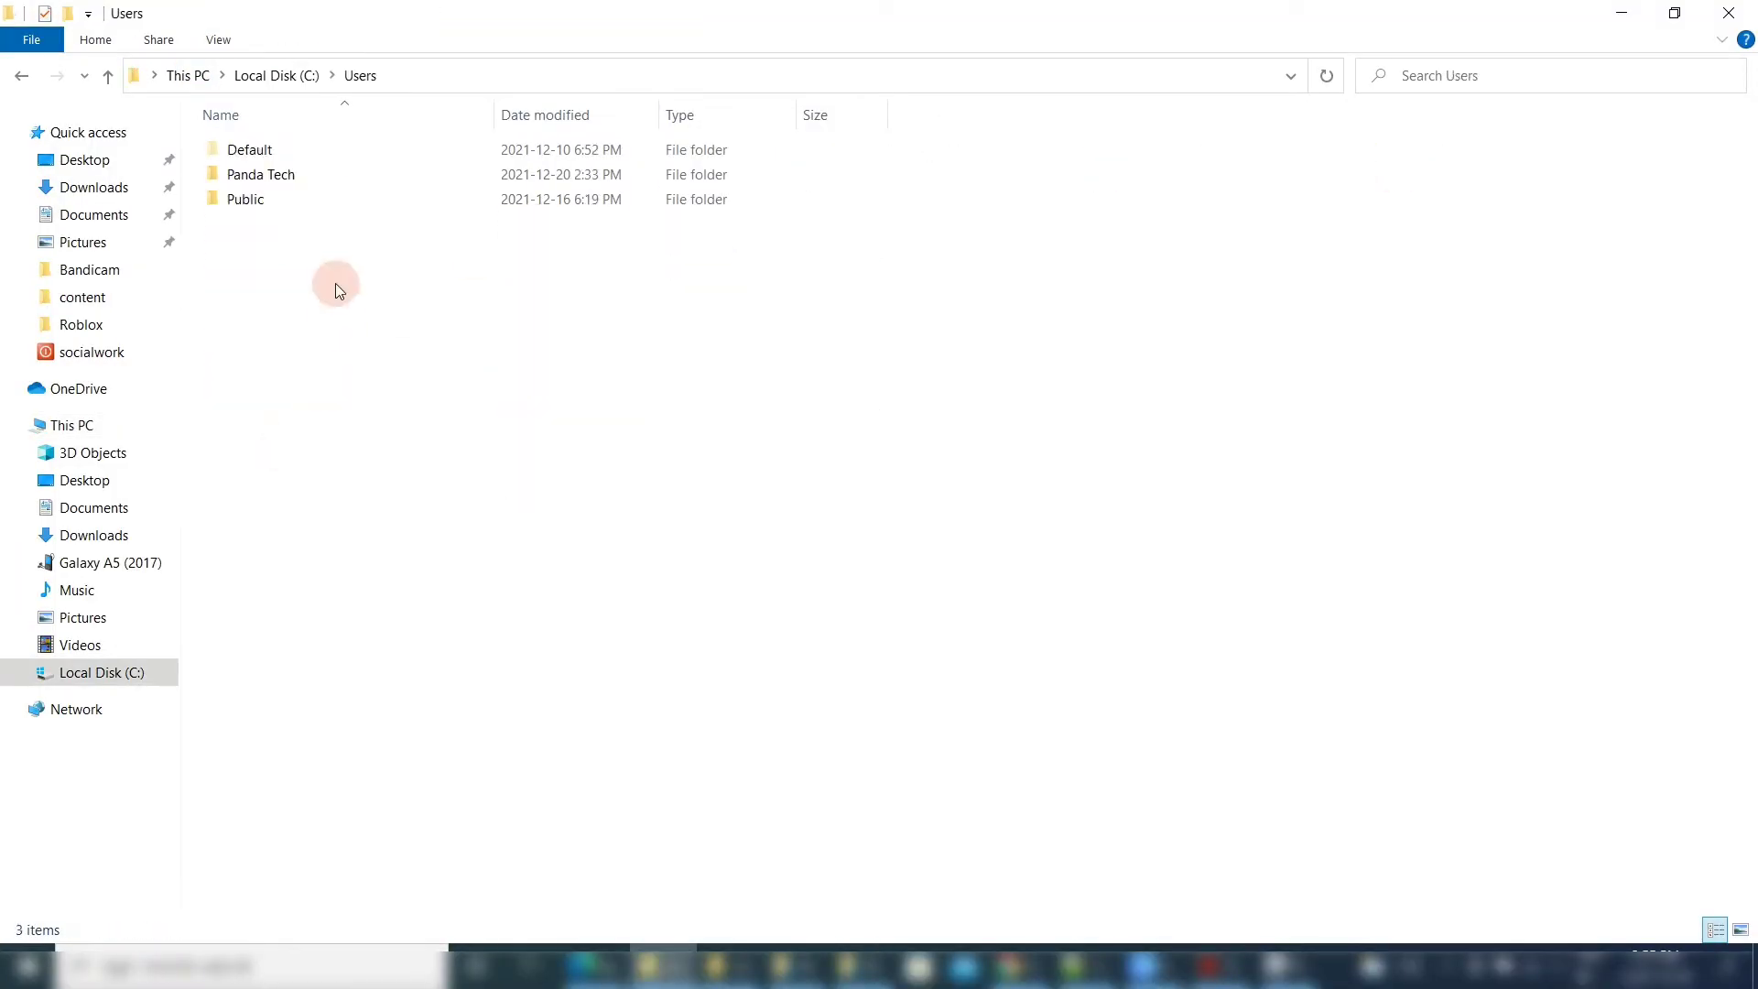
double_click(285, 178)
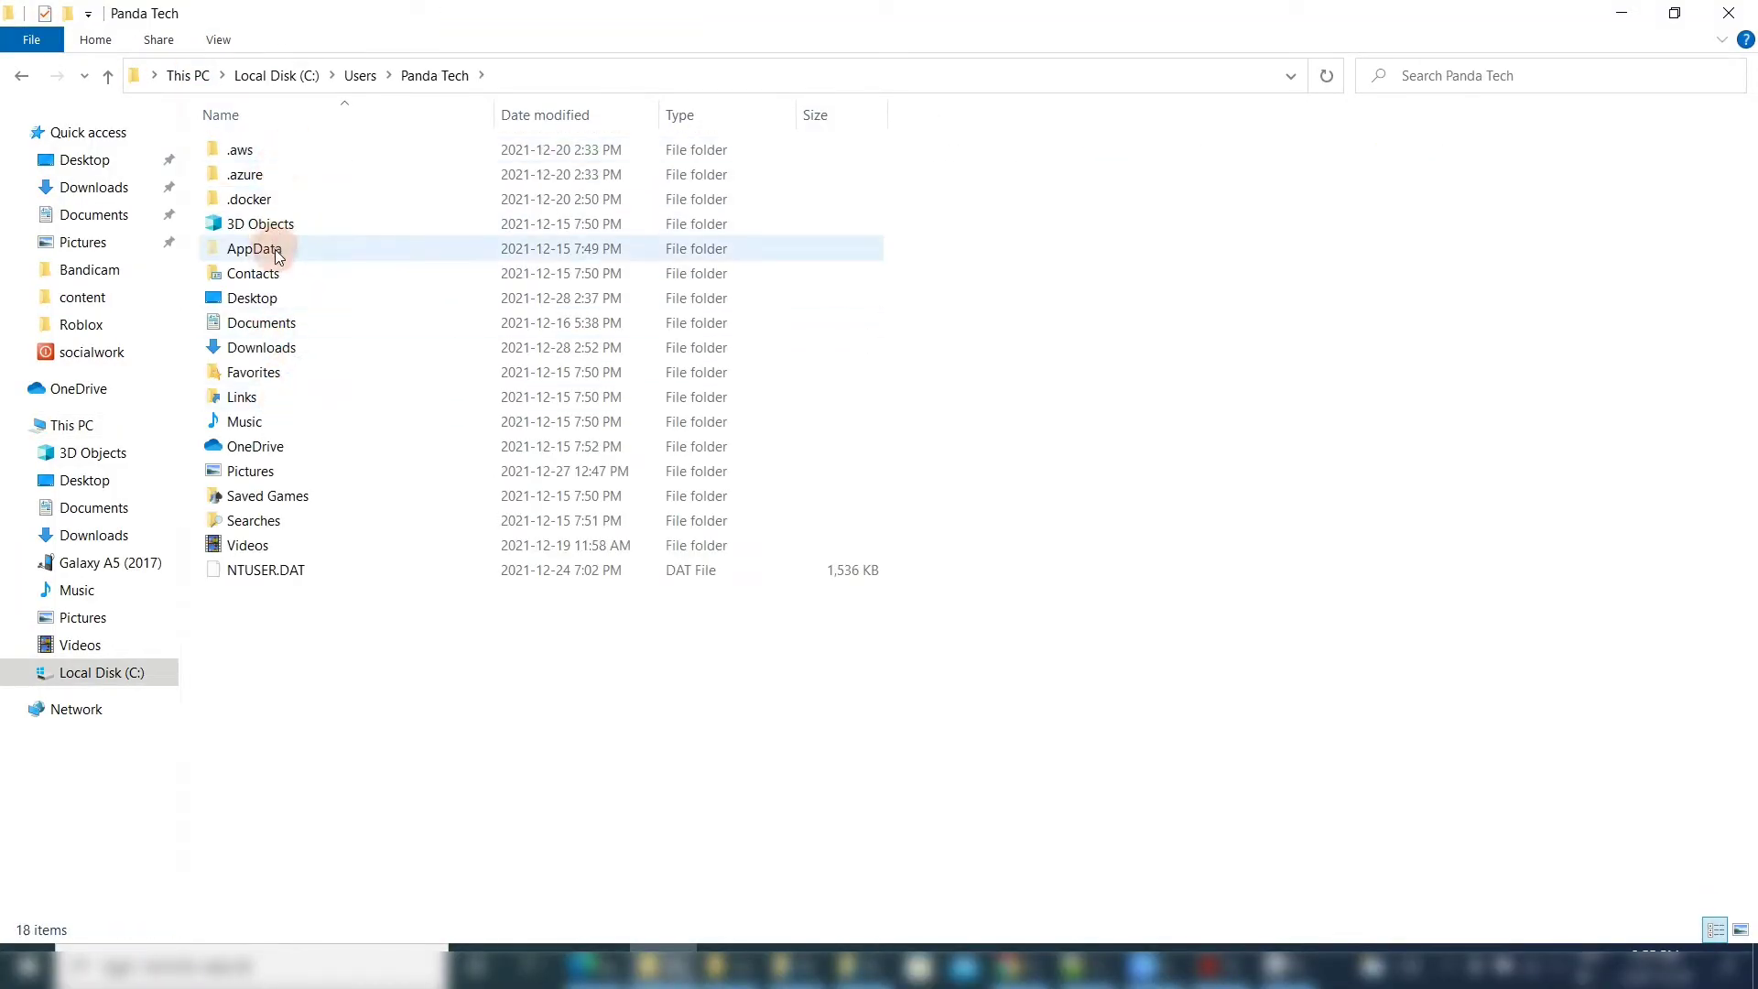
double_click(279, 236)
double_click(261, 149)
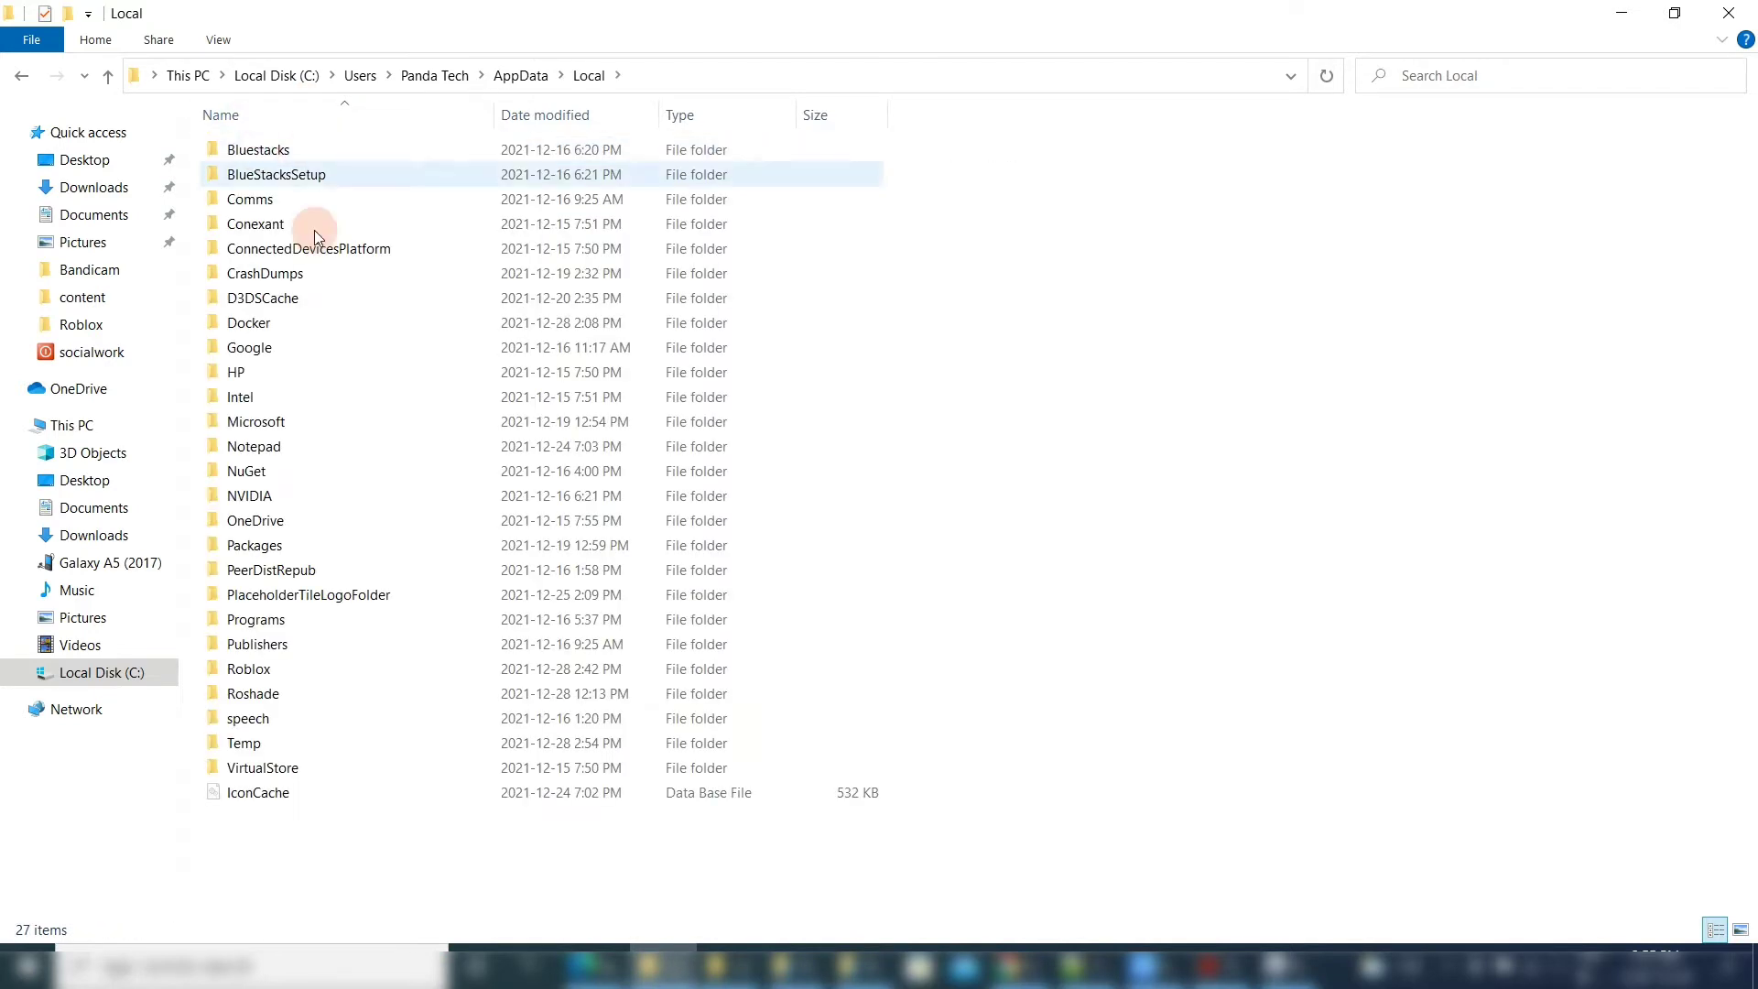
double_click(289, 663)
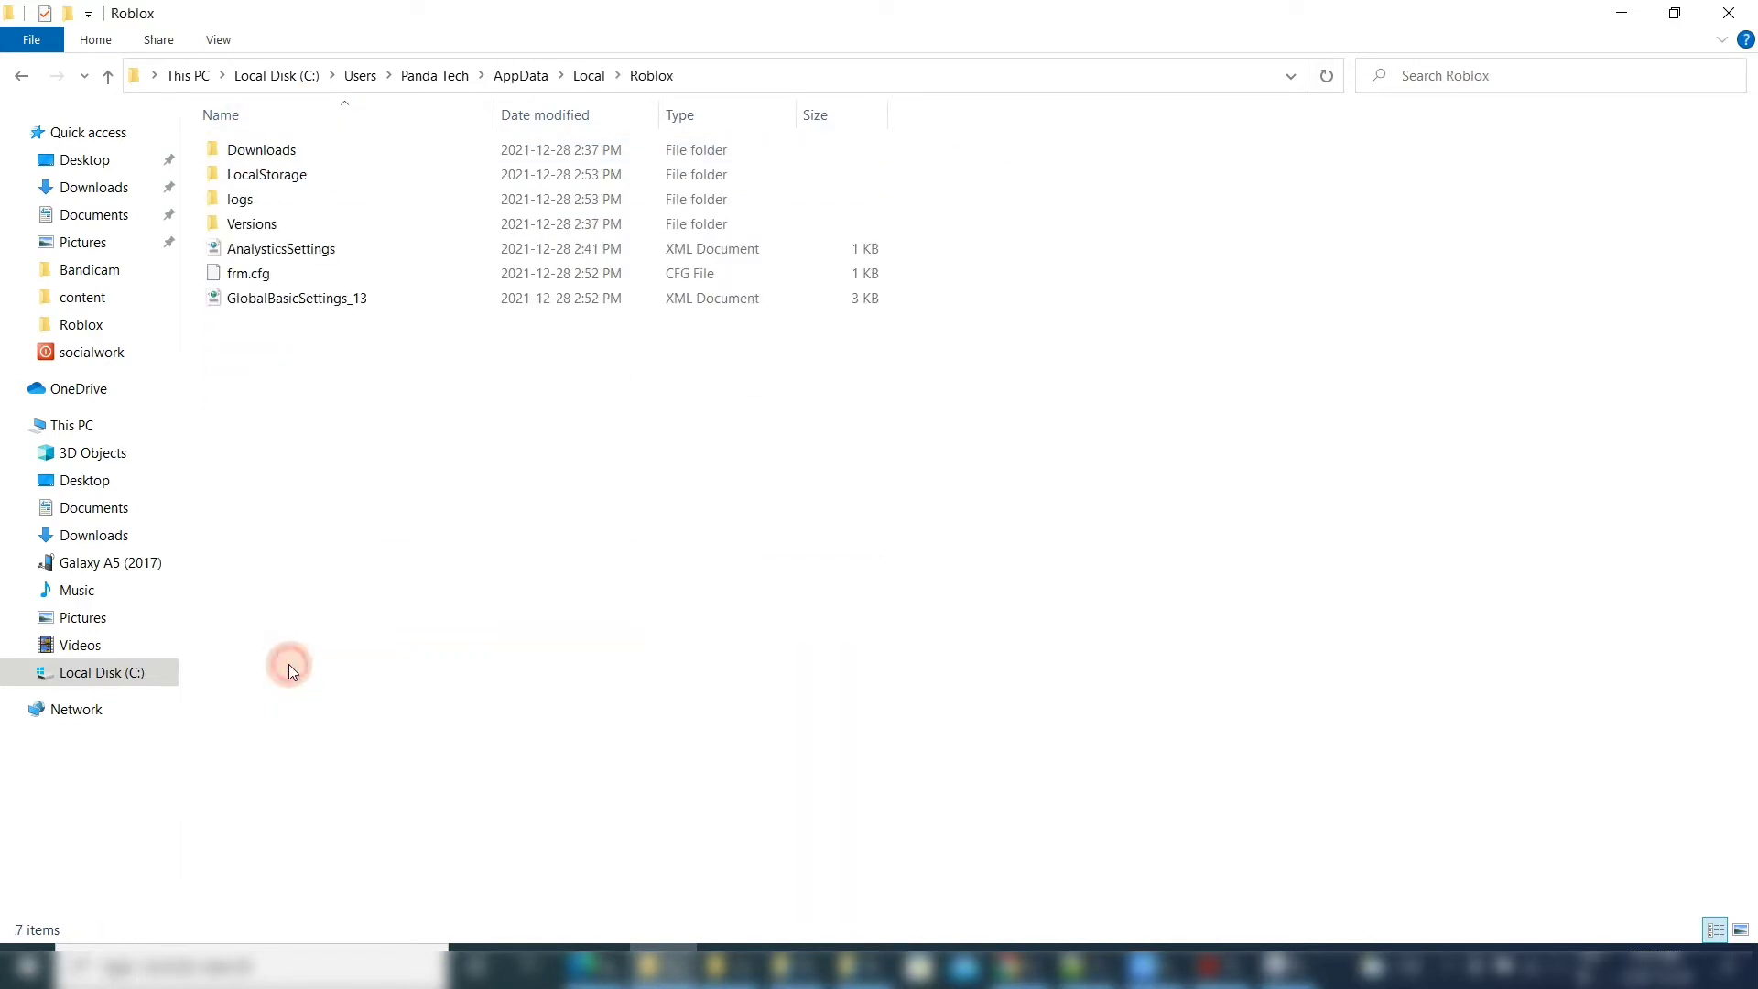
double_click(273, 223)
double_click(294, 149)
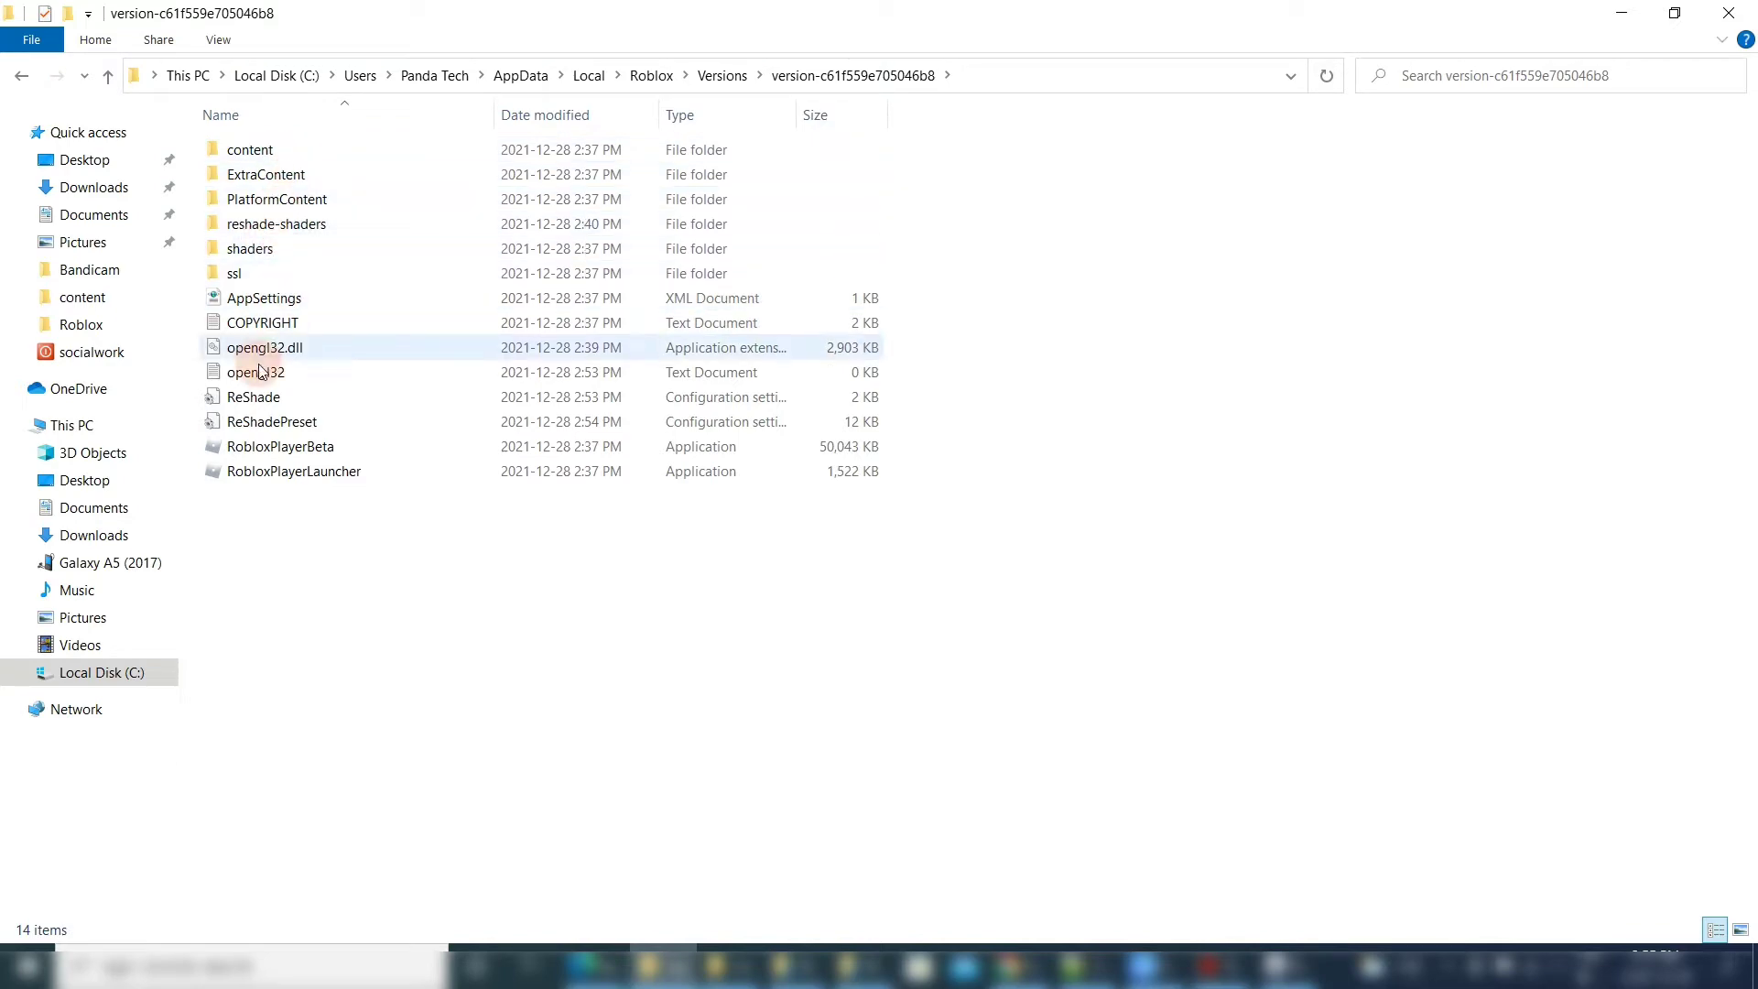
click(199, 966)
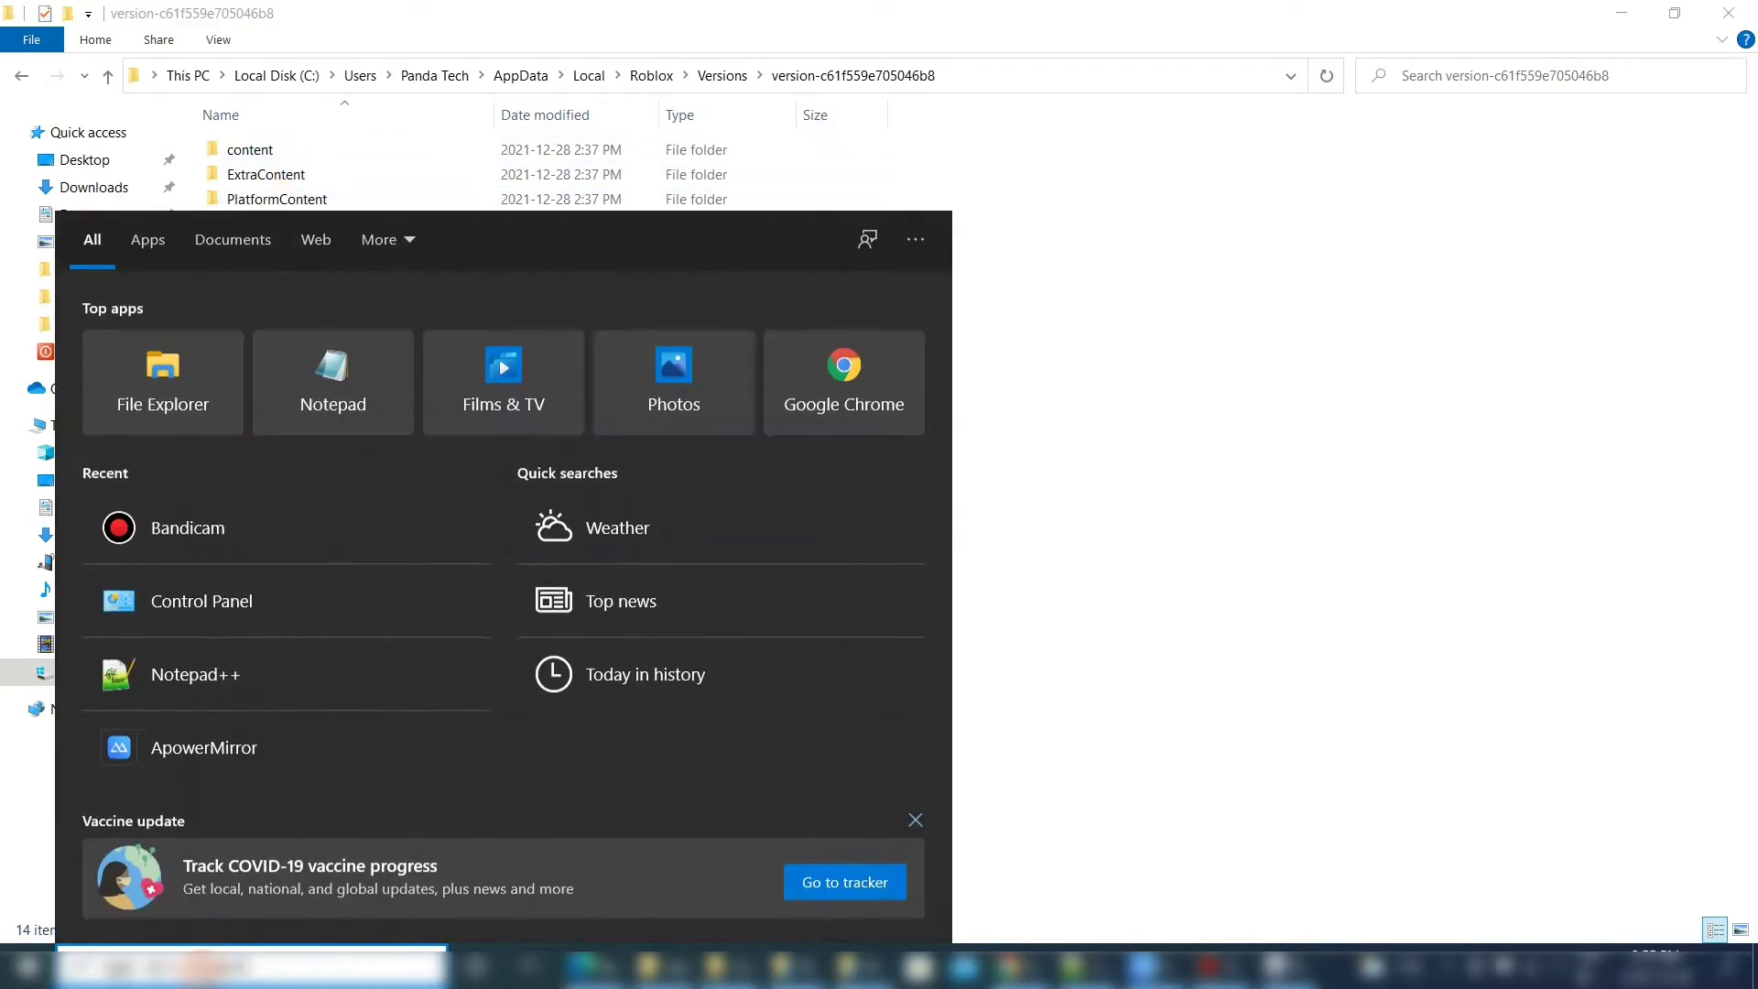
Launch Control Panel via a 'control' search and go to Uninstall a program.
text(control)
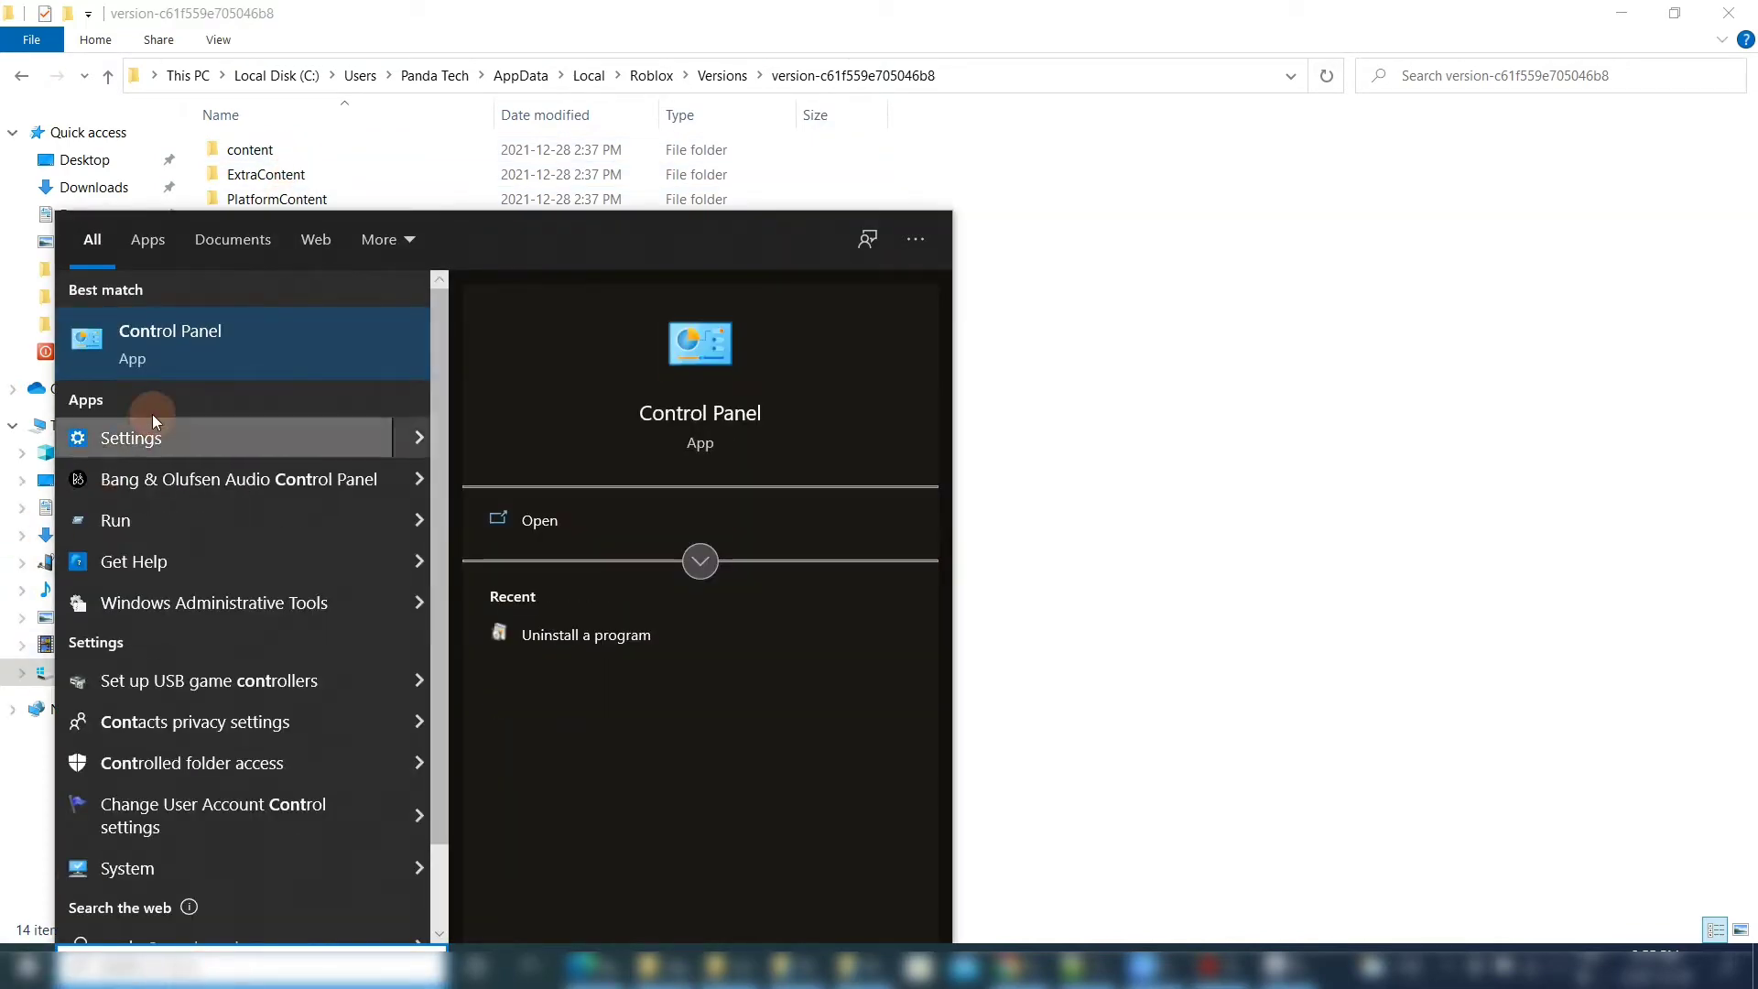
key(Return)
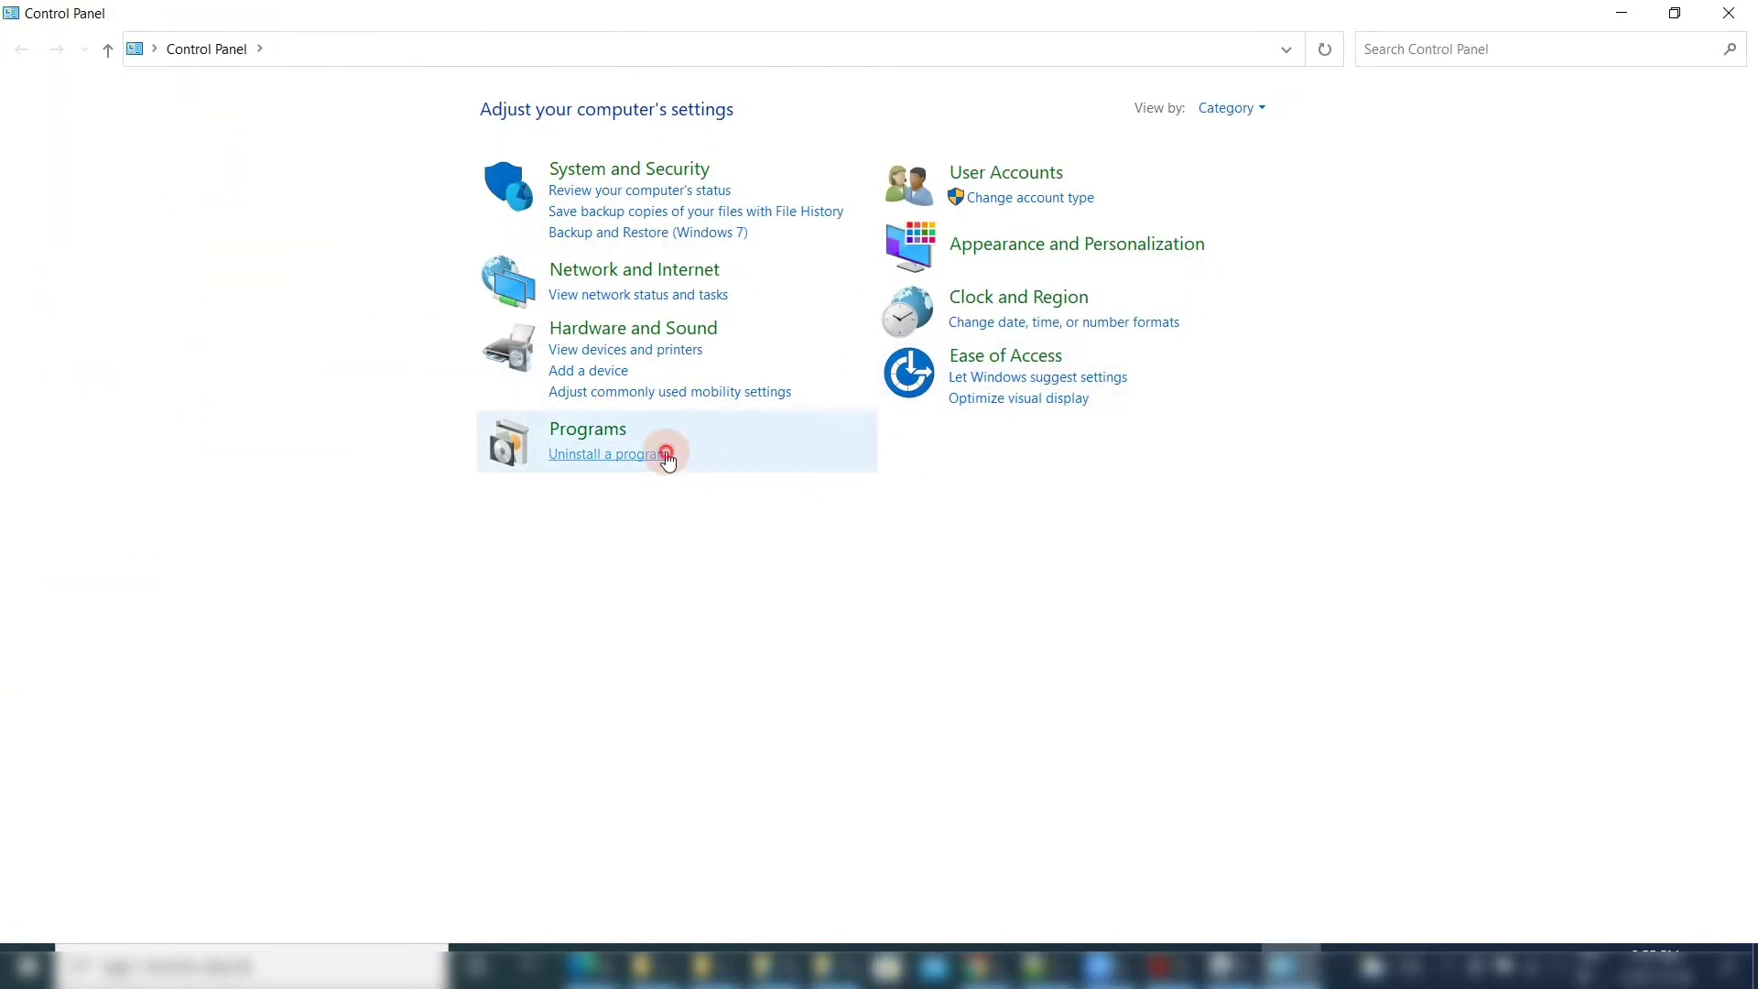
click(664, 452)
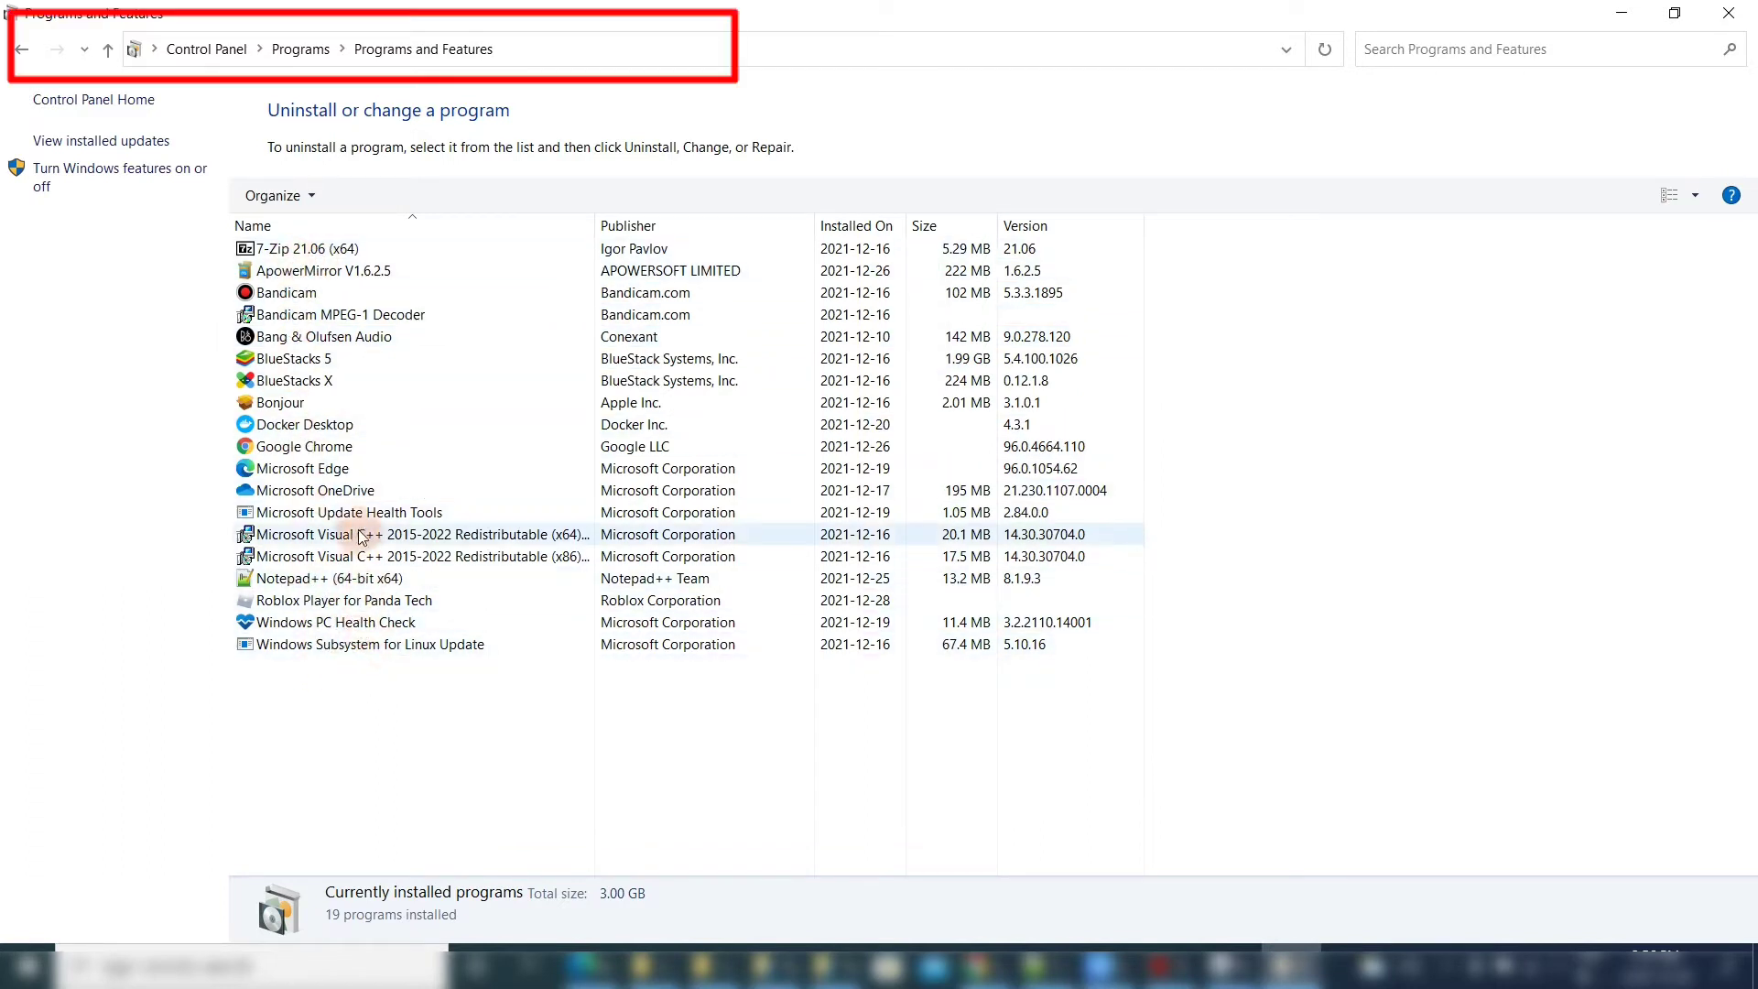
Uninstall Roblox Player, close the running Roblox window, then close Programs and Features.
click(374, 600)
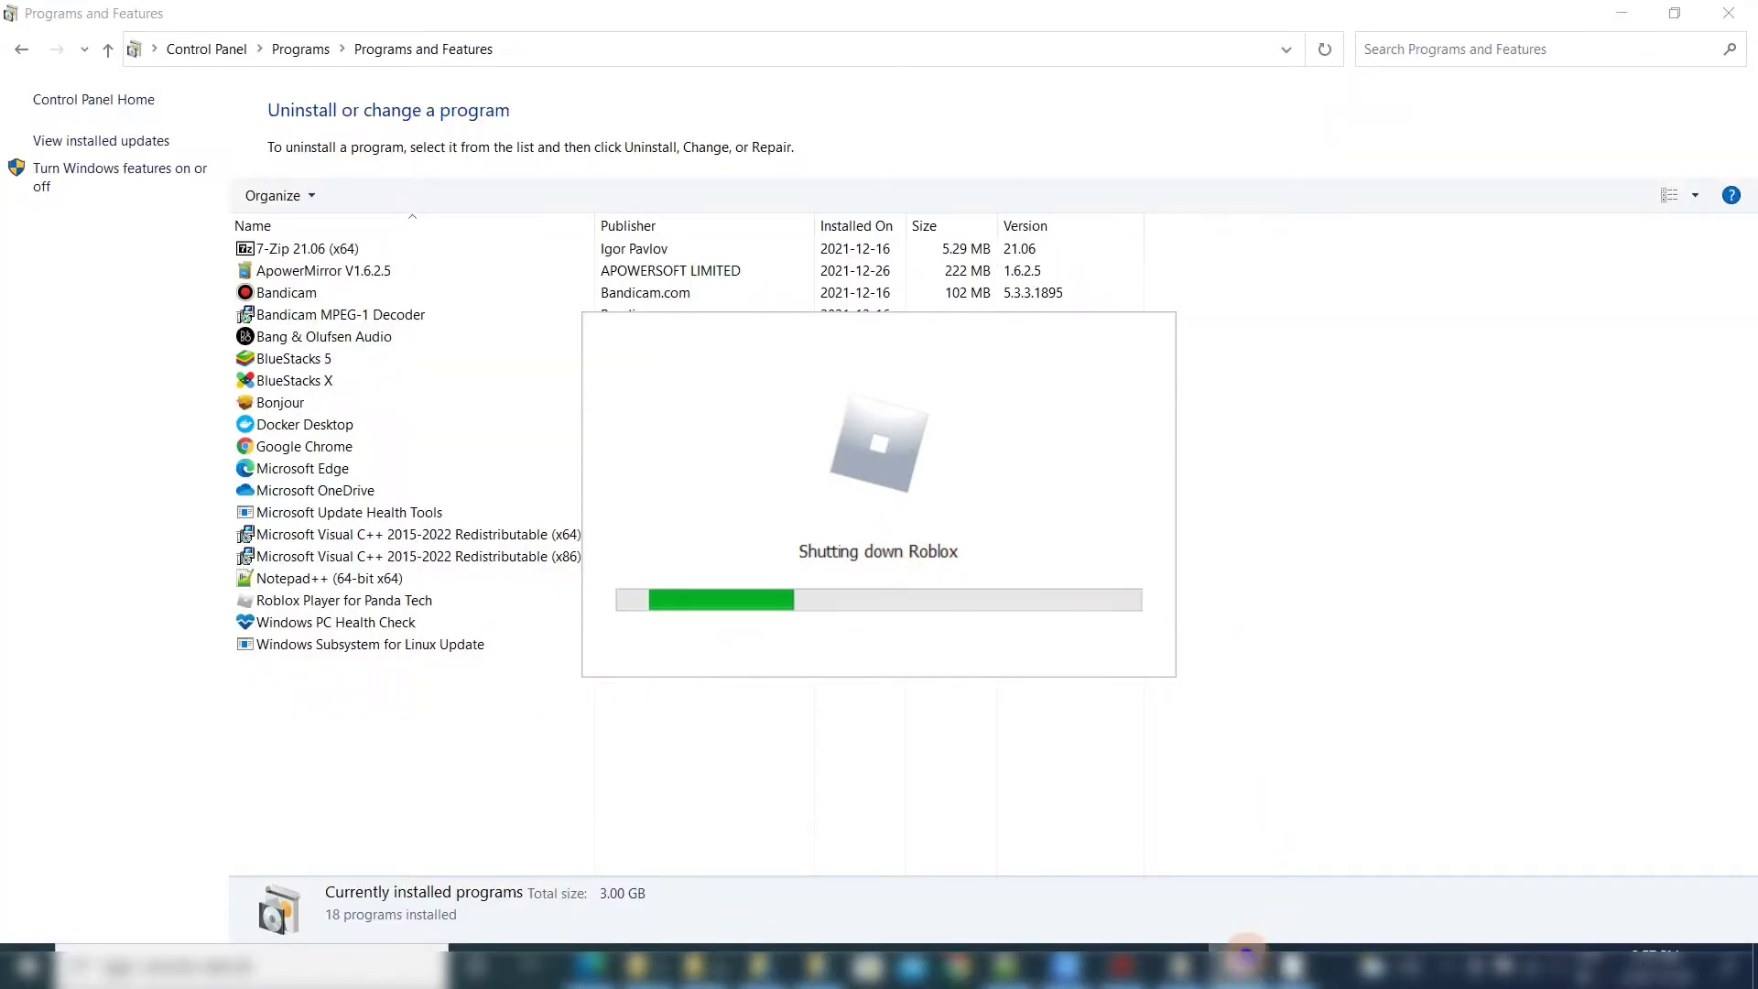
right_click(1246, 952)
click(1218, 918)
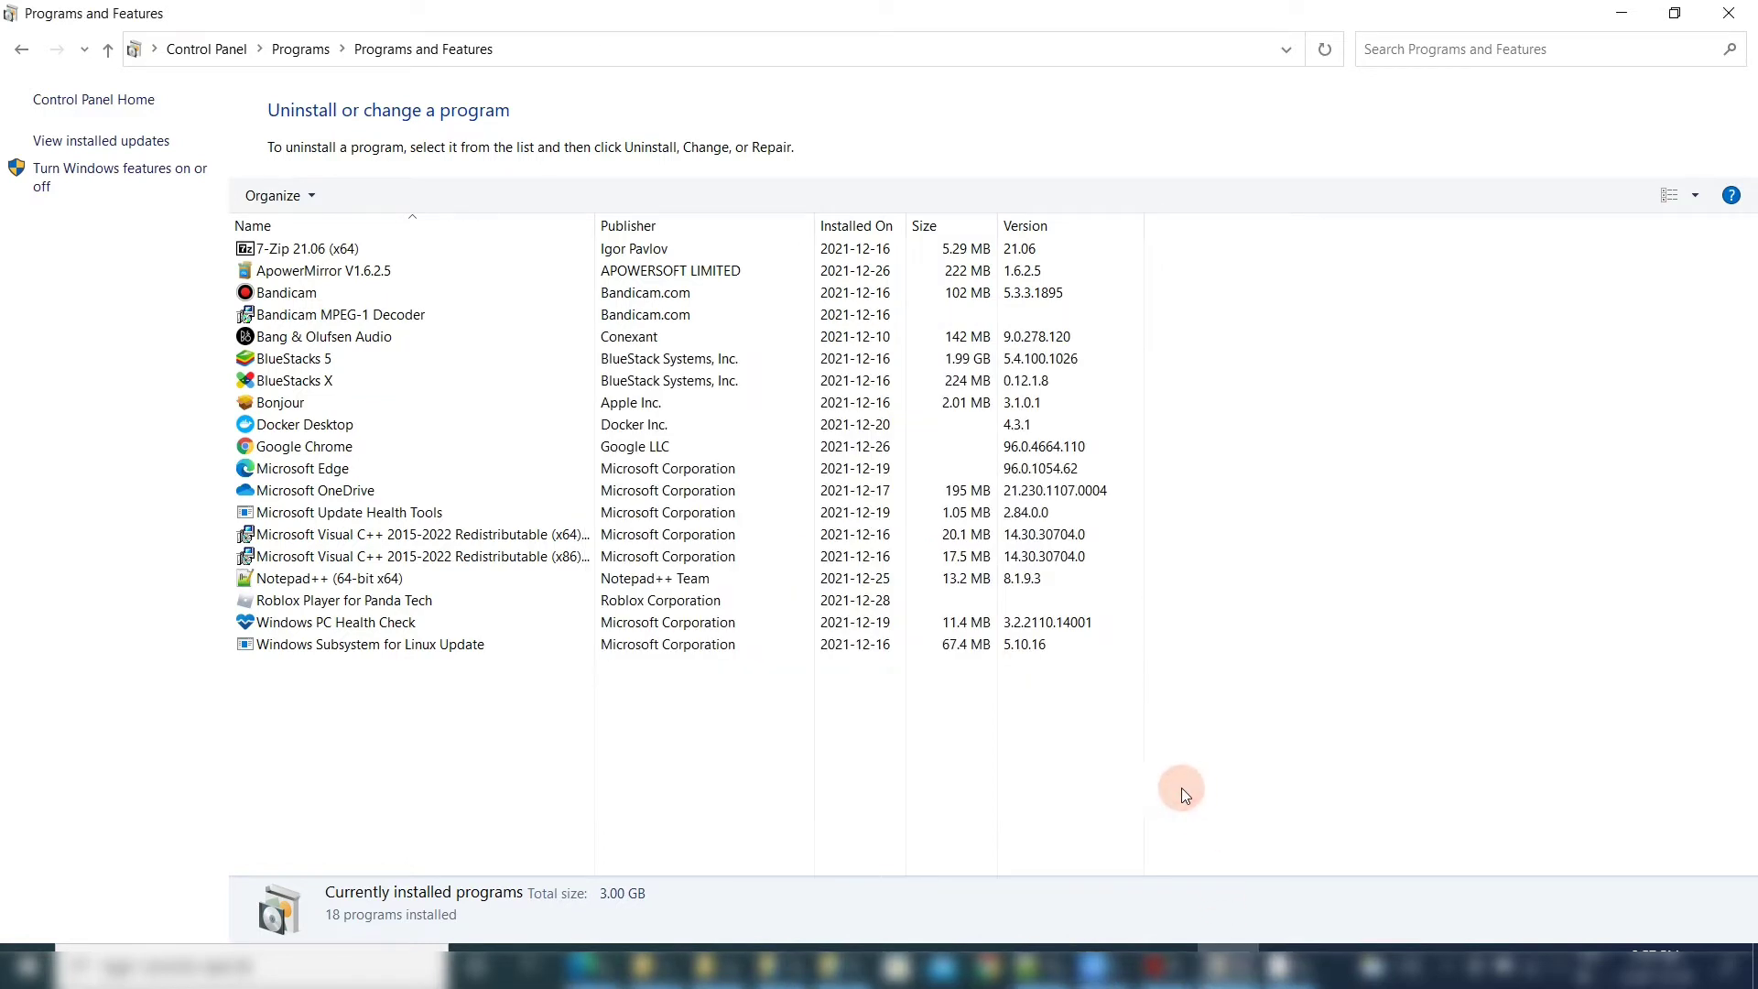
click(1725, 17)
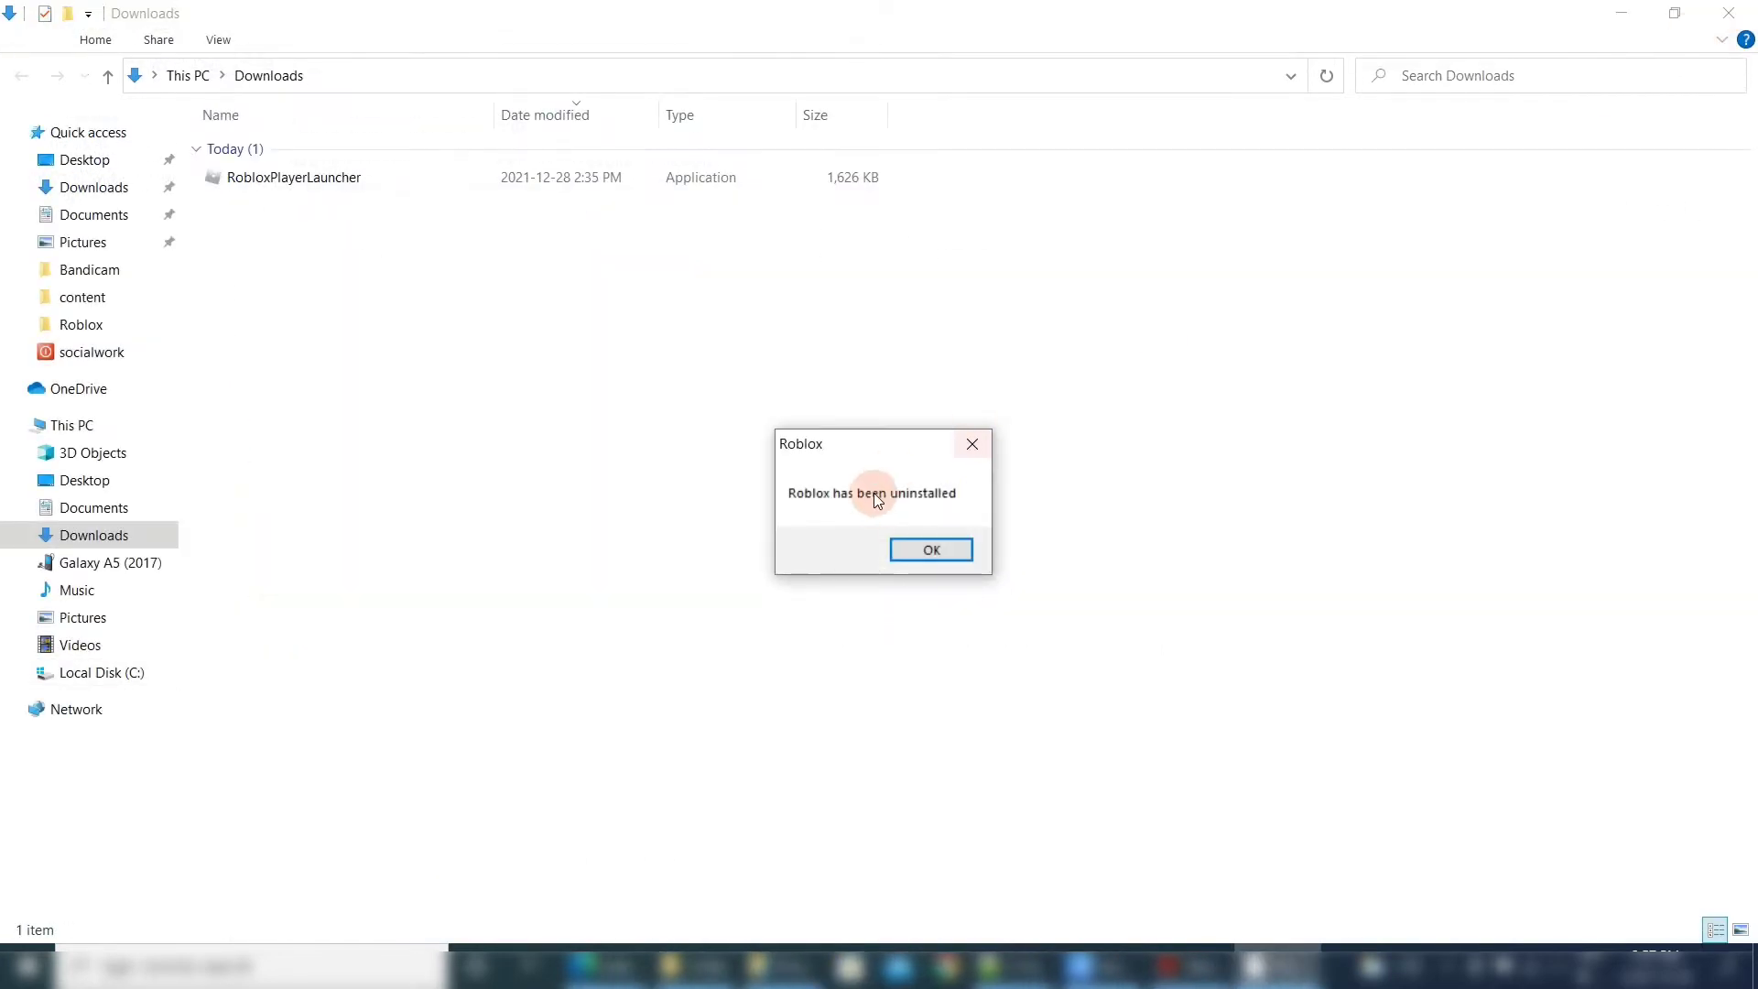
Dismiss the uninstall message, reopen Programs and Features to verify Roblox is gone, then close it.
click(931, 550)
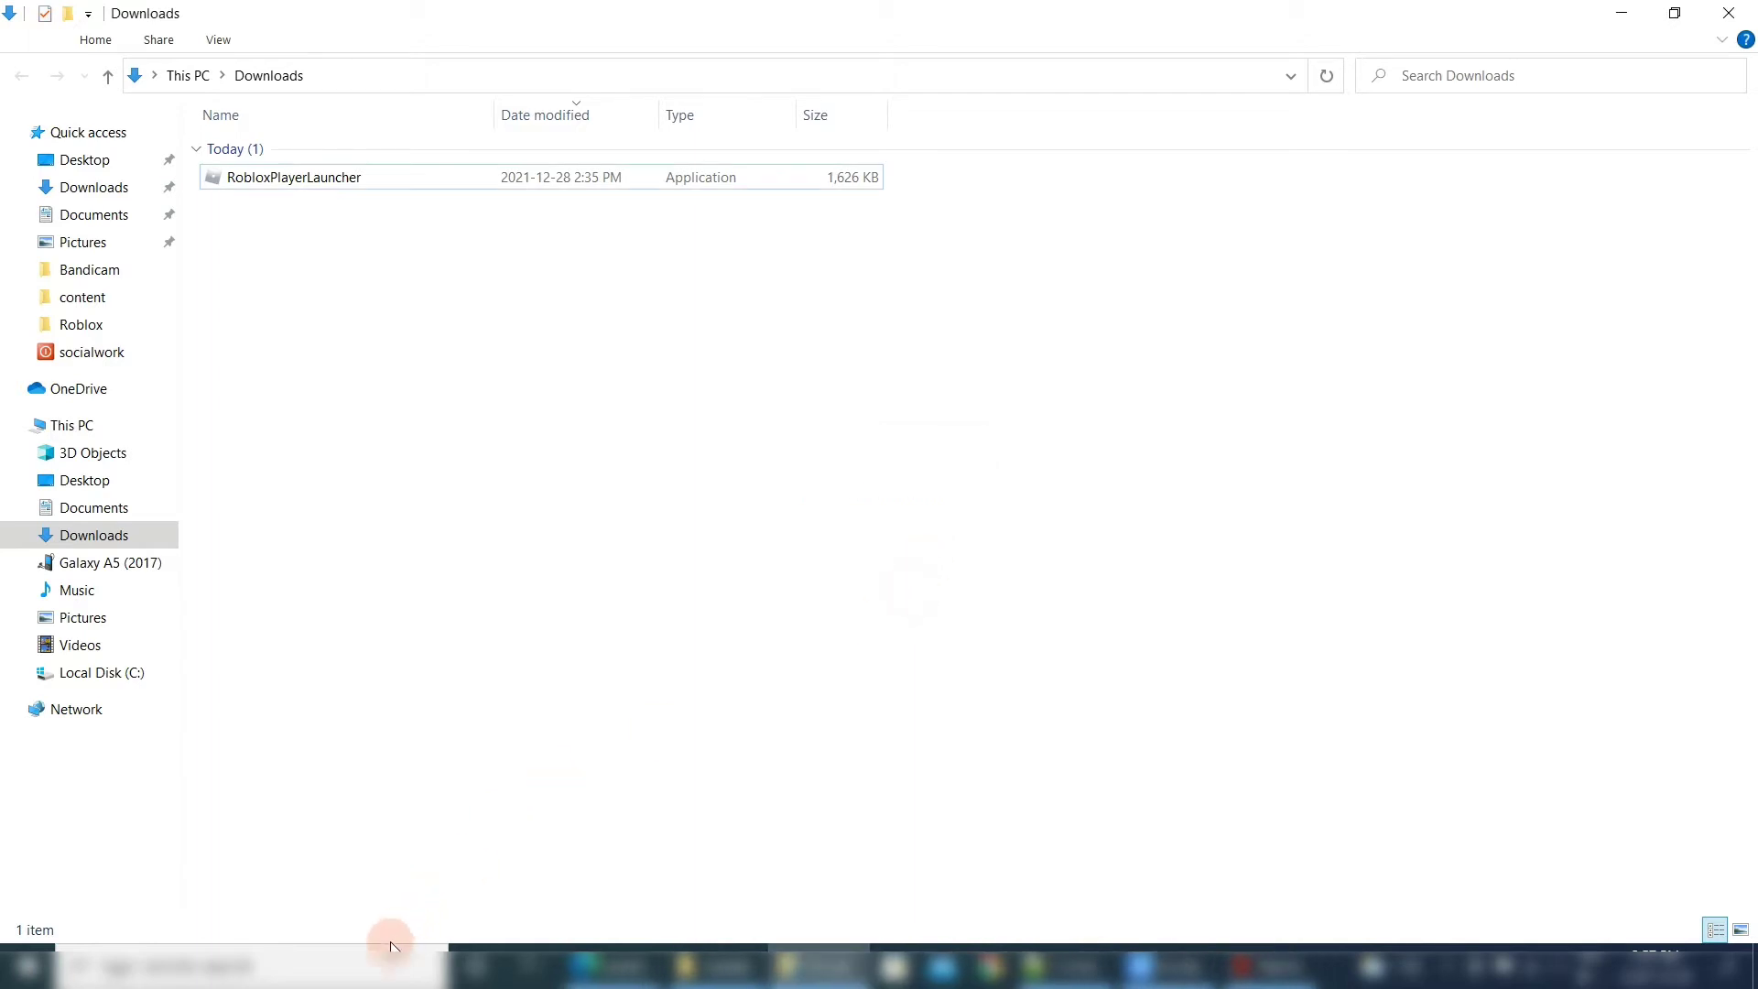
click(371, 963)
text(cont)
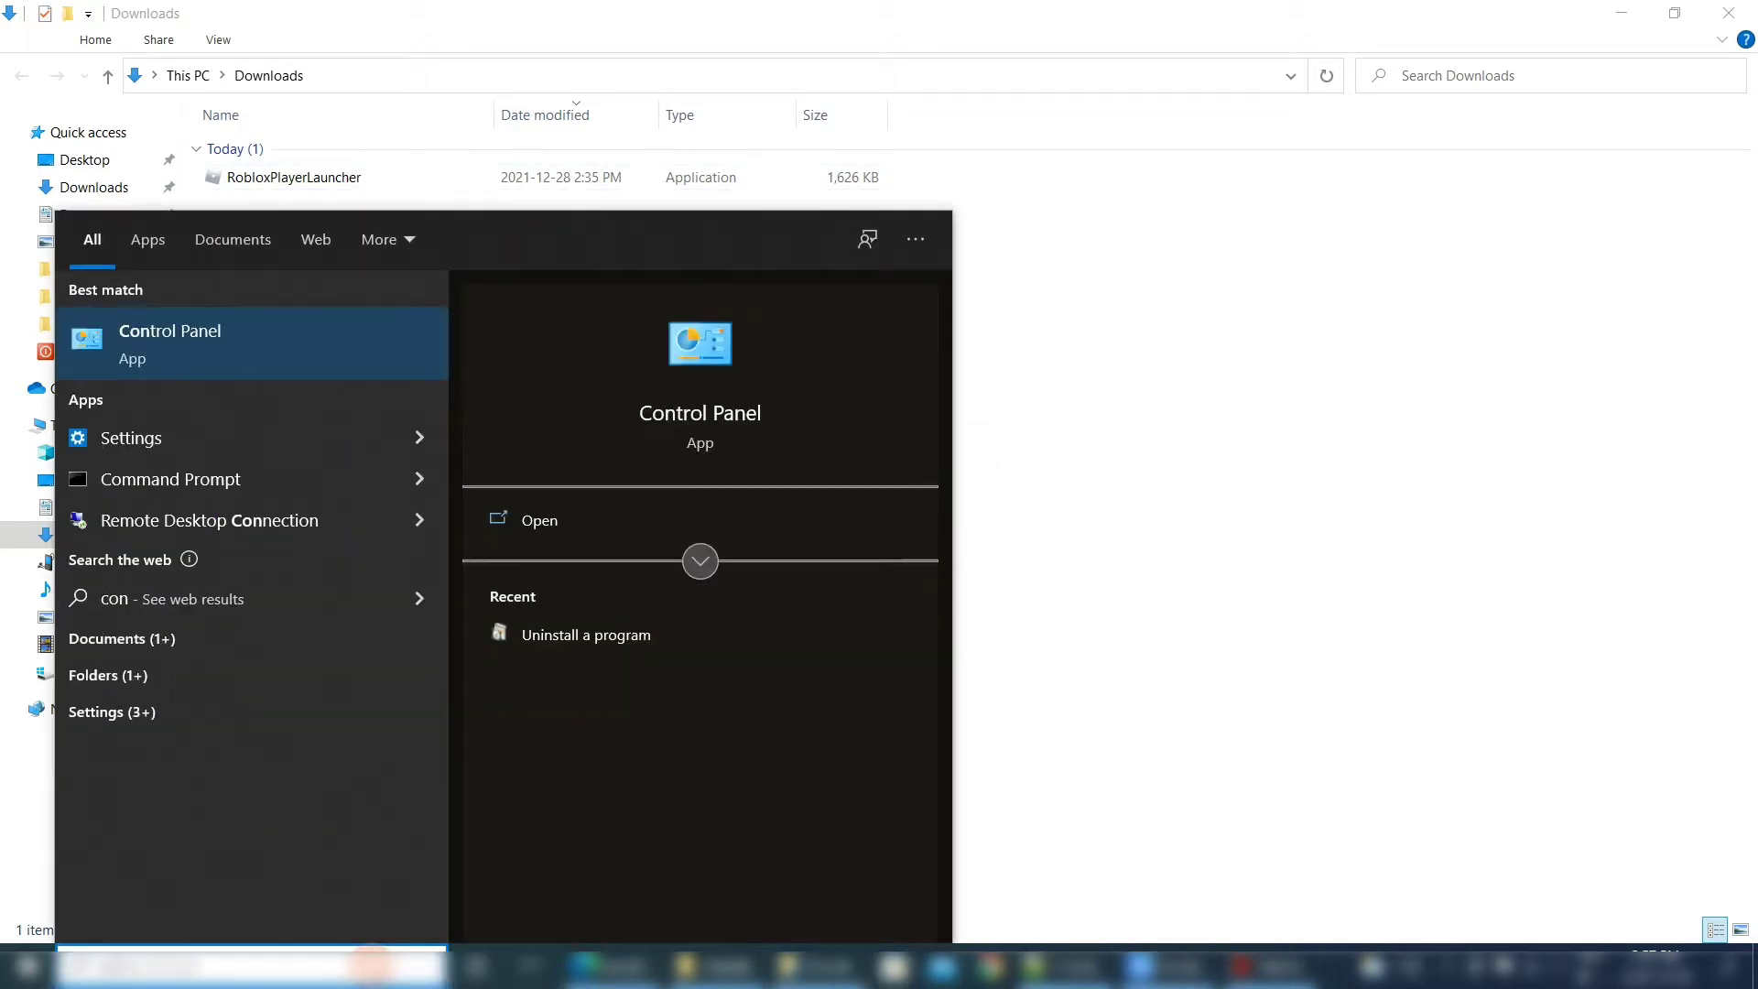
click(277, 354)
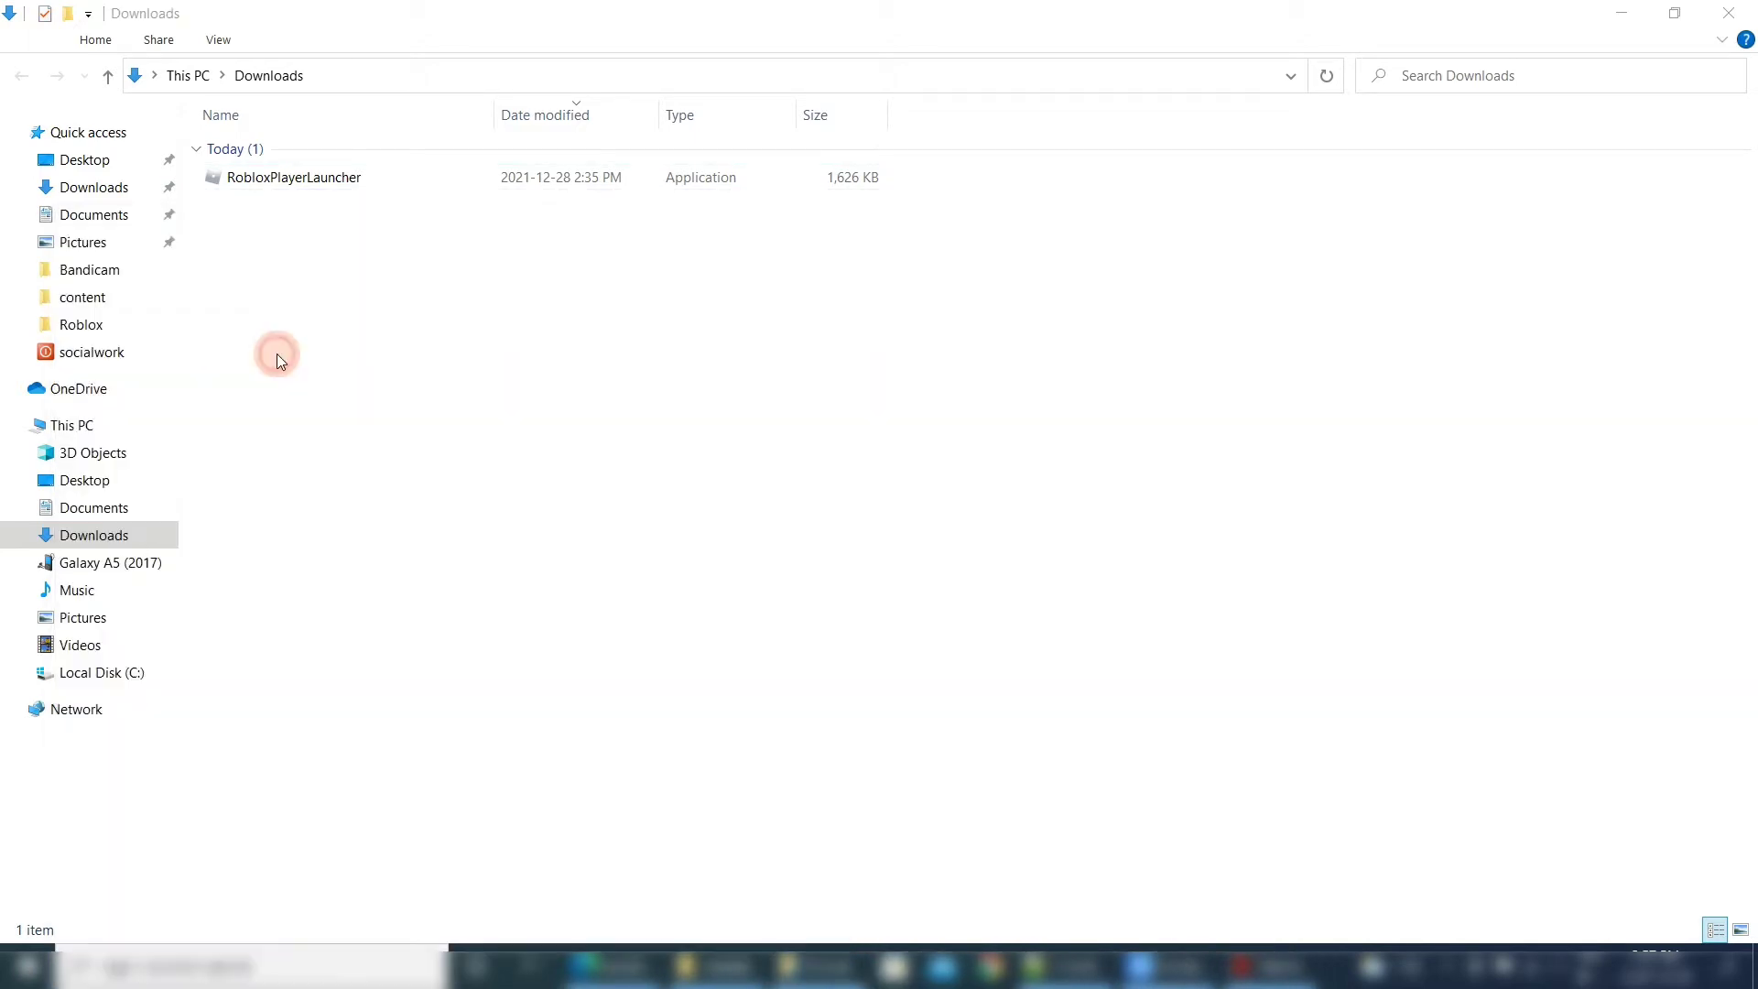
click(610, 455)
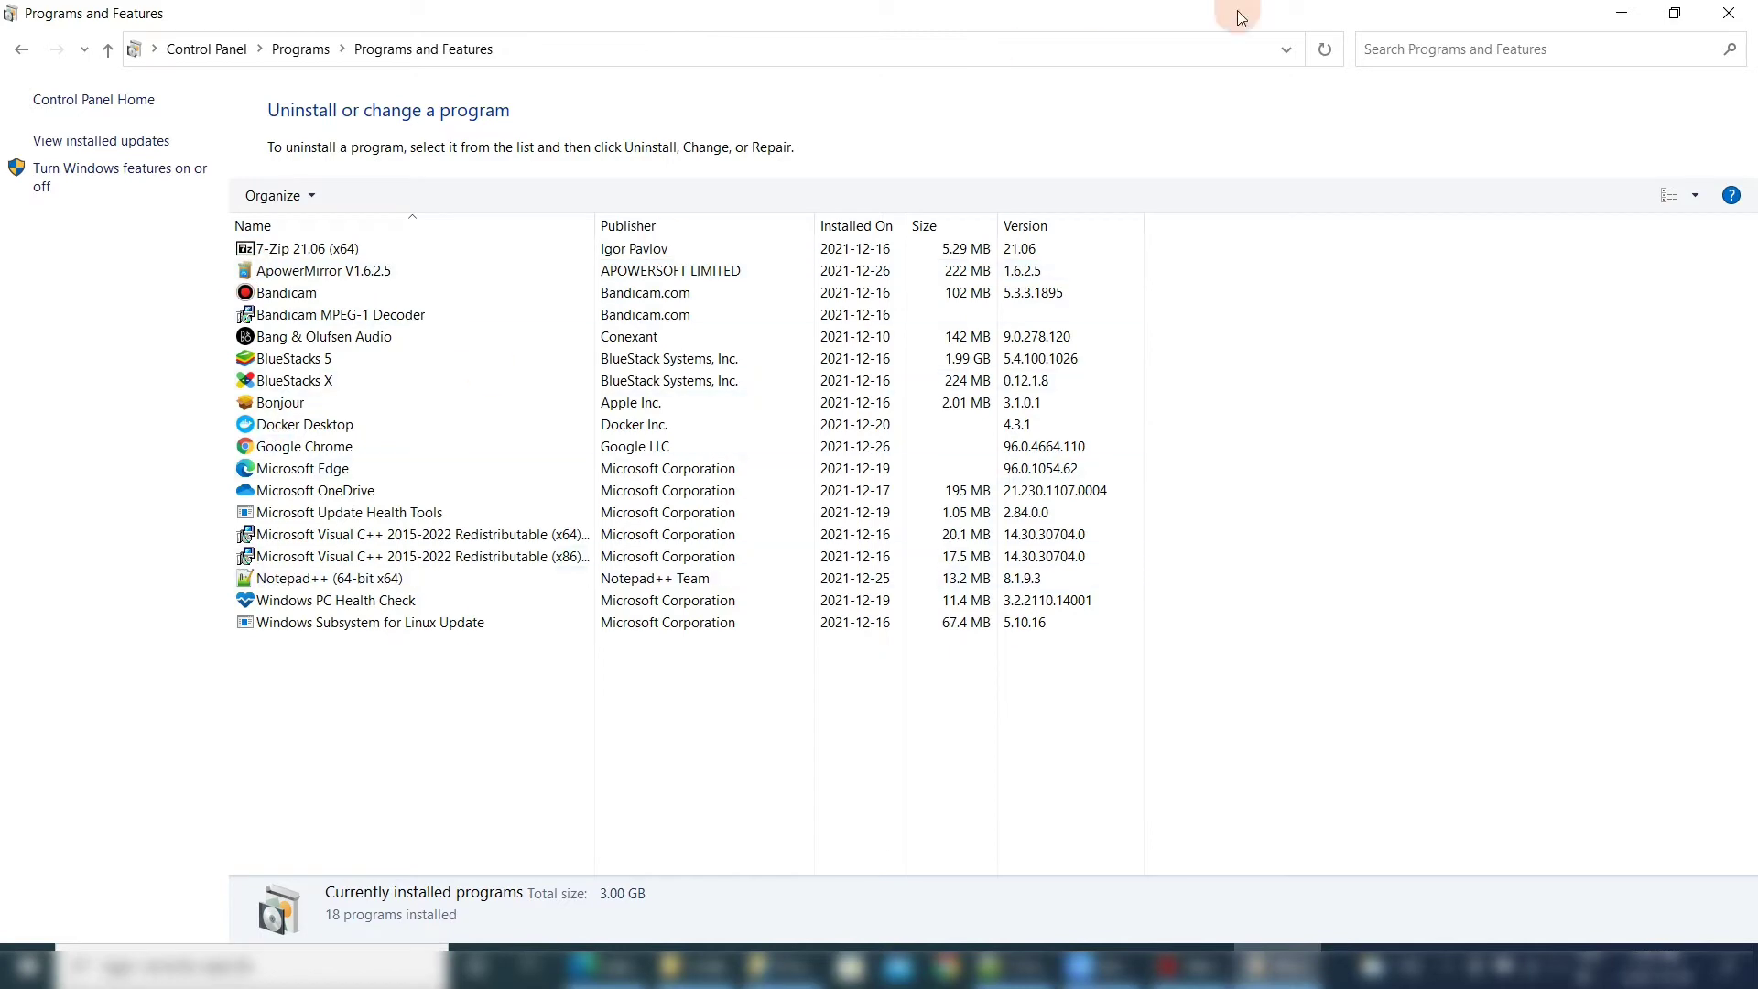
click(1719, 15)
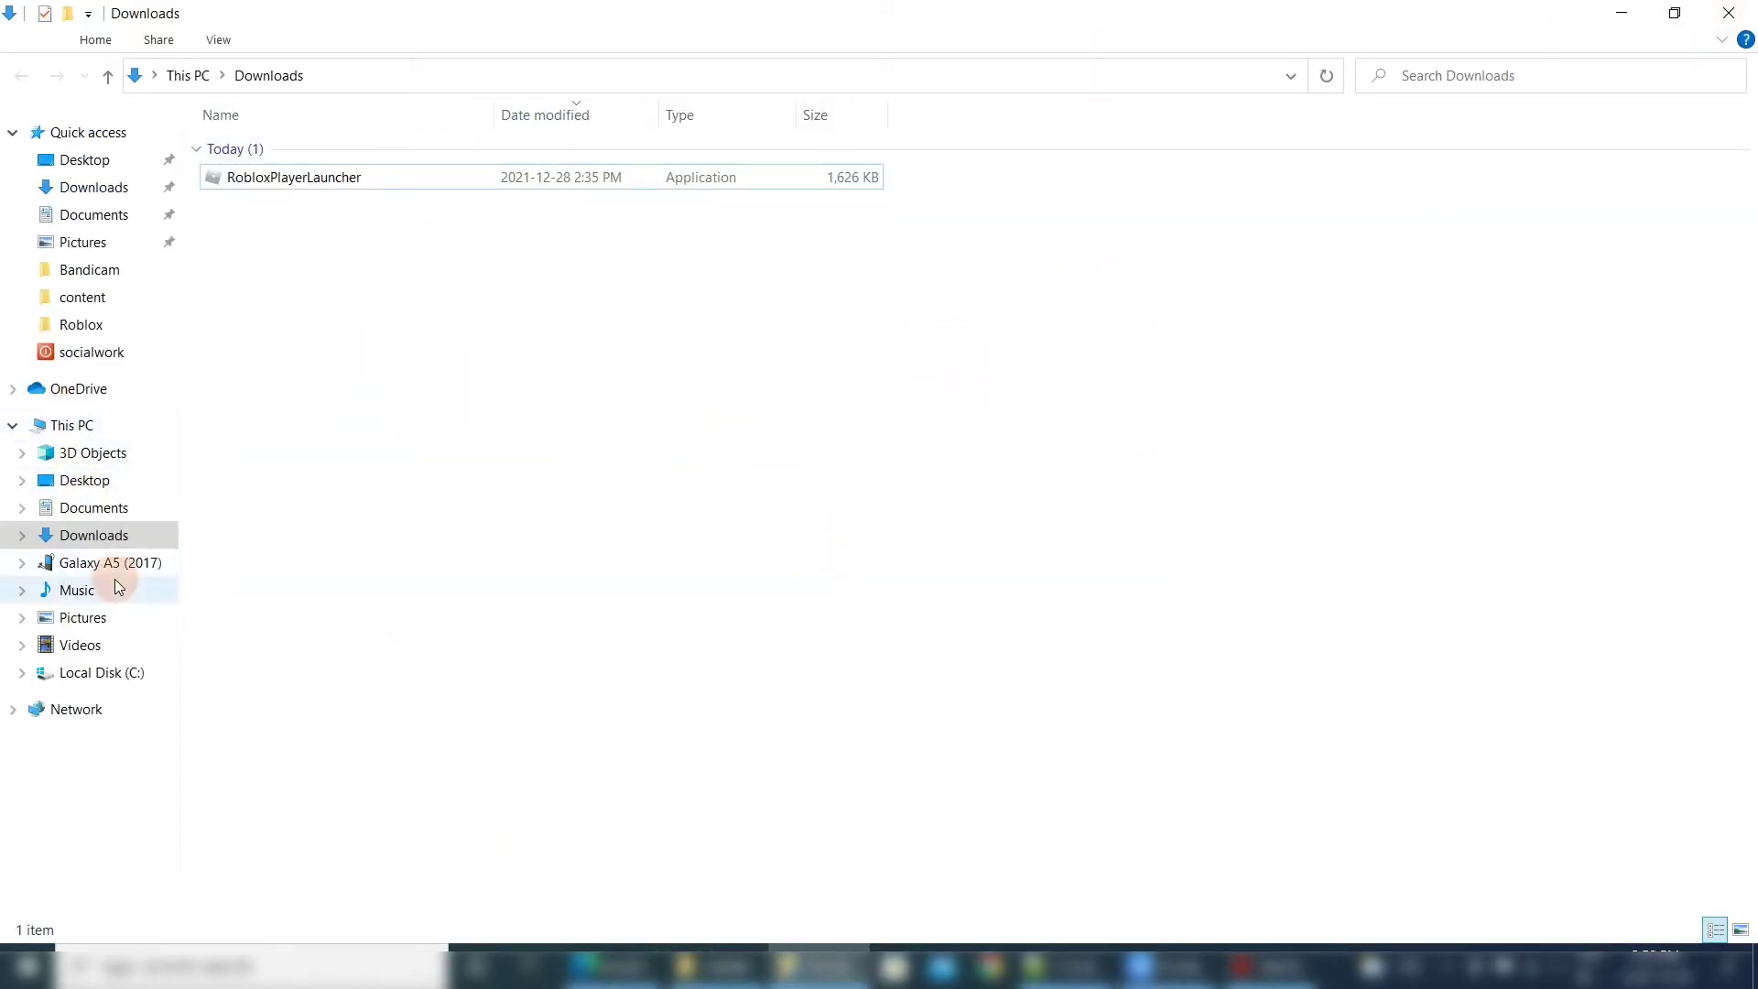
Navigate File Explorer to C:\Users\(user)\AppData\Local\Roblox.
click(107, 678)
double_click(222, 444)
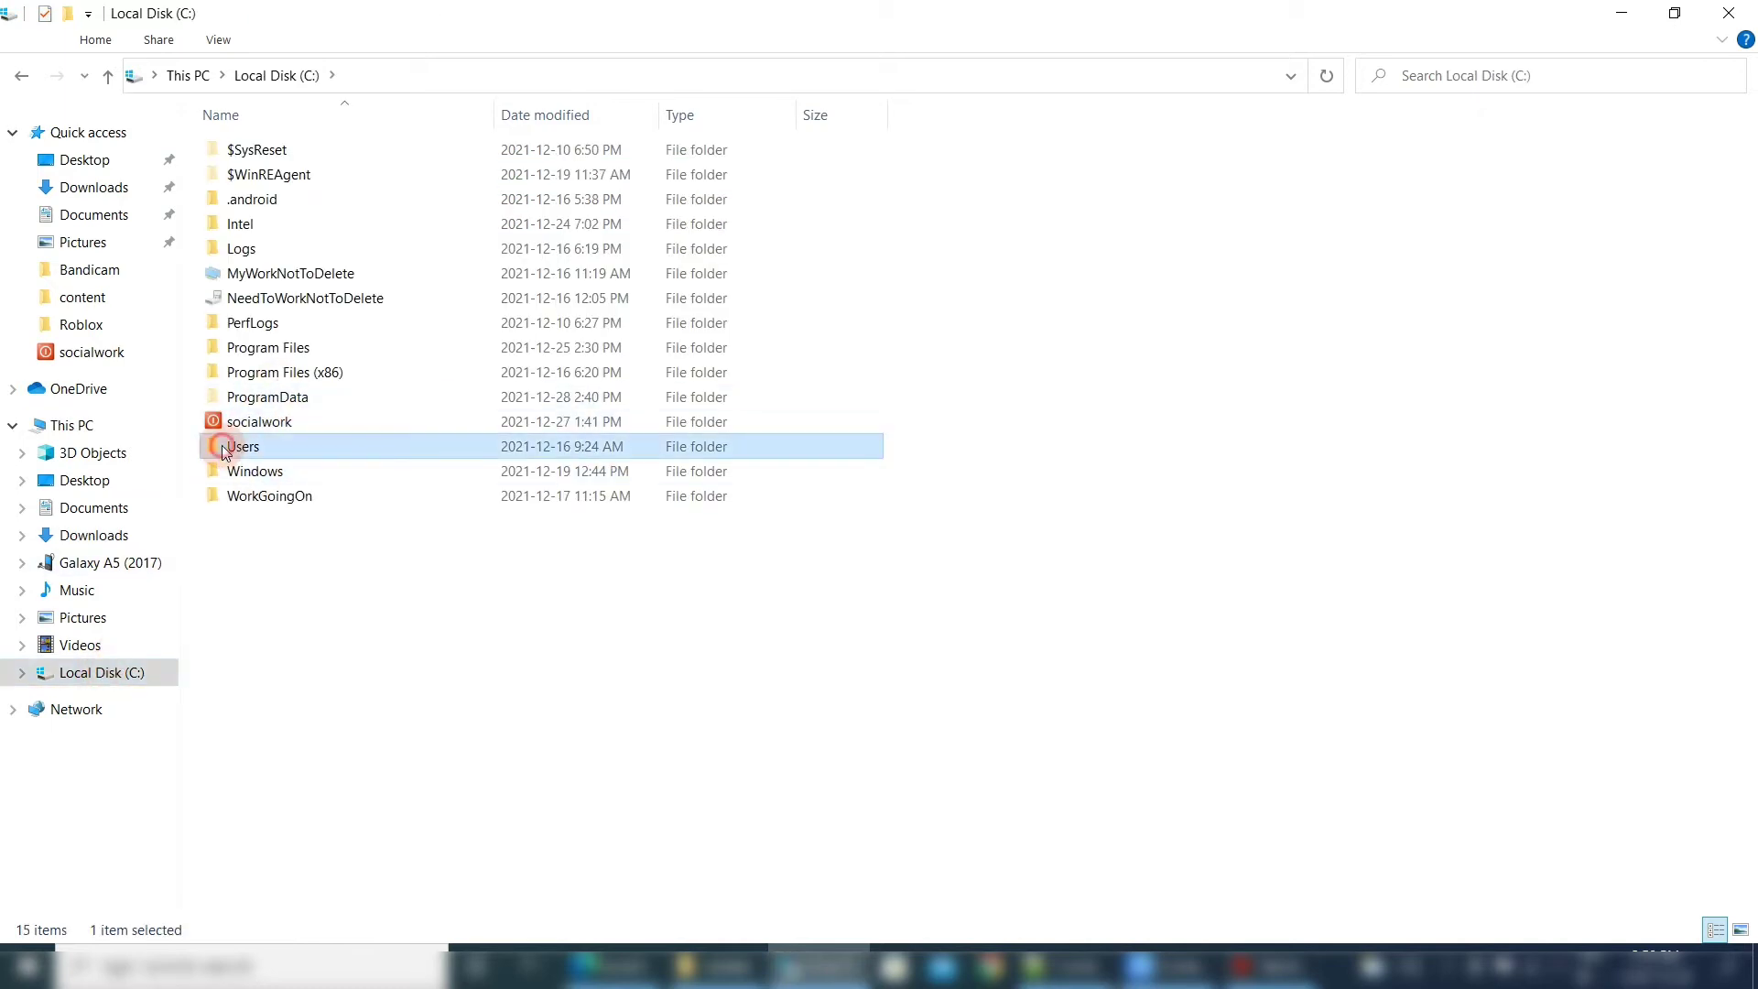
double_click(257, 174)
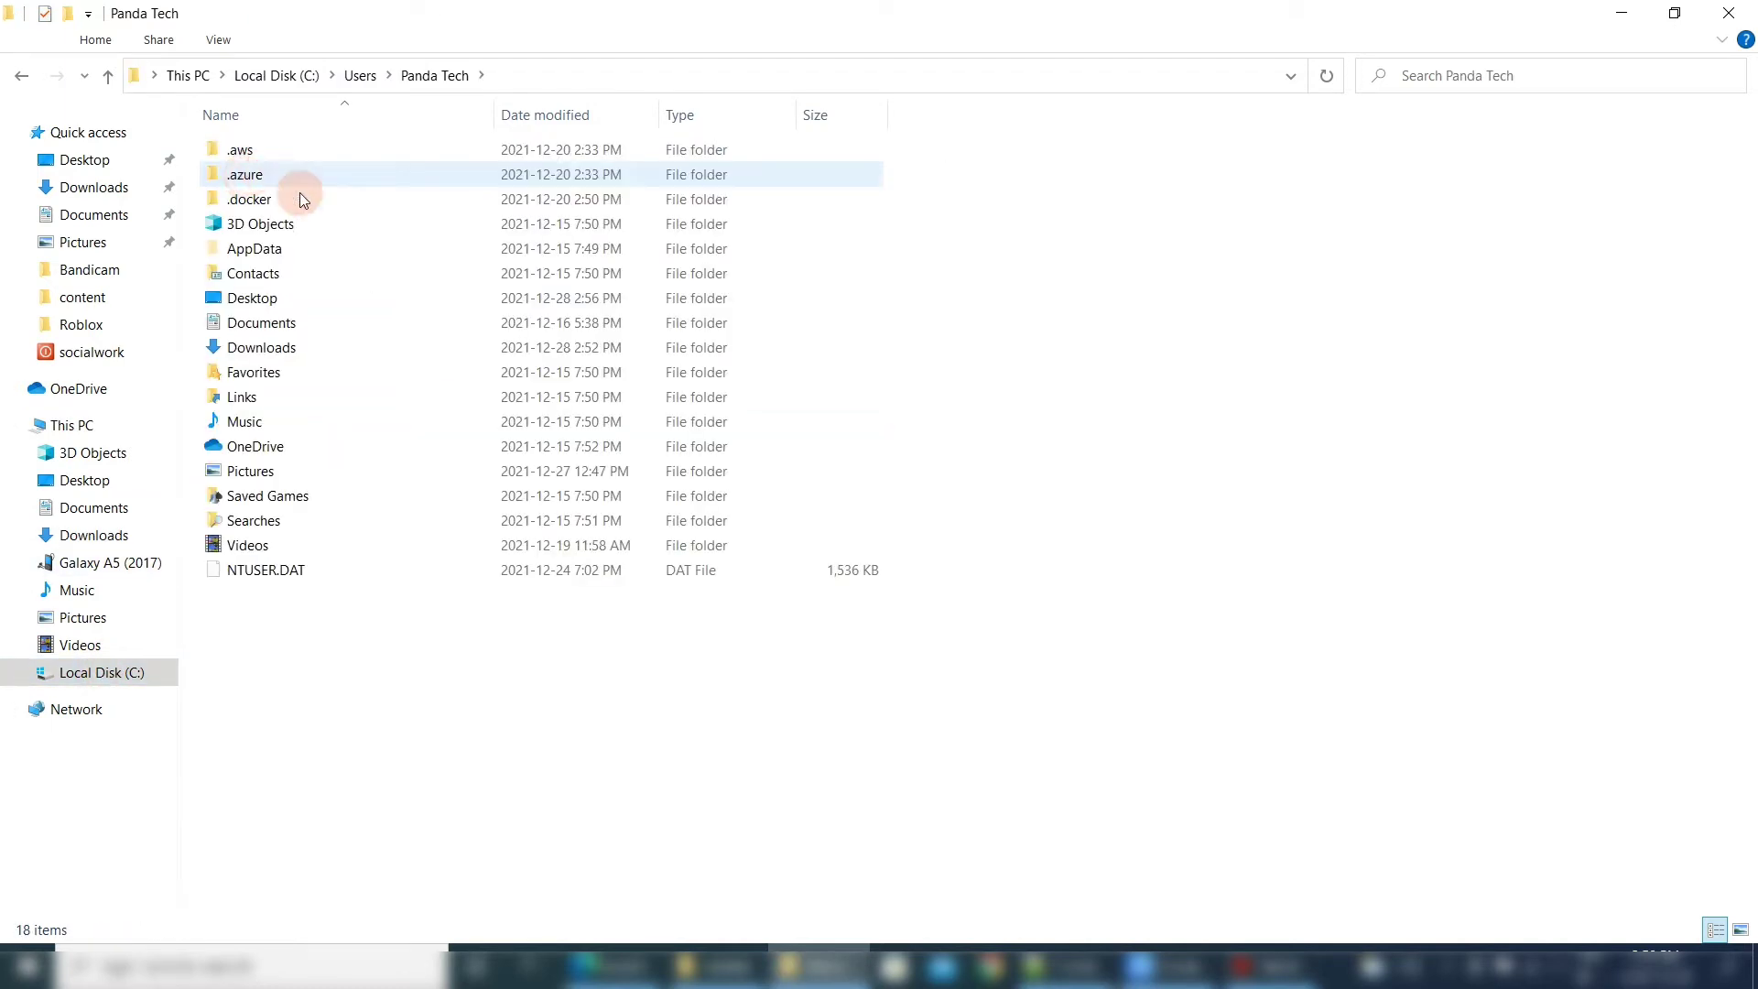
double_click(256, 248)
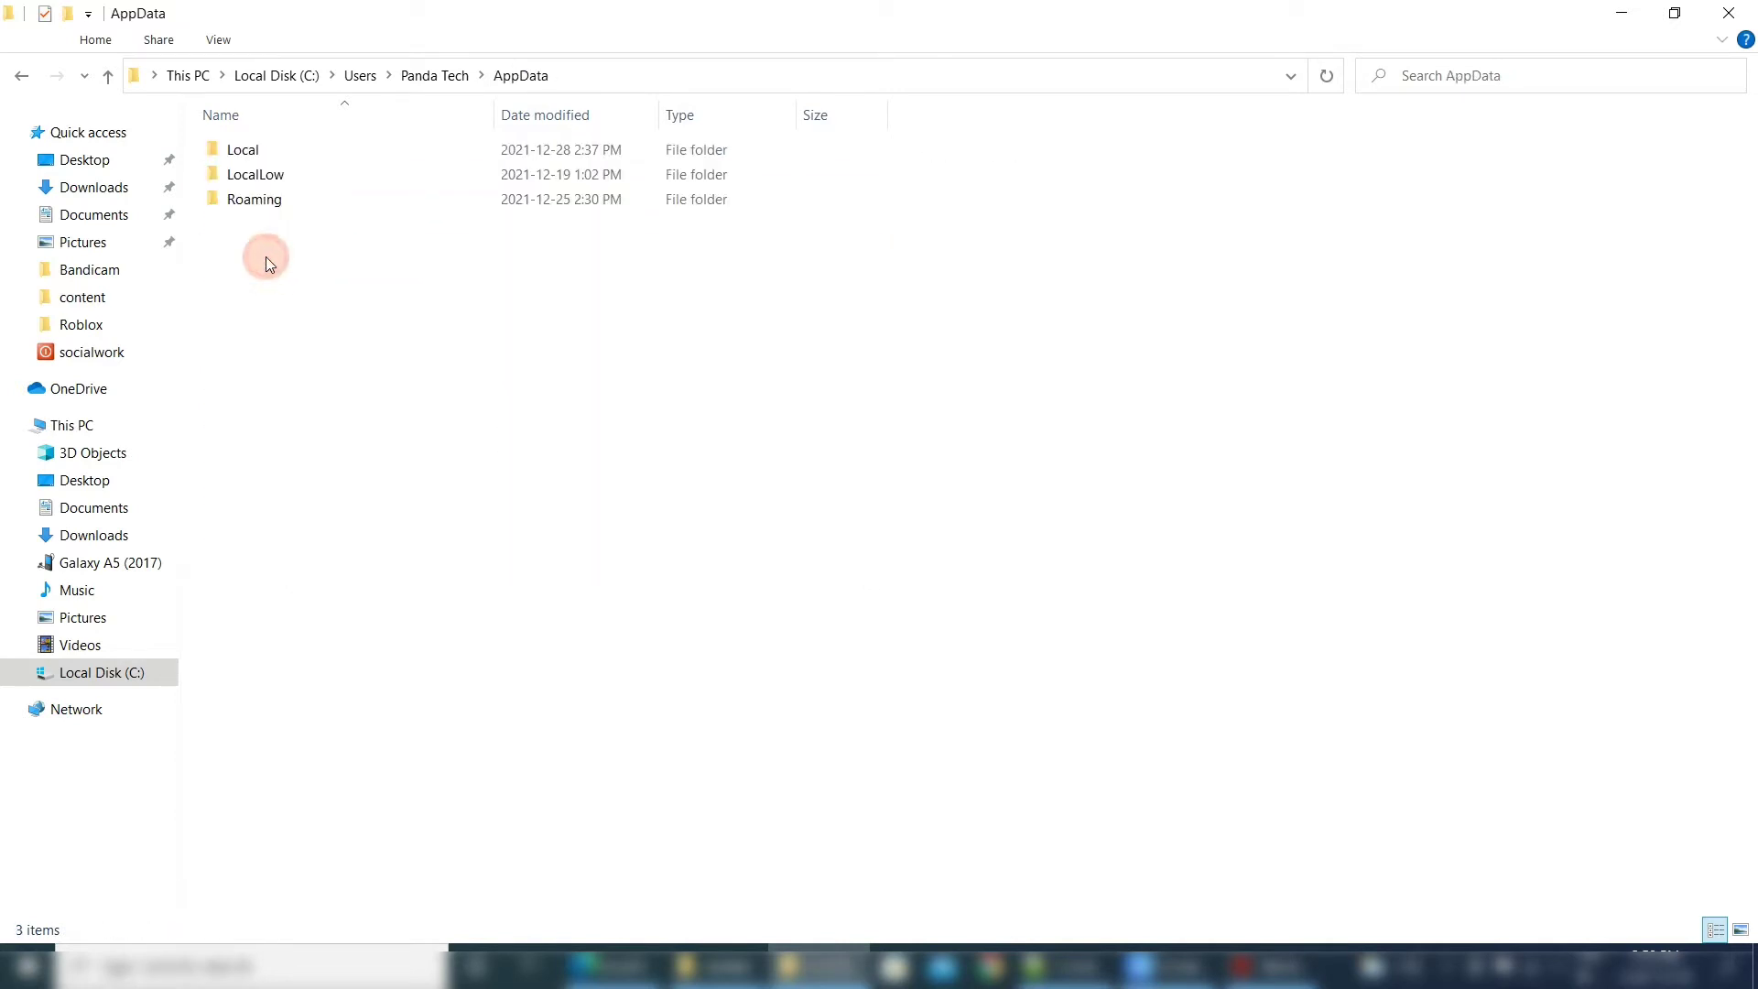
click(251, 152)
double_click(251, 152)
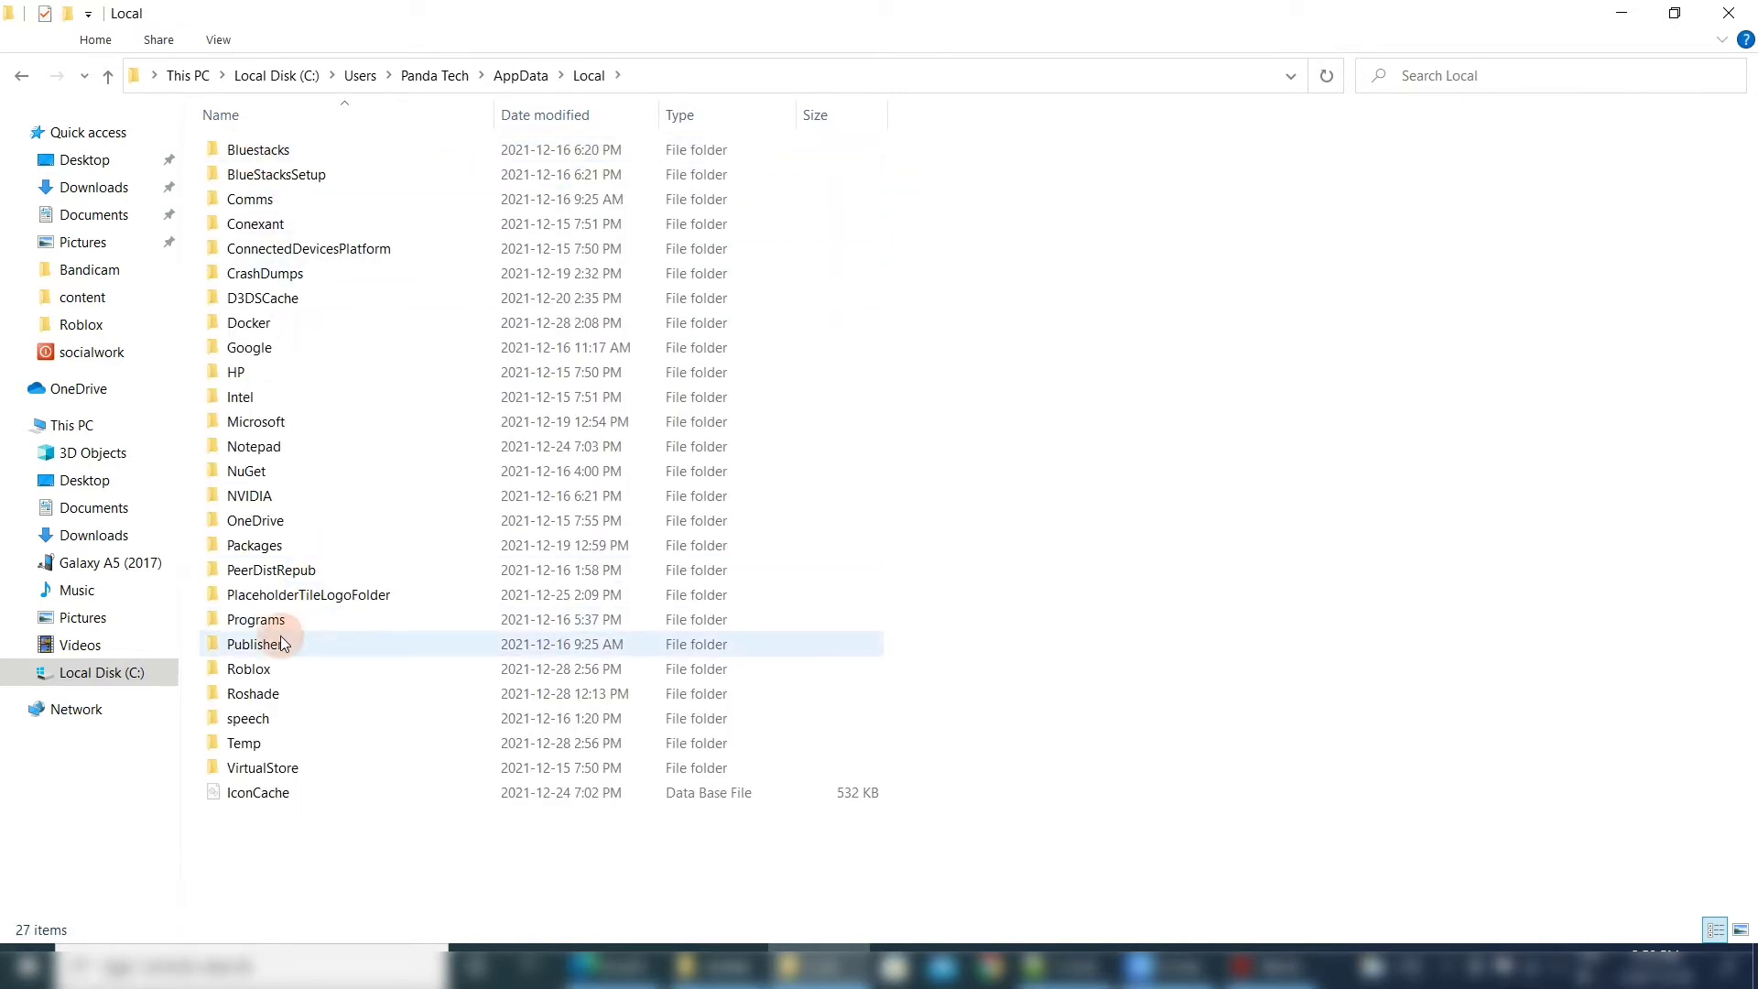
click(277, 666)
double_click(276, 666)
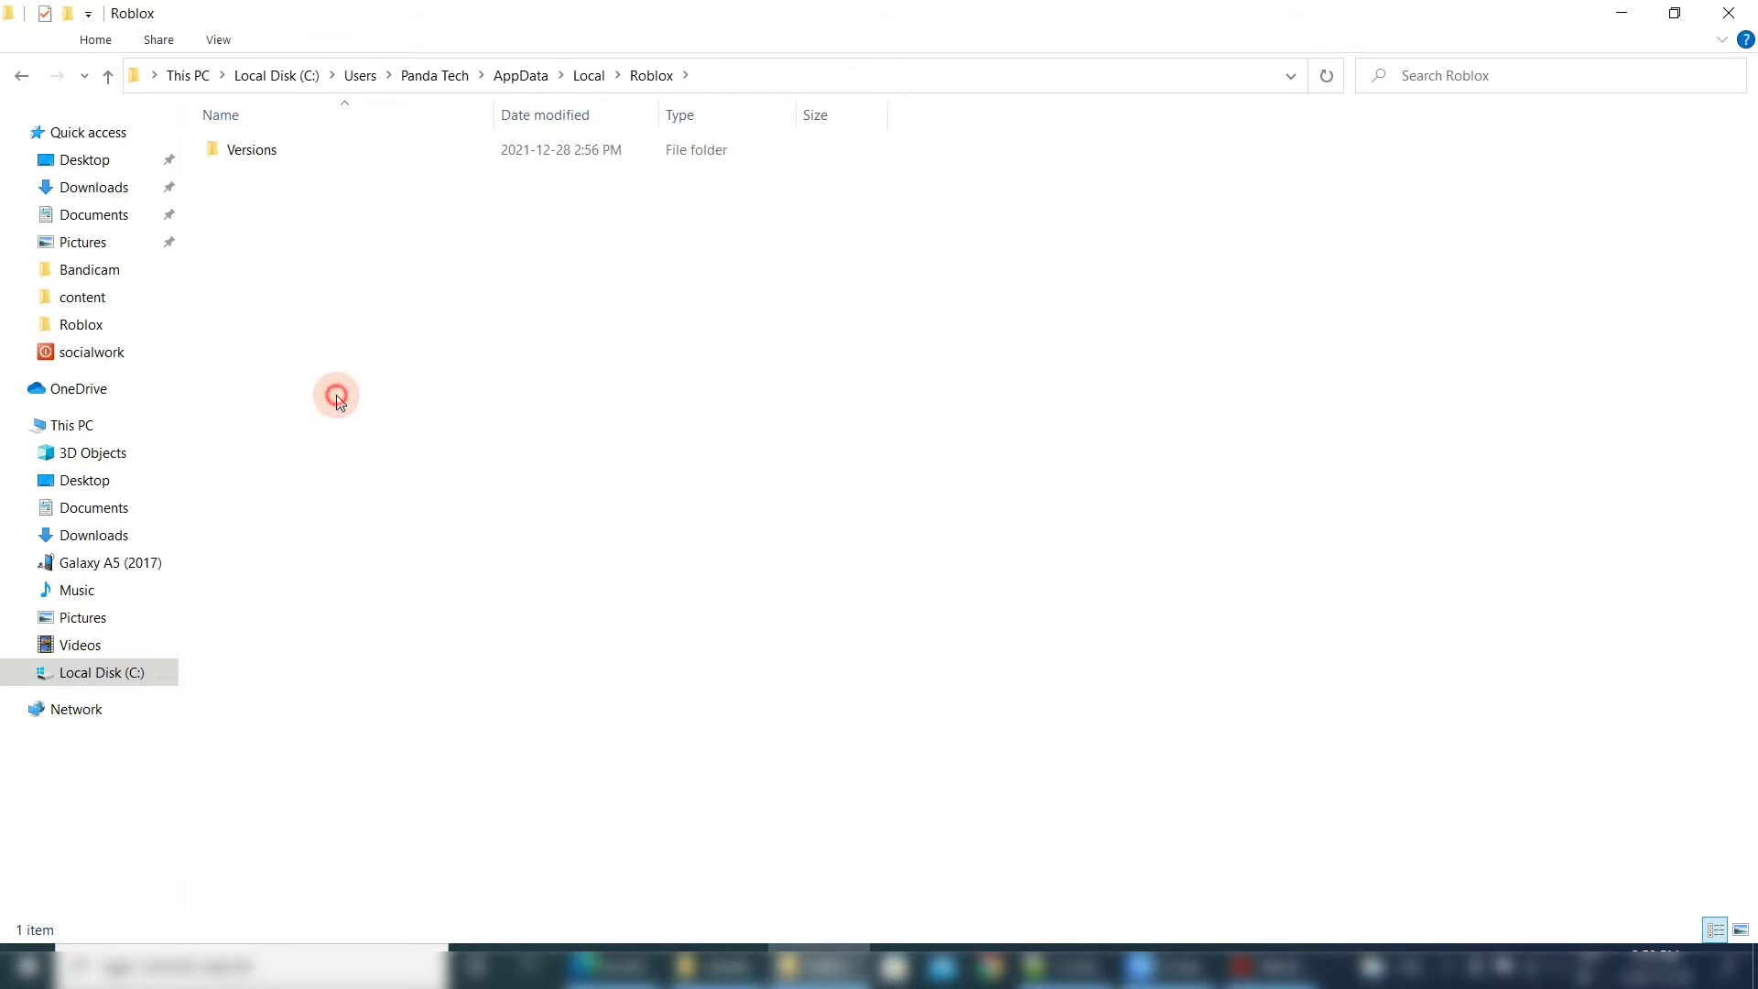
Delete the leftover Versions folder and open a new Chrome window.
click(529, 158)
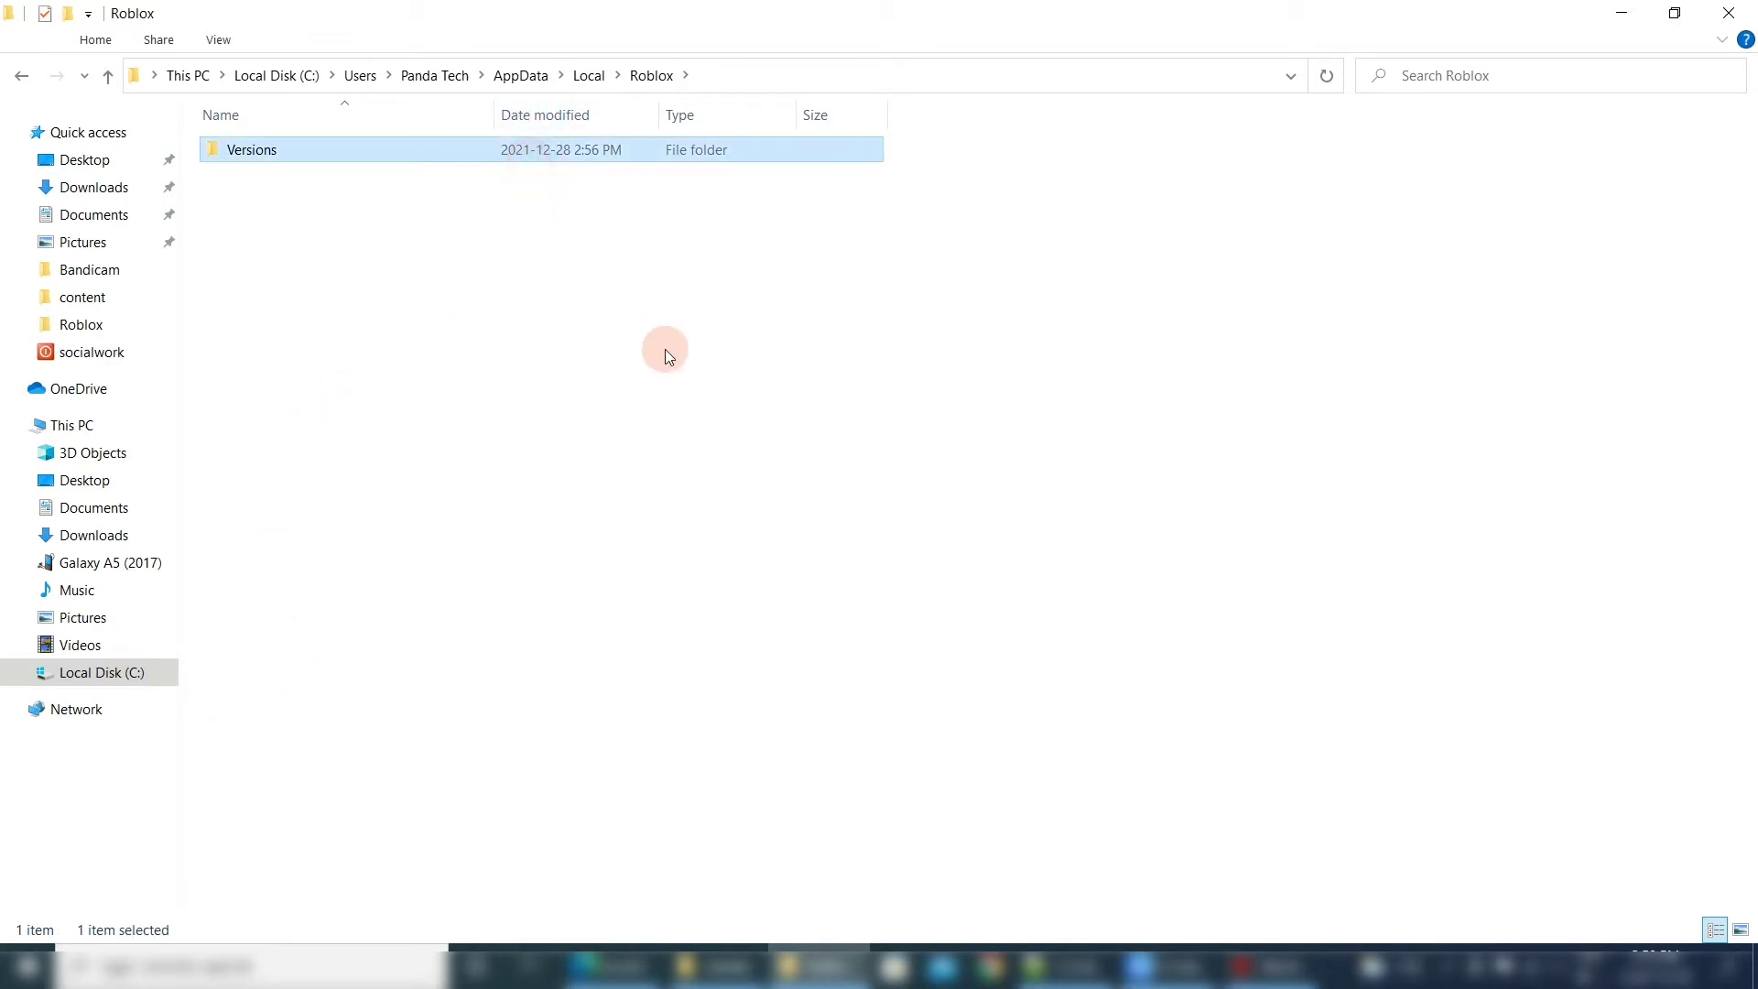
key(Delete)
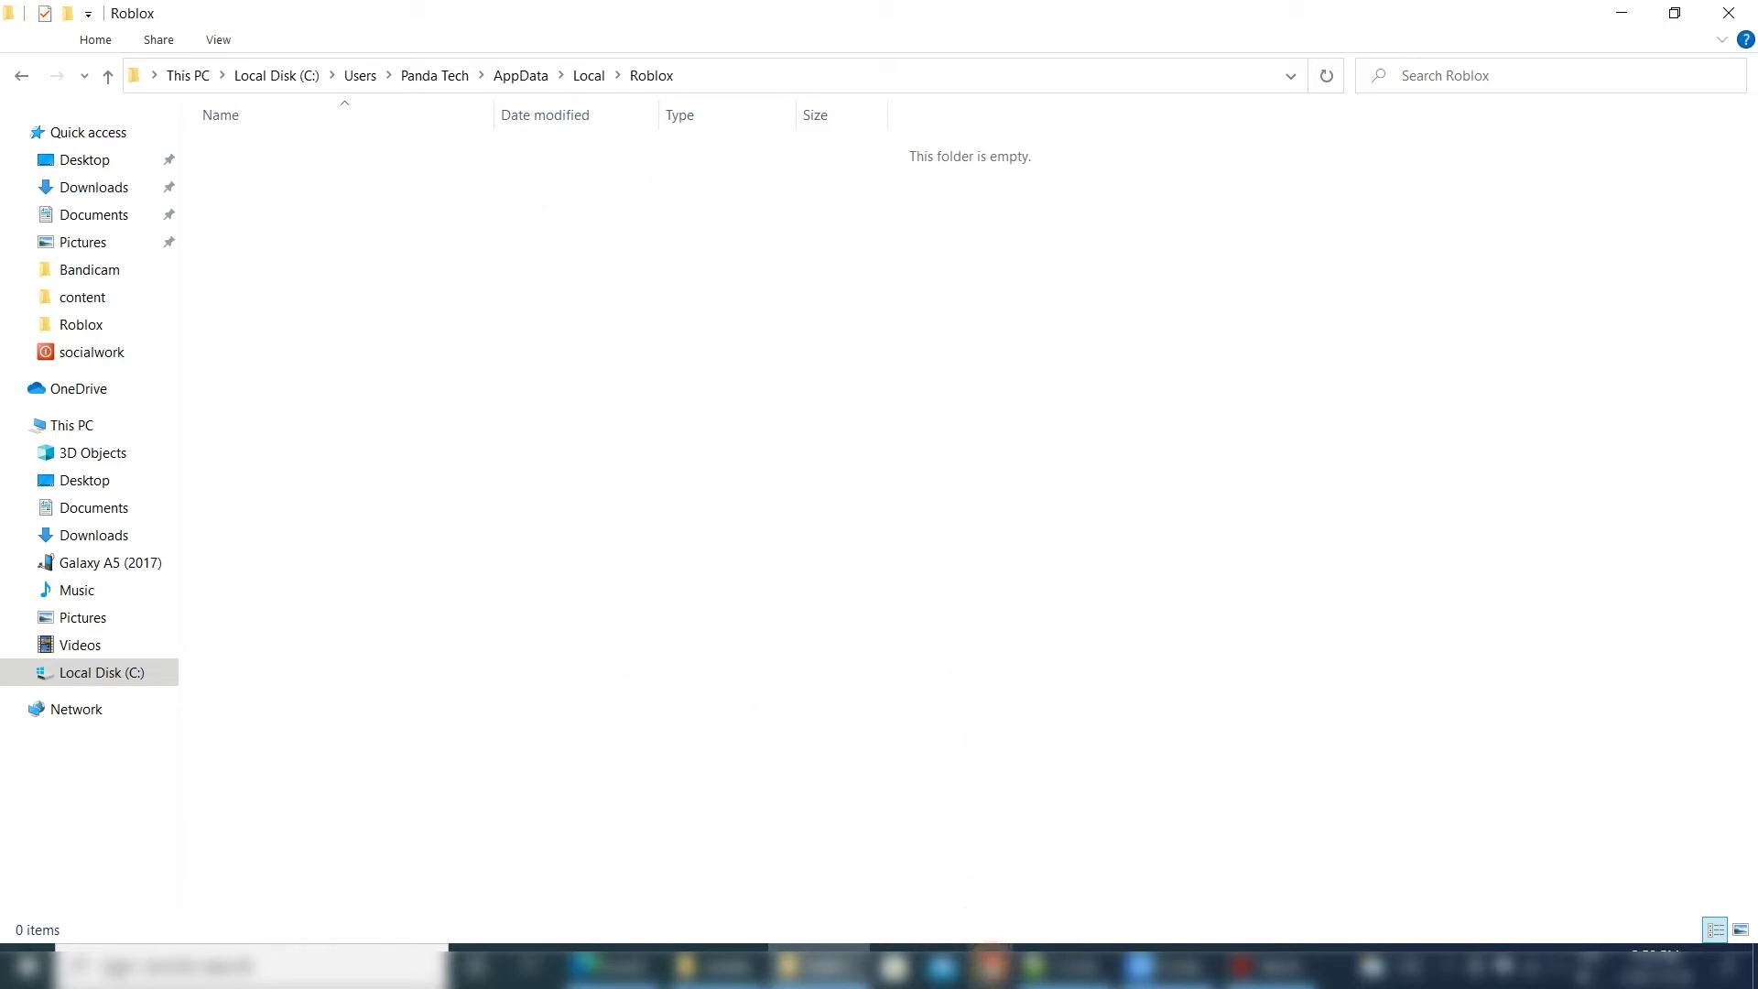
click(989, 966)
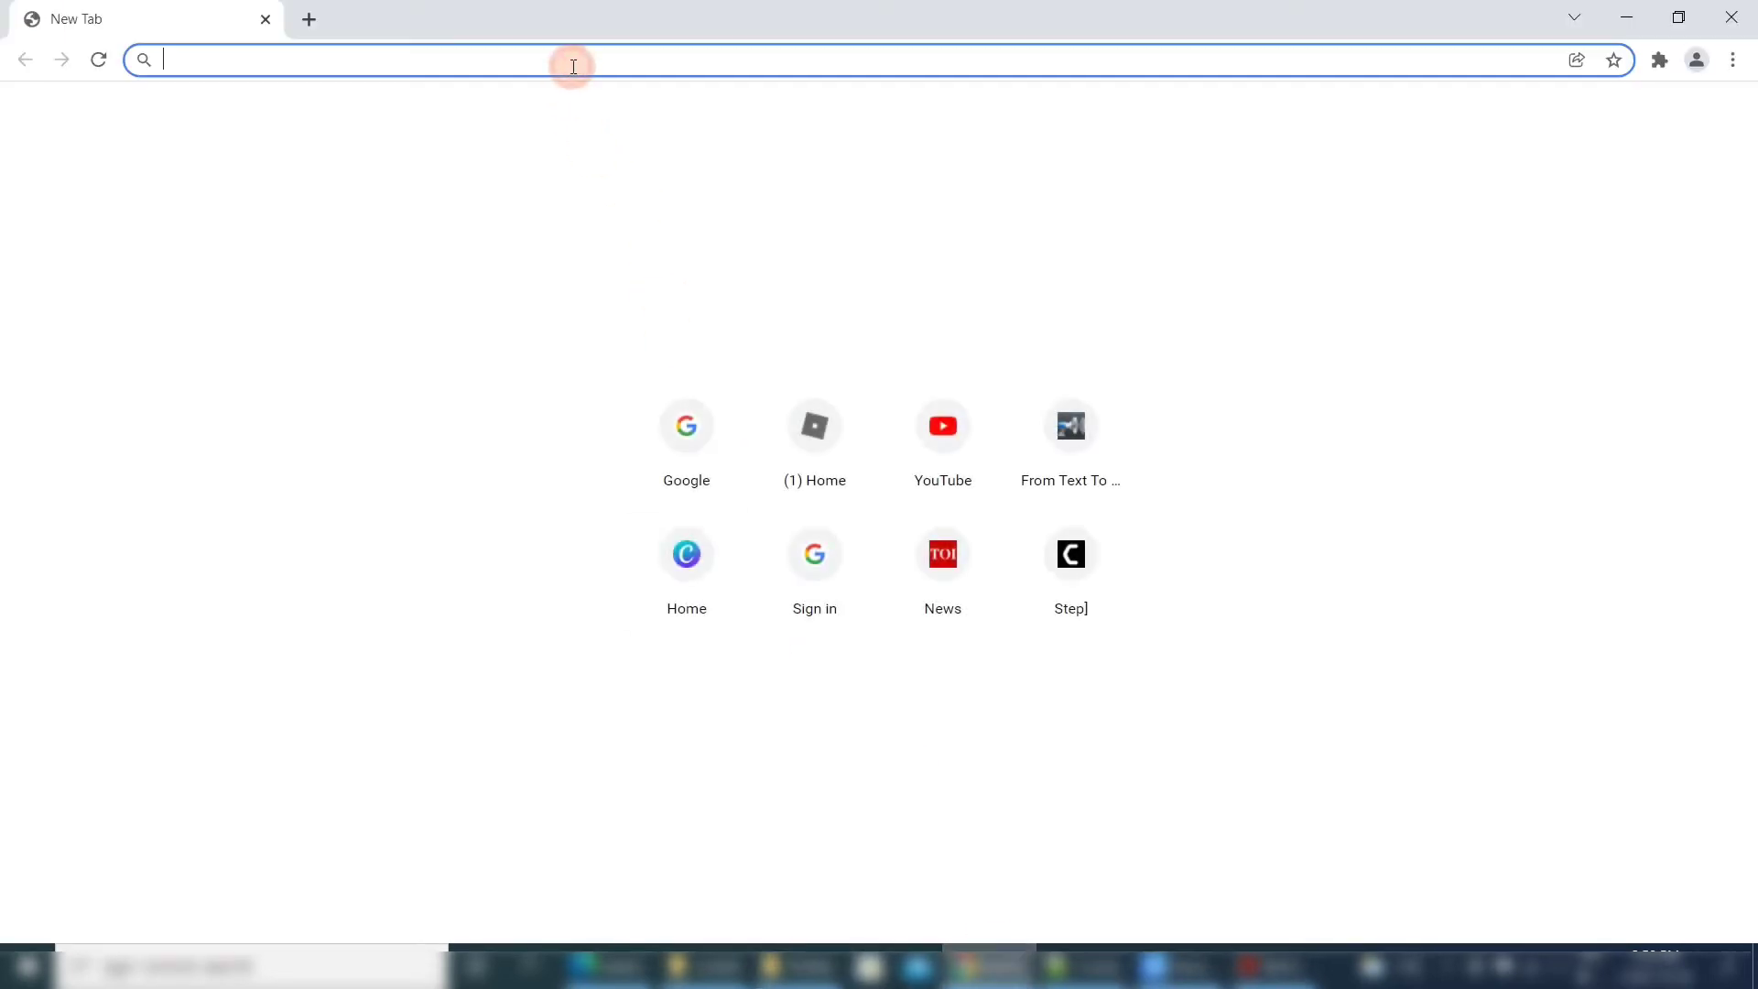
Load roblox.com, open the SEASON 5 Anime Fighting Simulator page and press Play.
text(roblox.com)
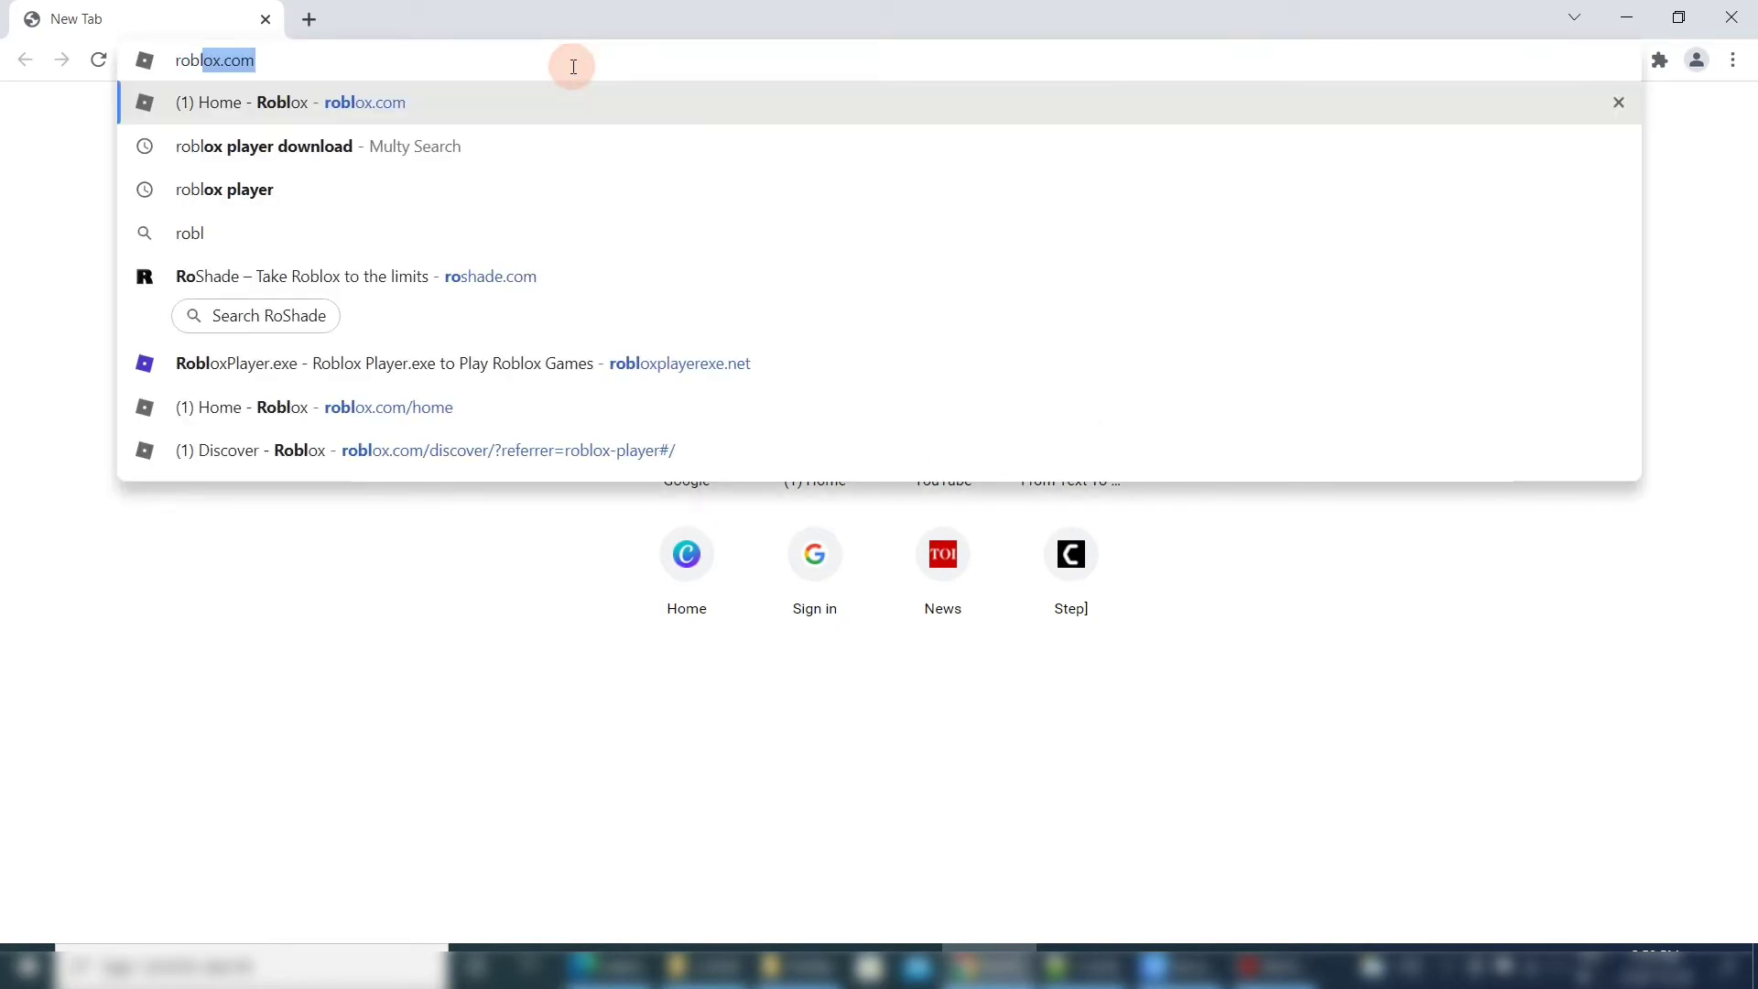
key(Return)
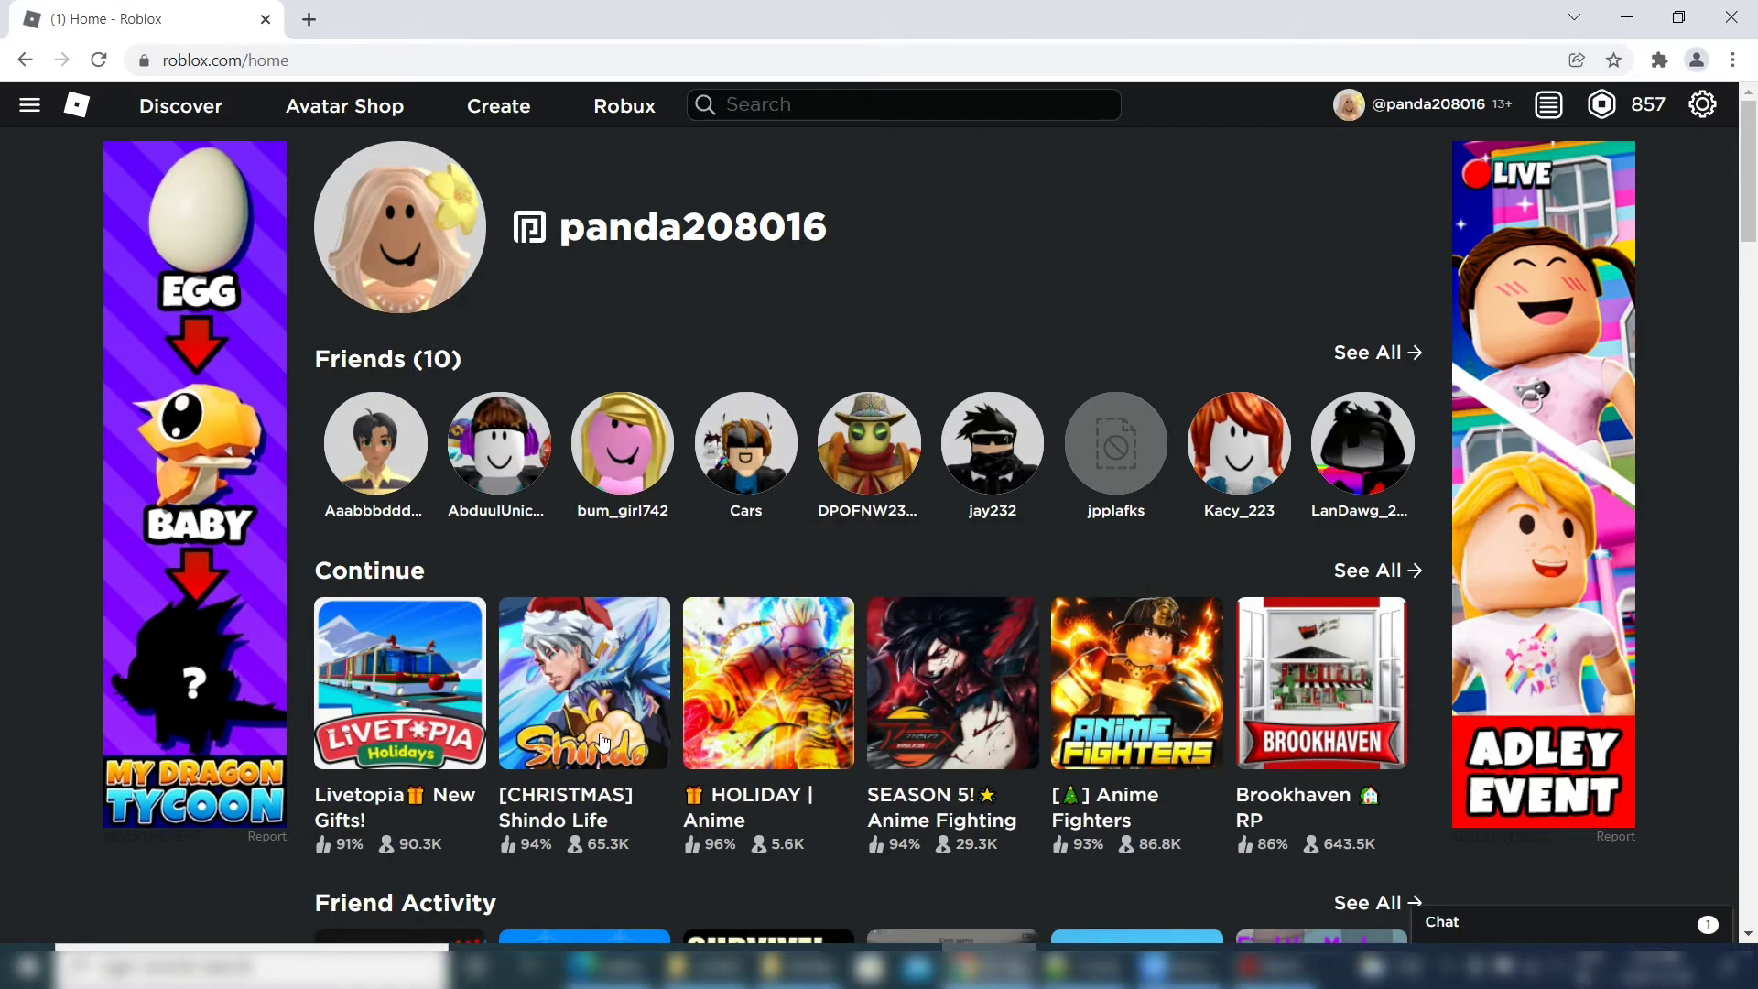
click(613, 742)
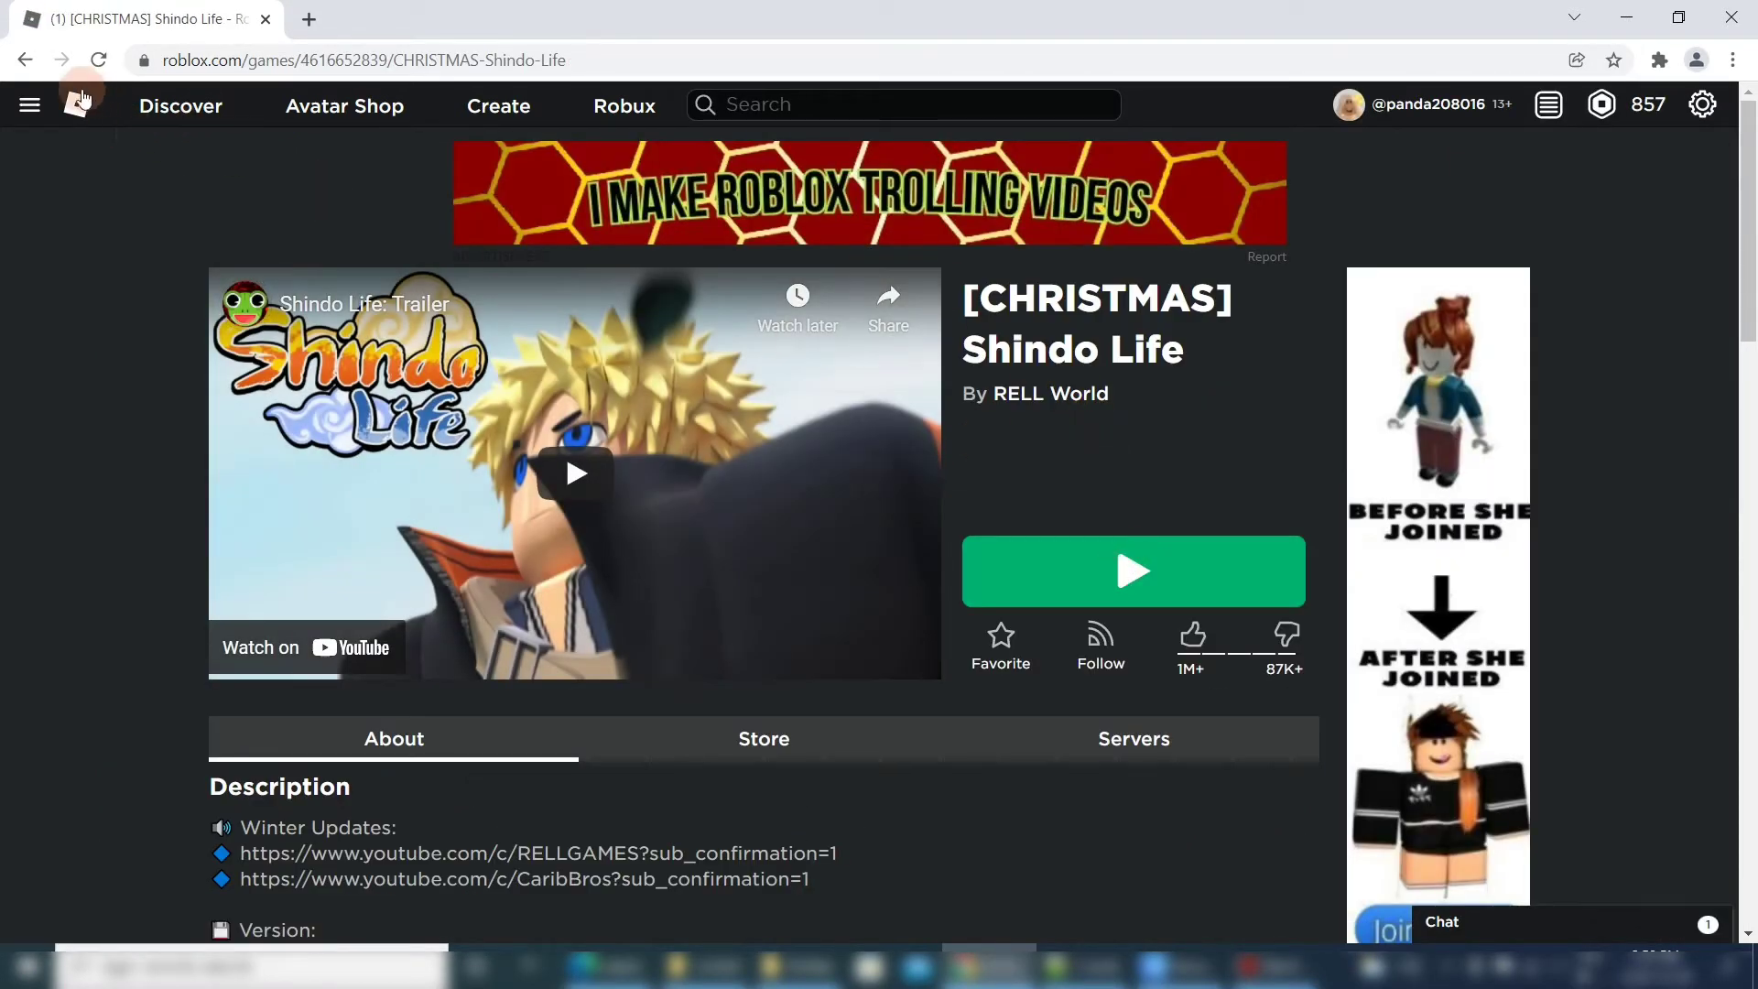
click(26, 60)
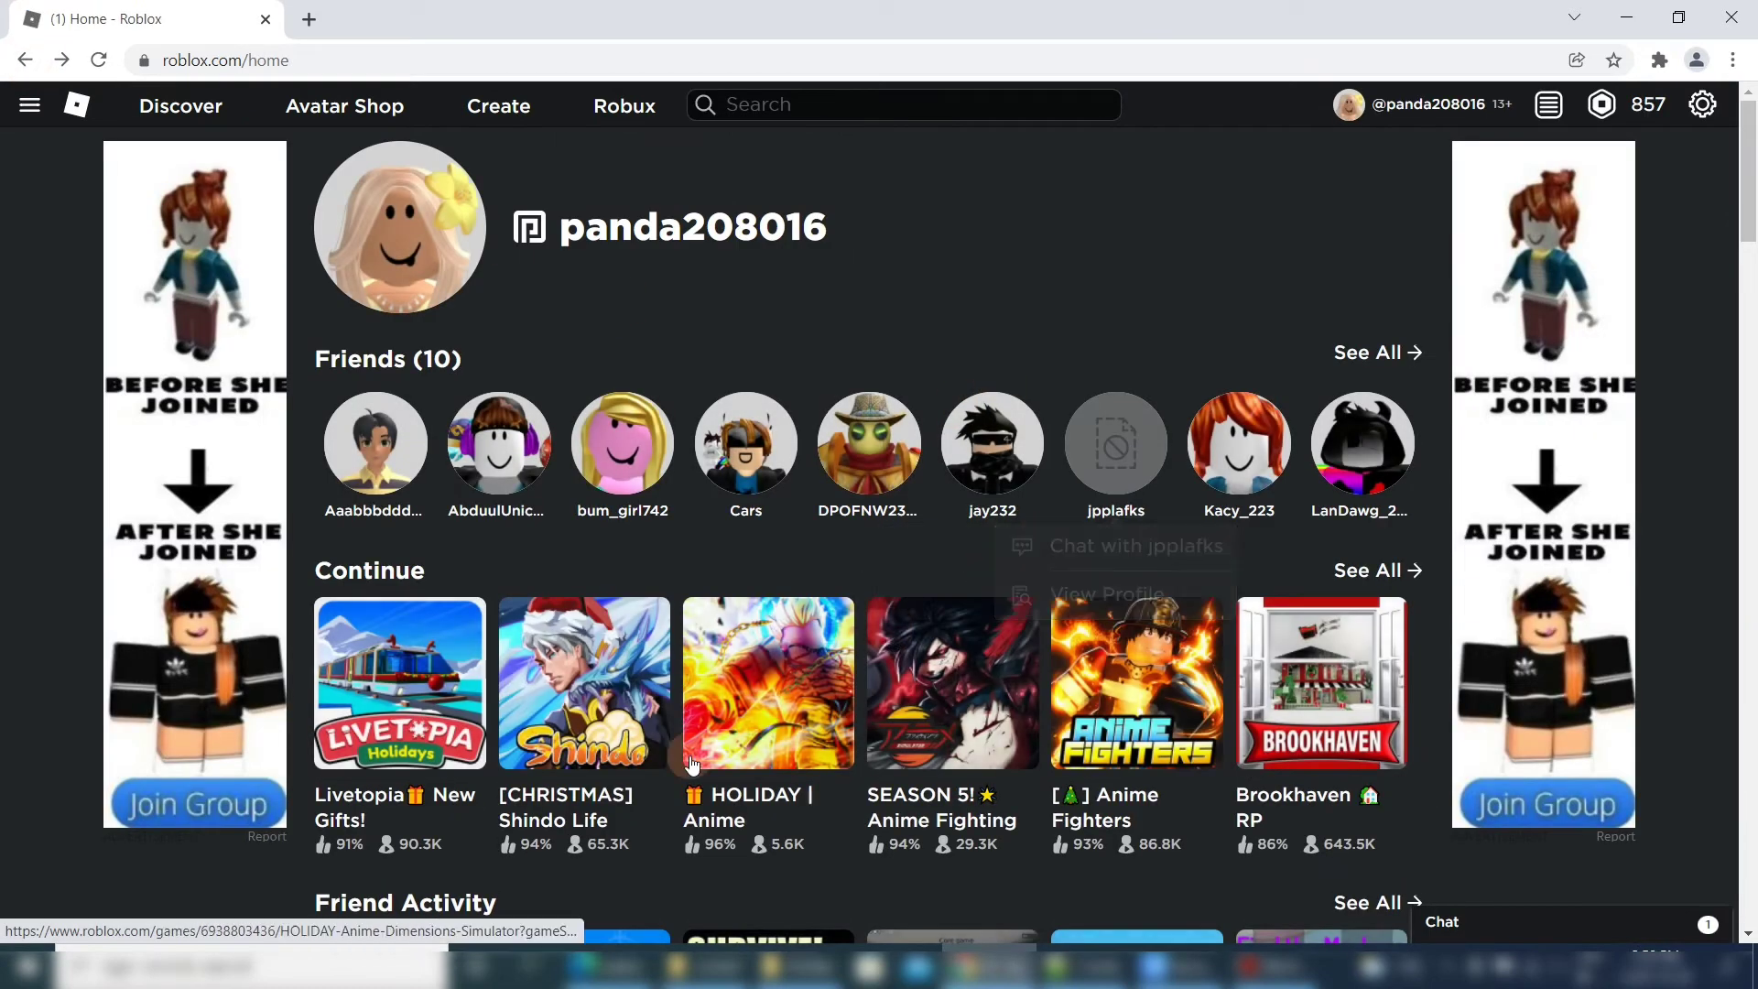
scroll(710, 635, down, 2)
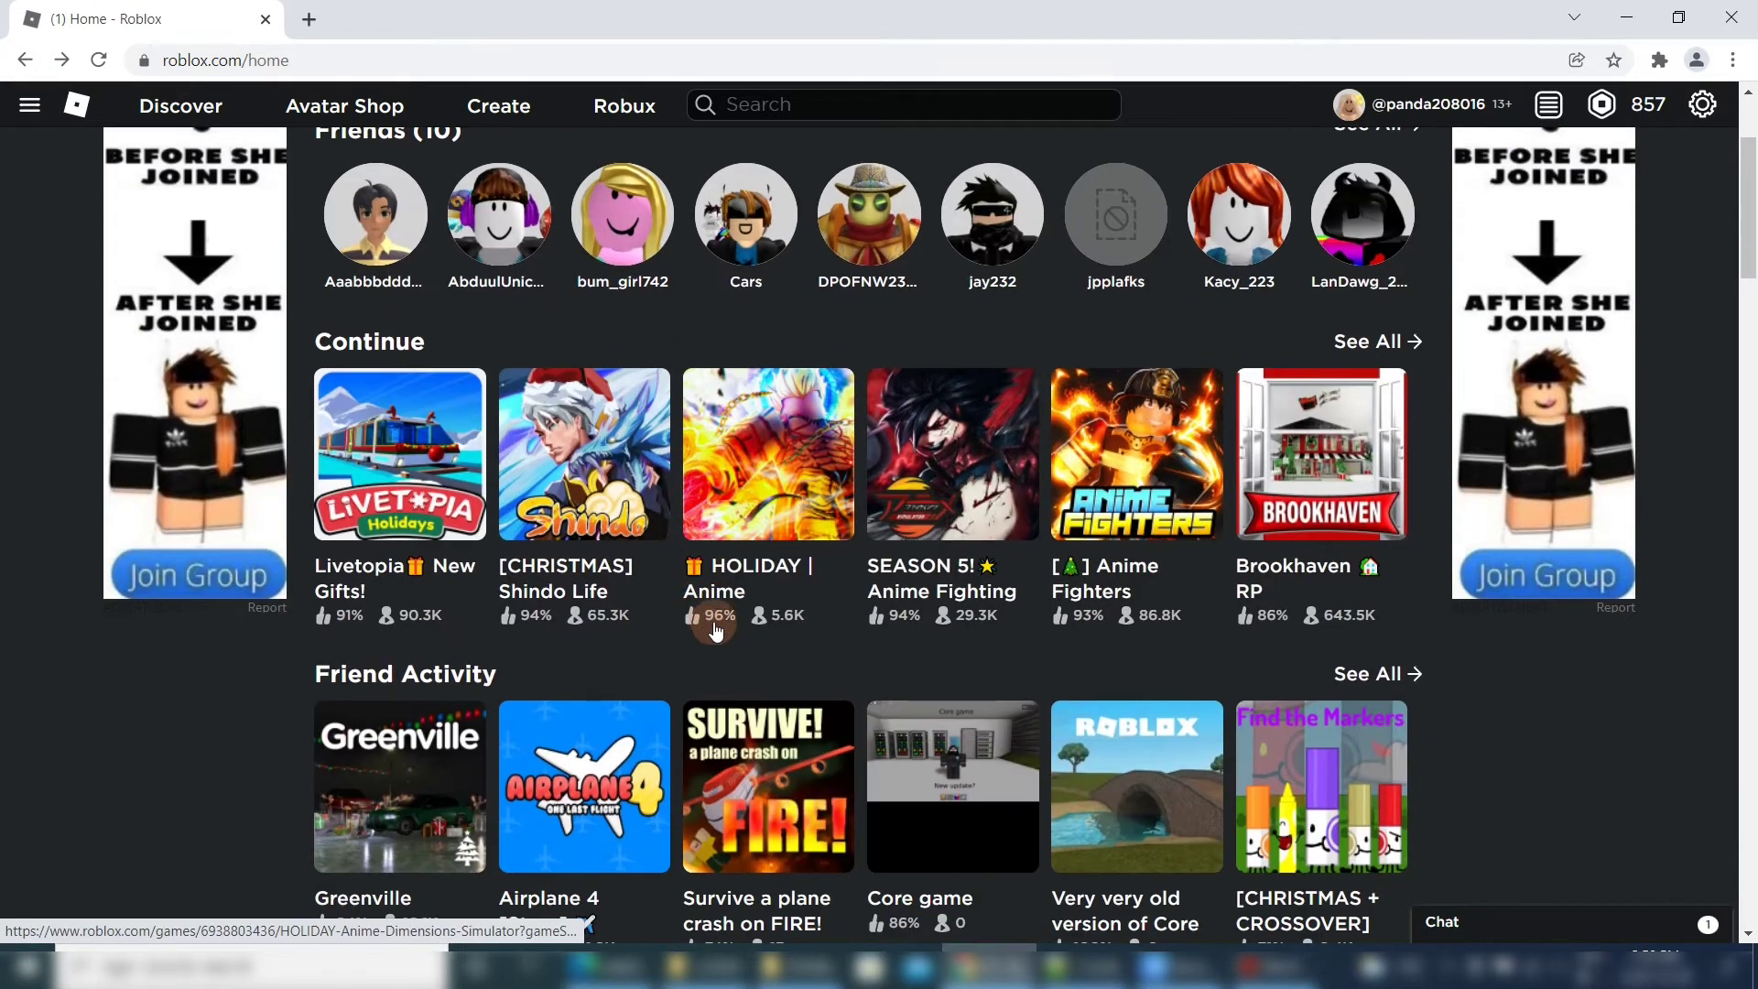
click(925, 583)
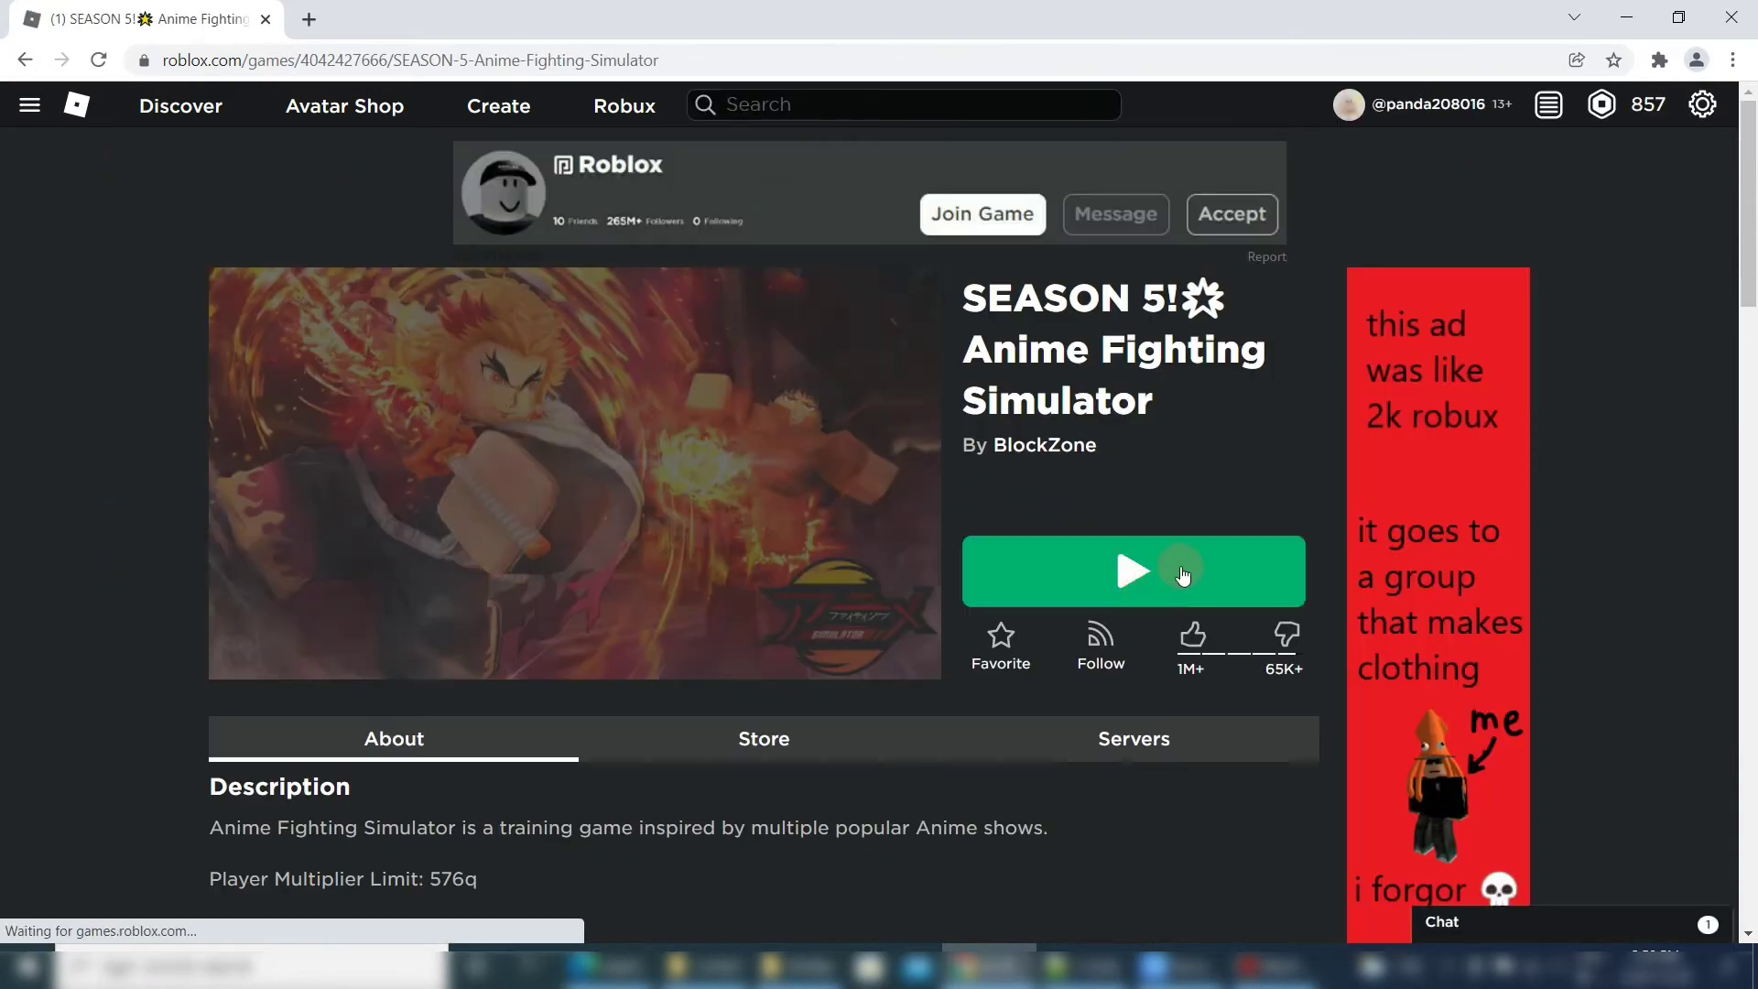
click(1187, 562)
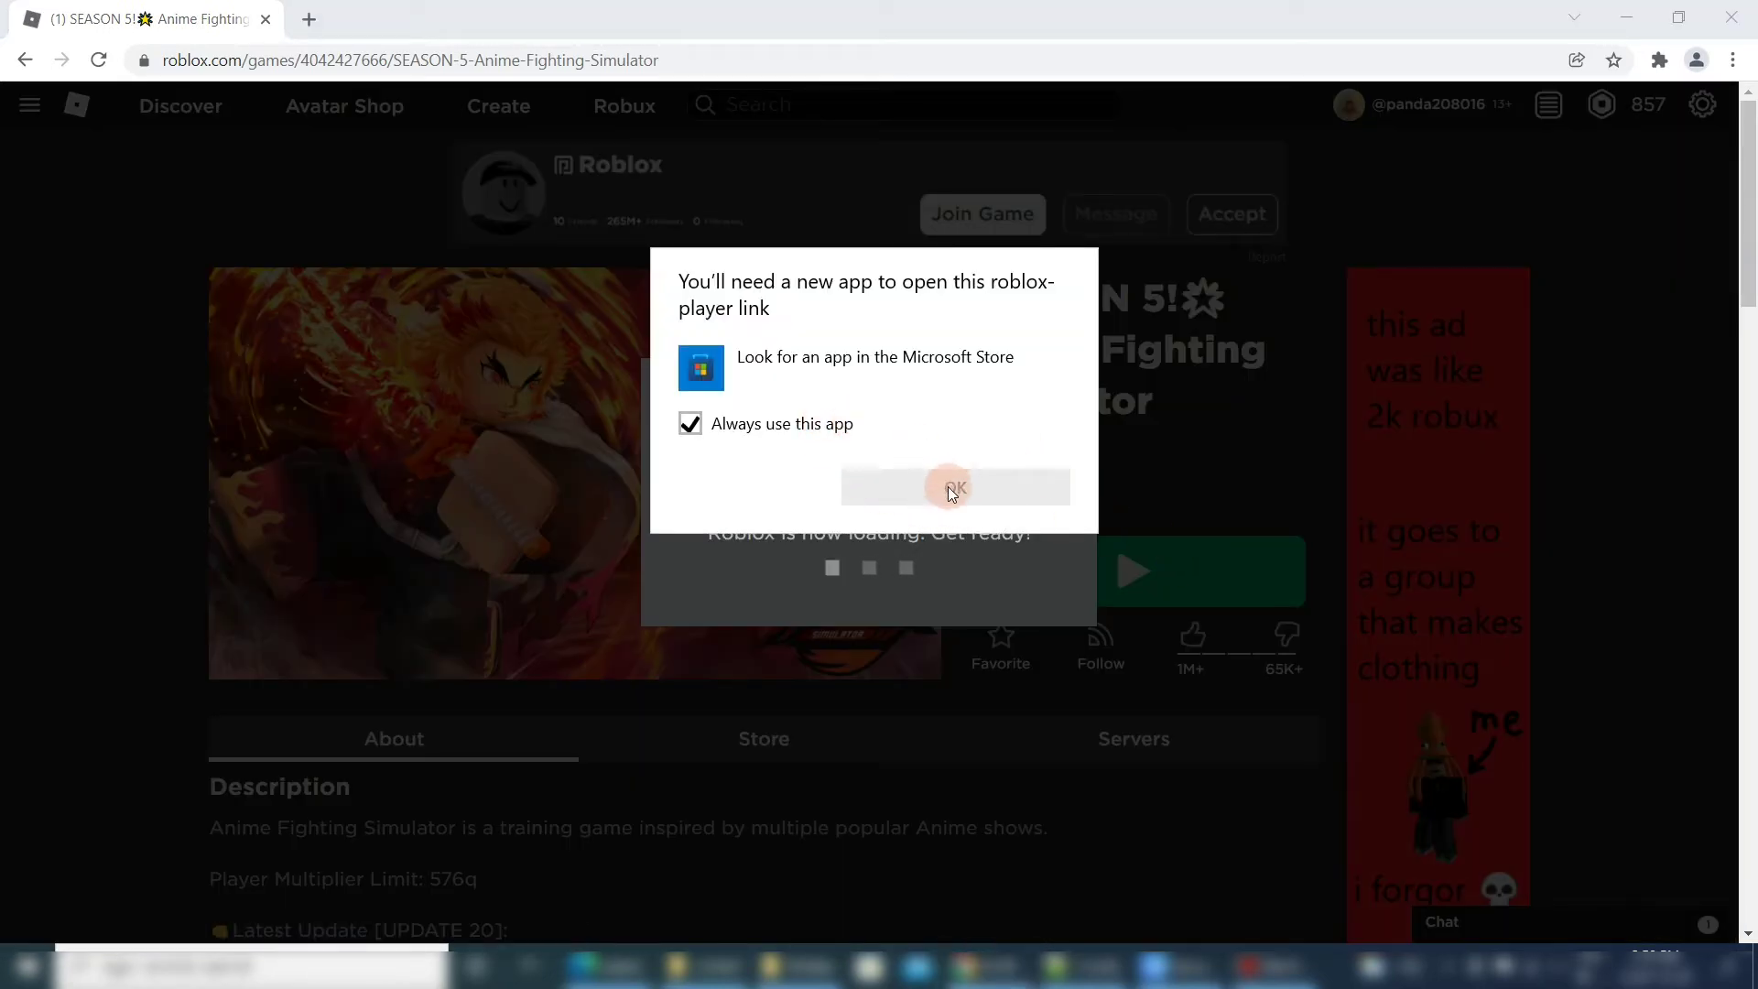
Dismiss the open-app prompt for roblox-player links to download the Roblox installer.
click(799, 426)
click(799, 426)
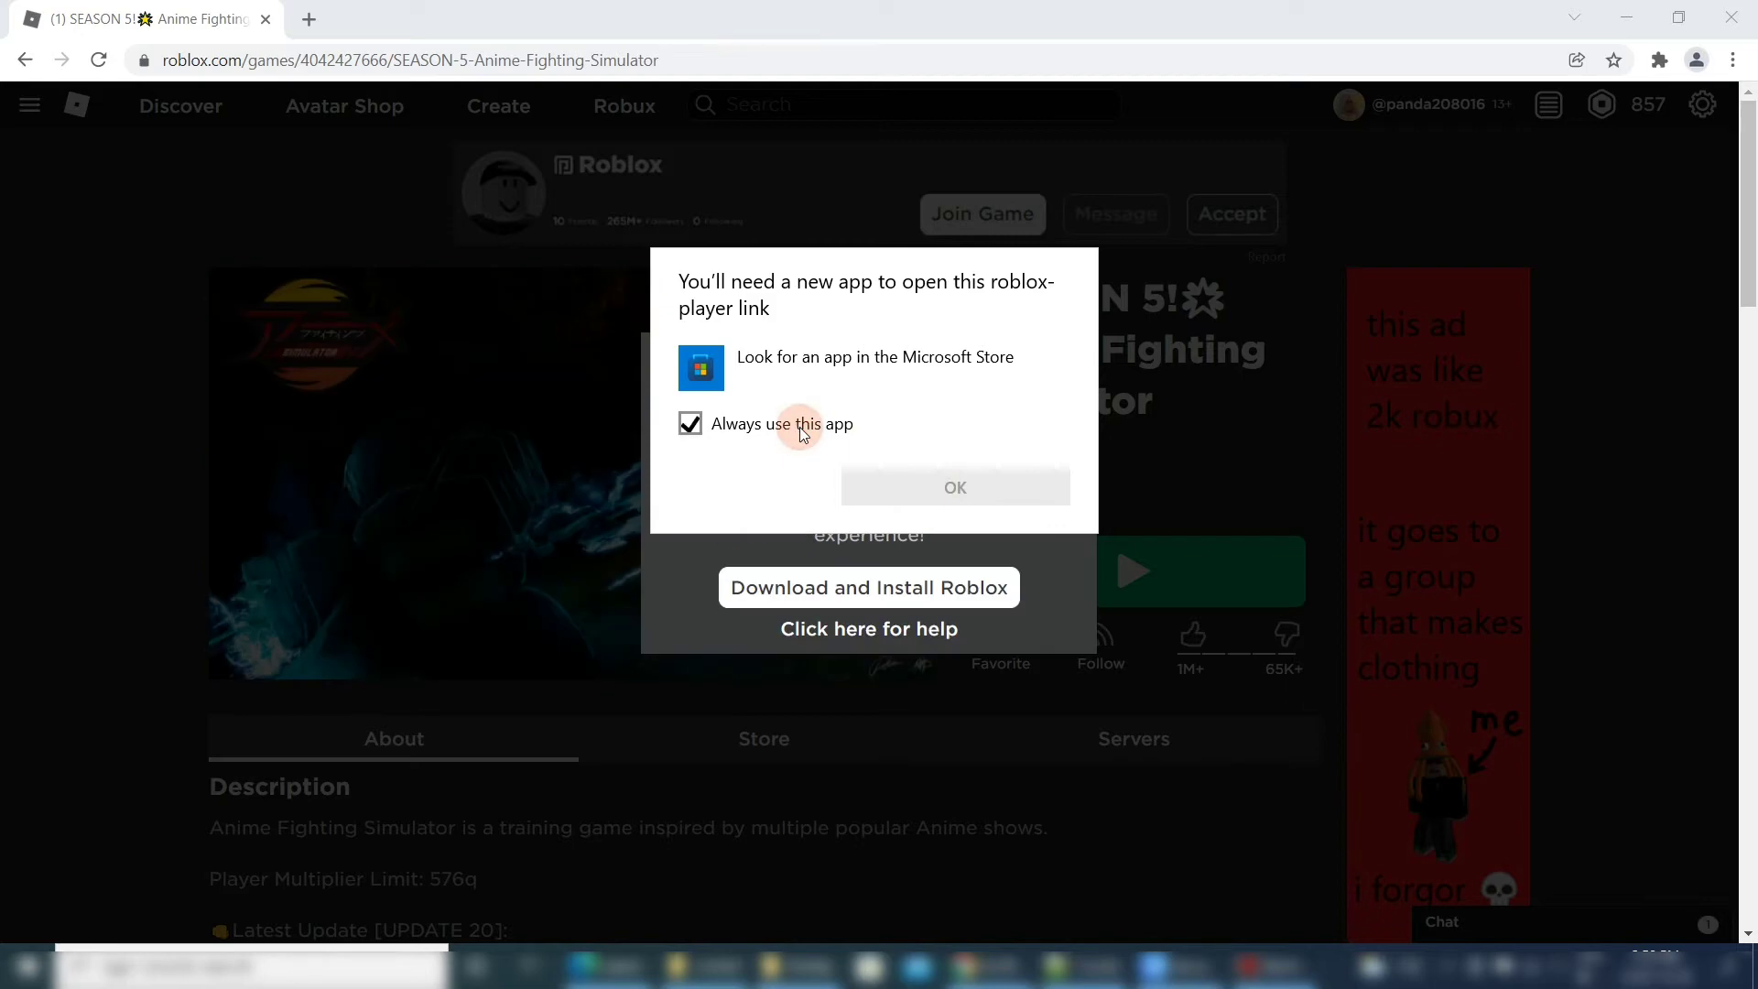
click(878, 586)
Run RobloxPlayerLauncher from the Downloads folder and confirm the successful installation.
click(243, 911)
click(348, 832)
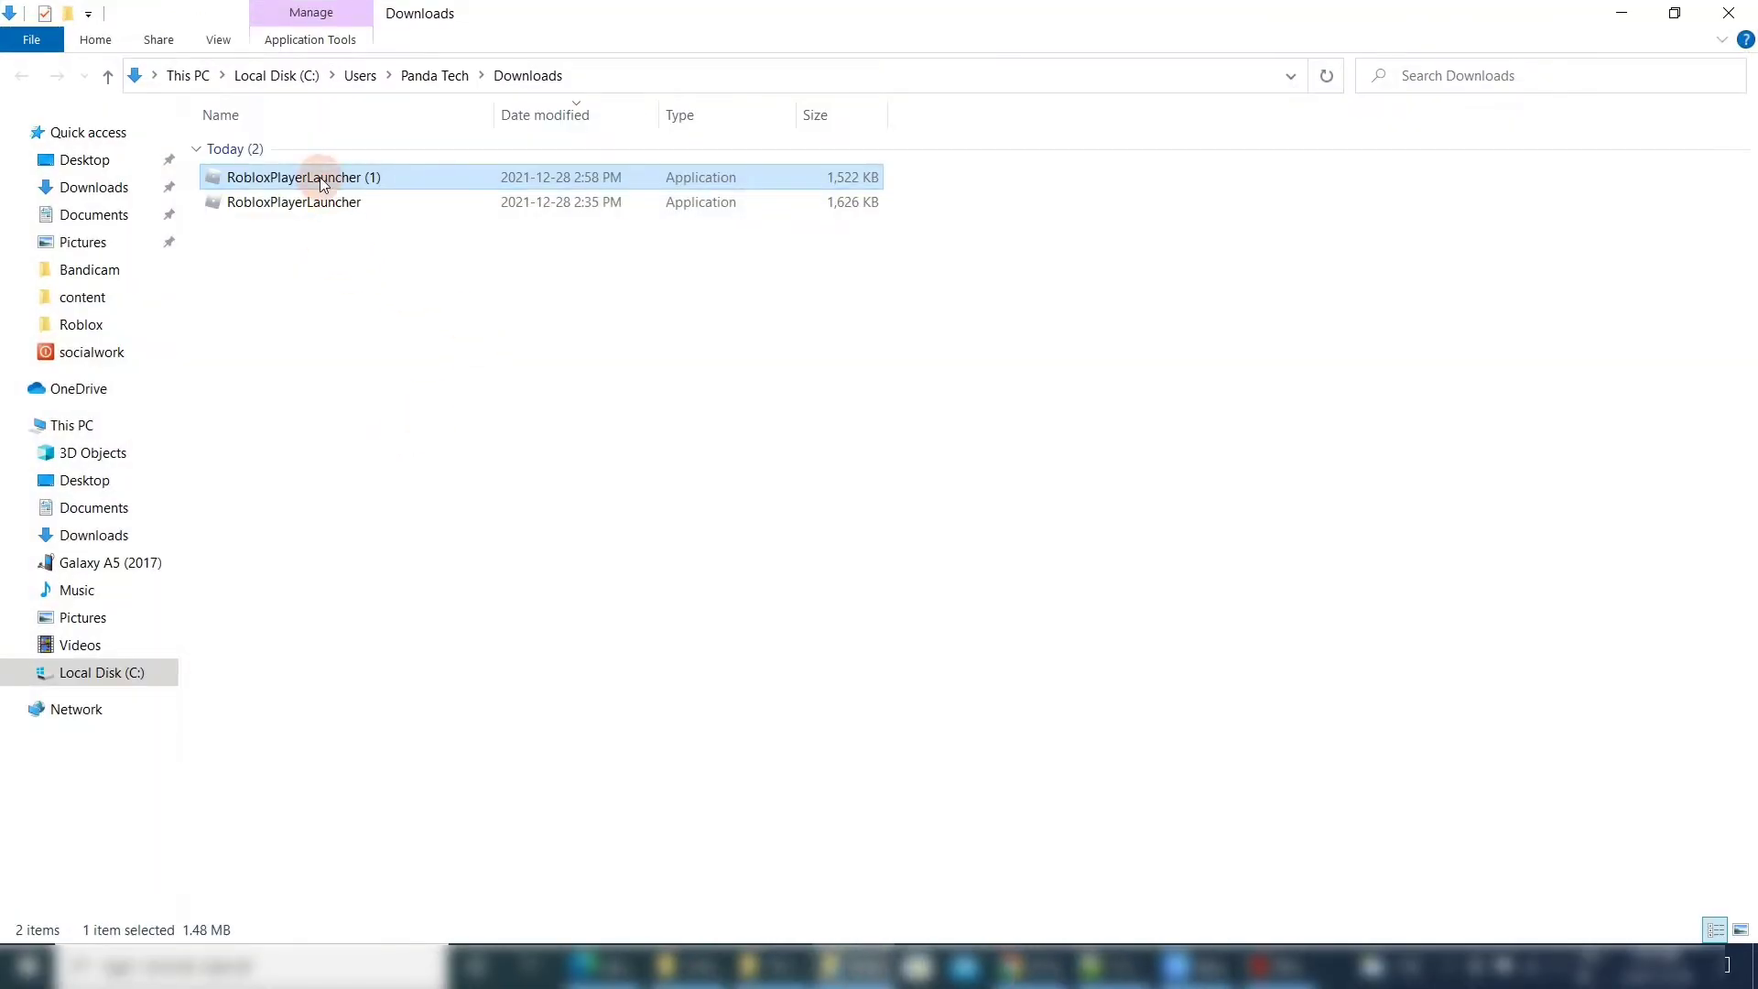
double_click(311, 202)
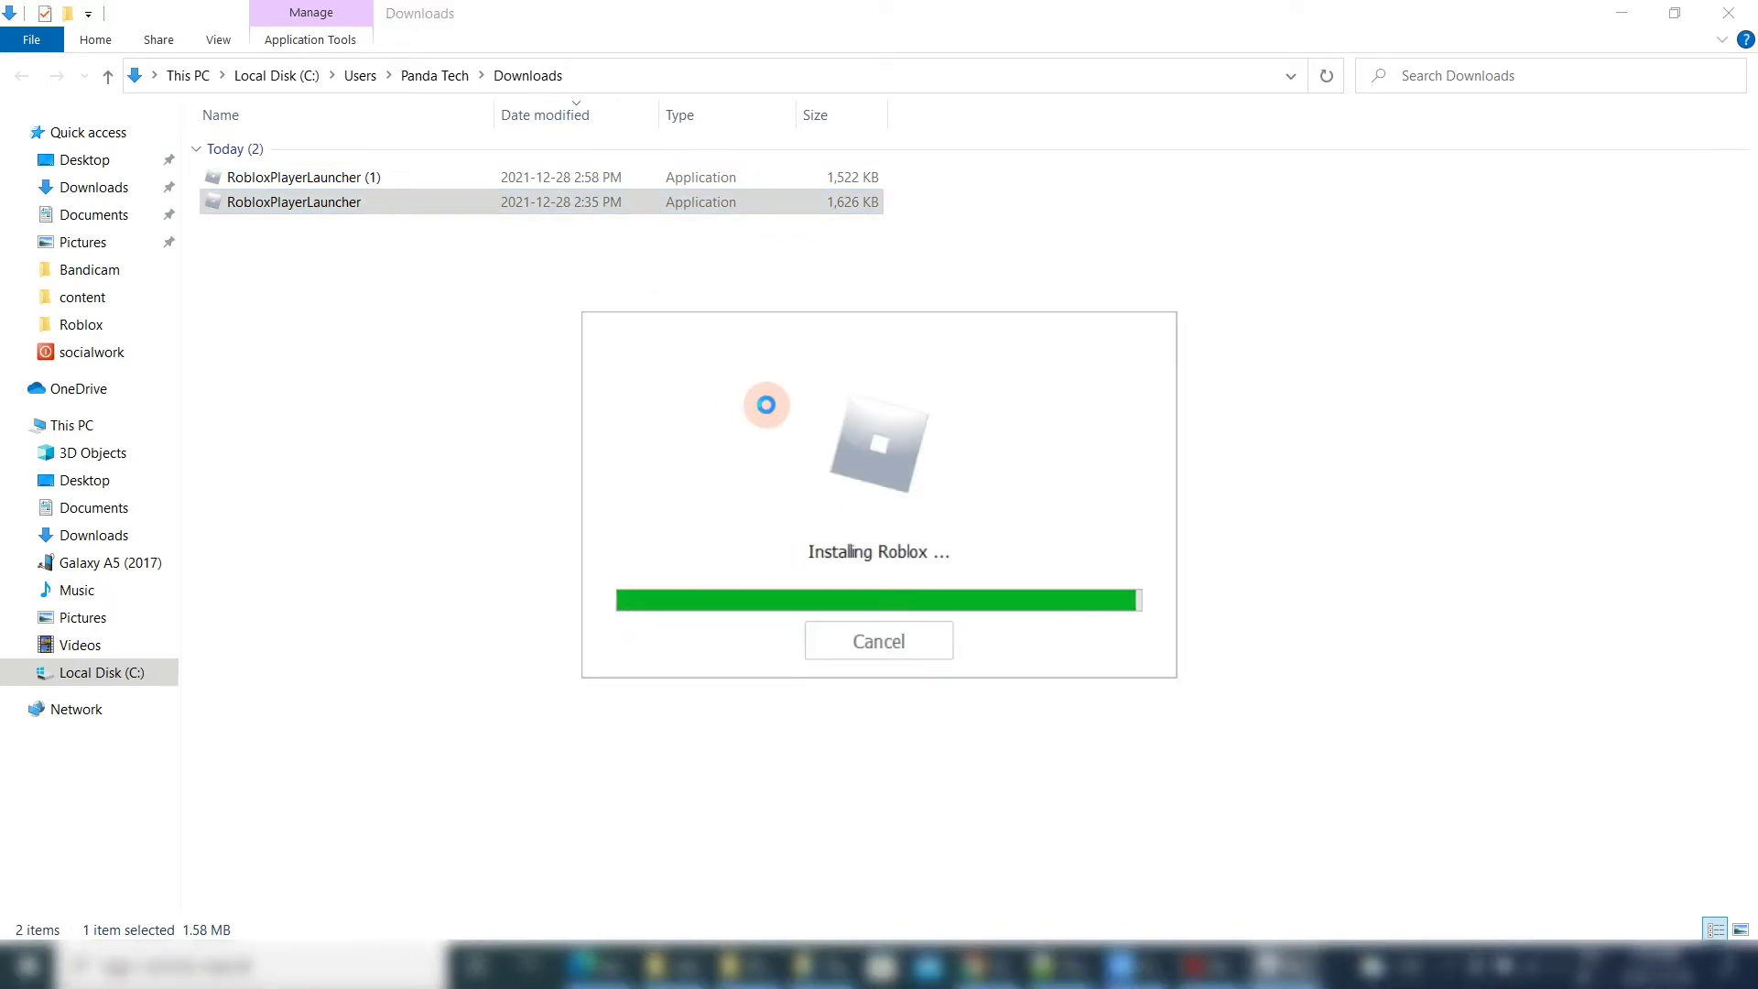
click(879, 630)
click(710, 531)
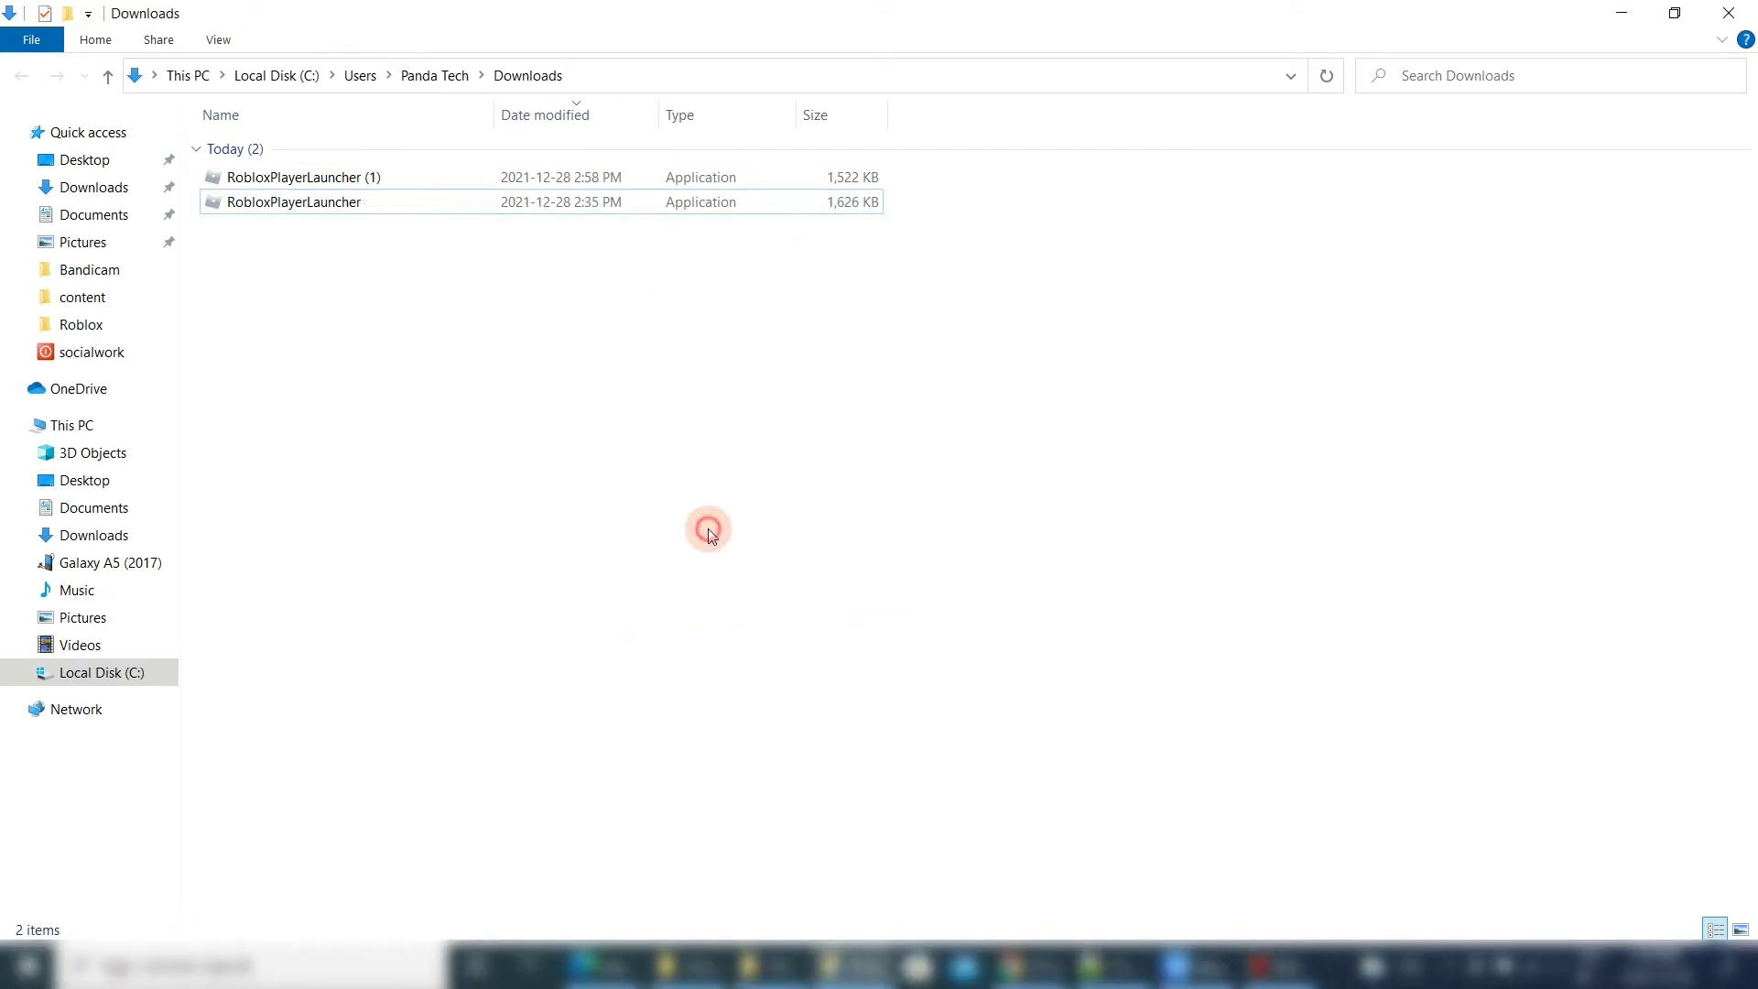
Check the new version-c61f559e705046b8 folder under AppData\Local\Roblox\Versions, then relaunch the game in Chrome.
click(359, 77)
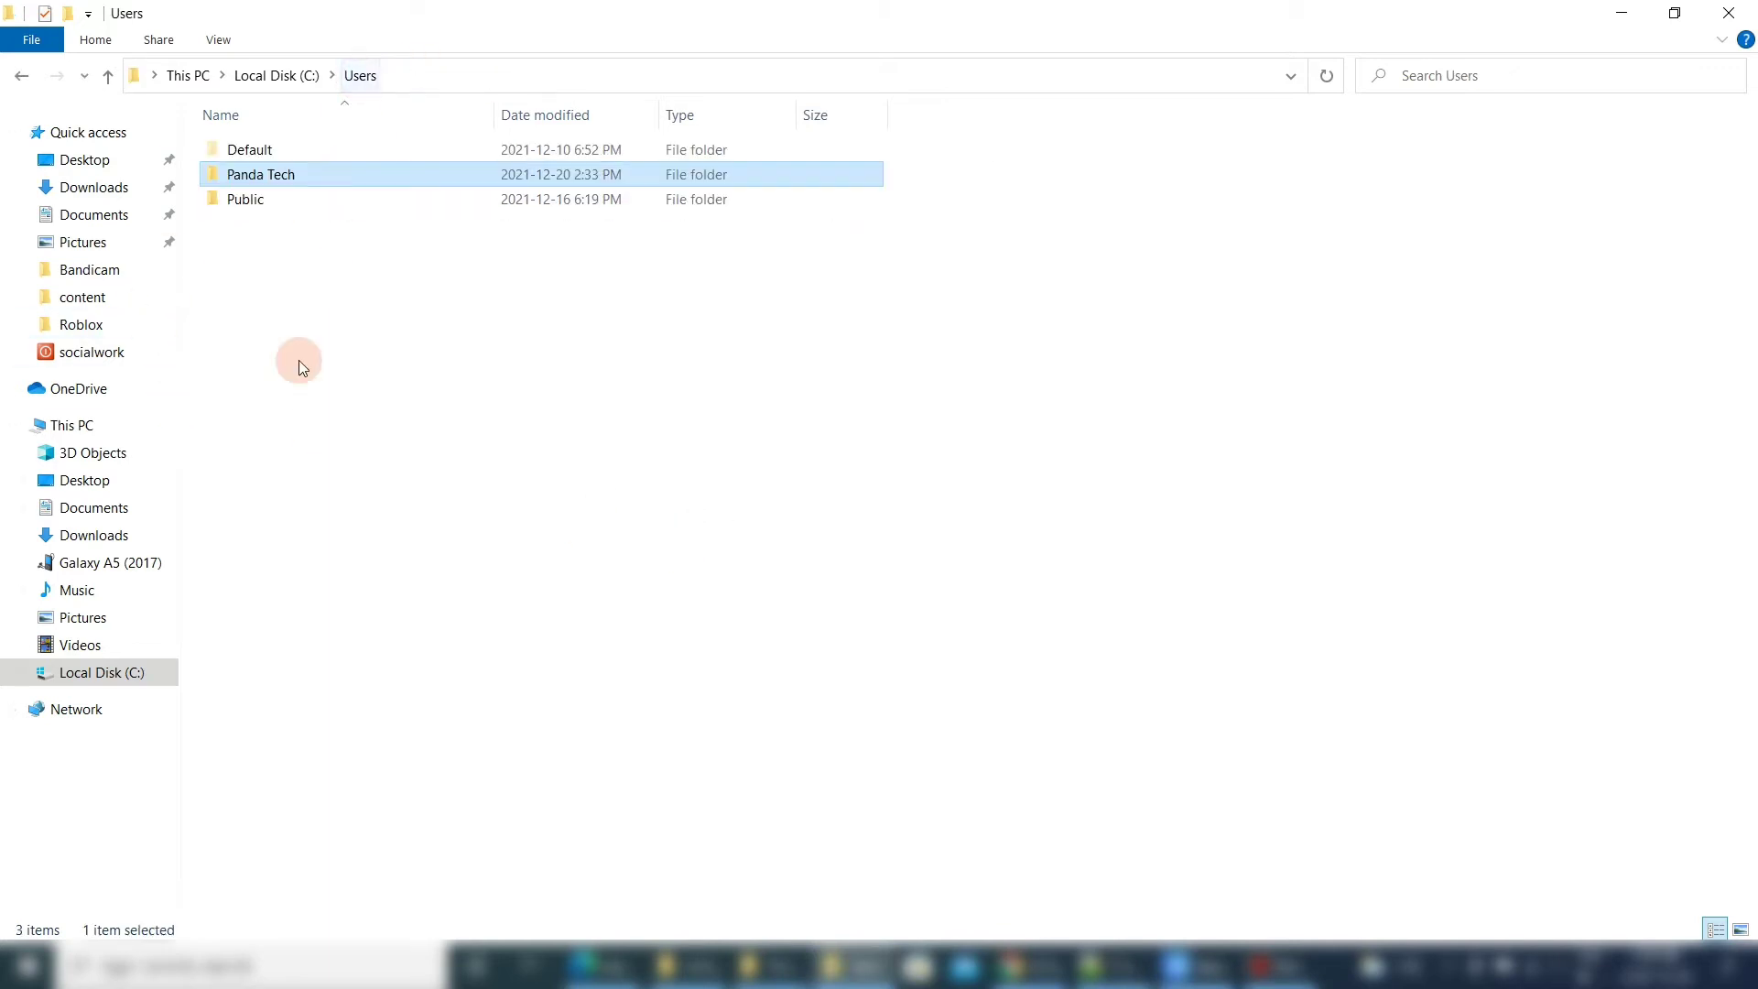
double_click(247, 174)
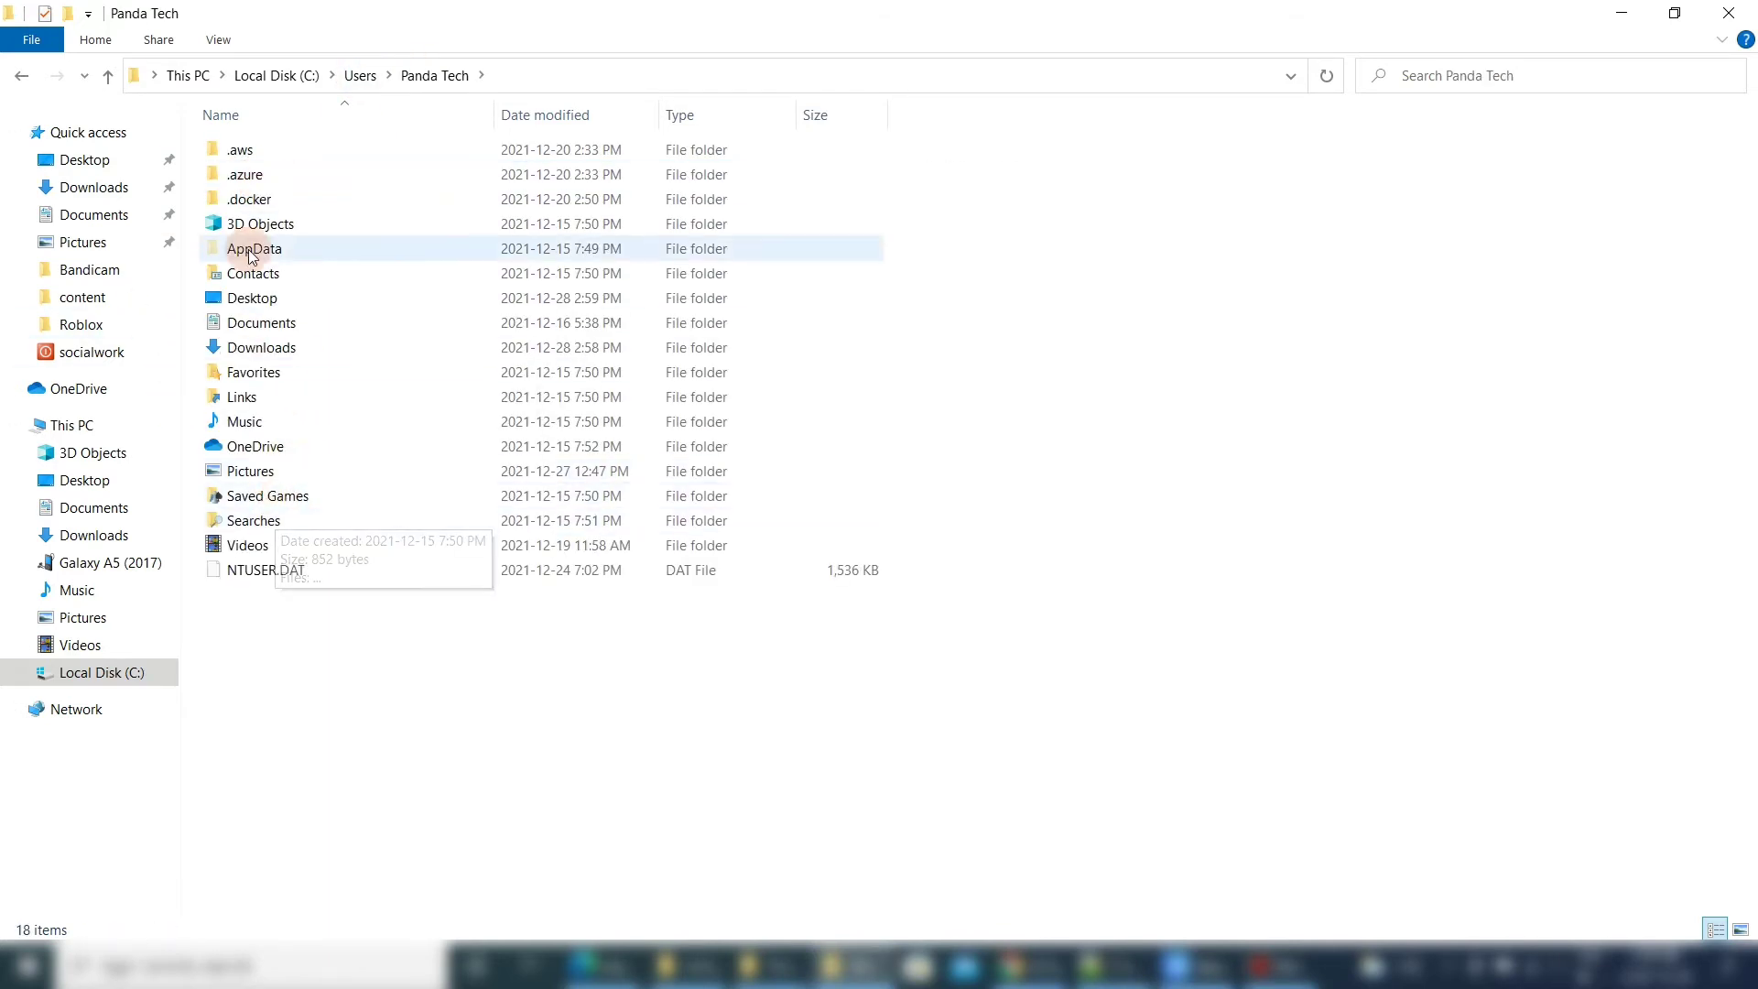
double_click(257, 248)
double_click(261, 149)
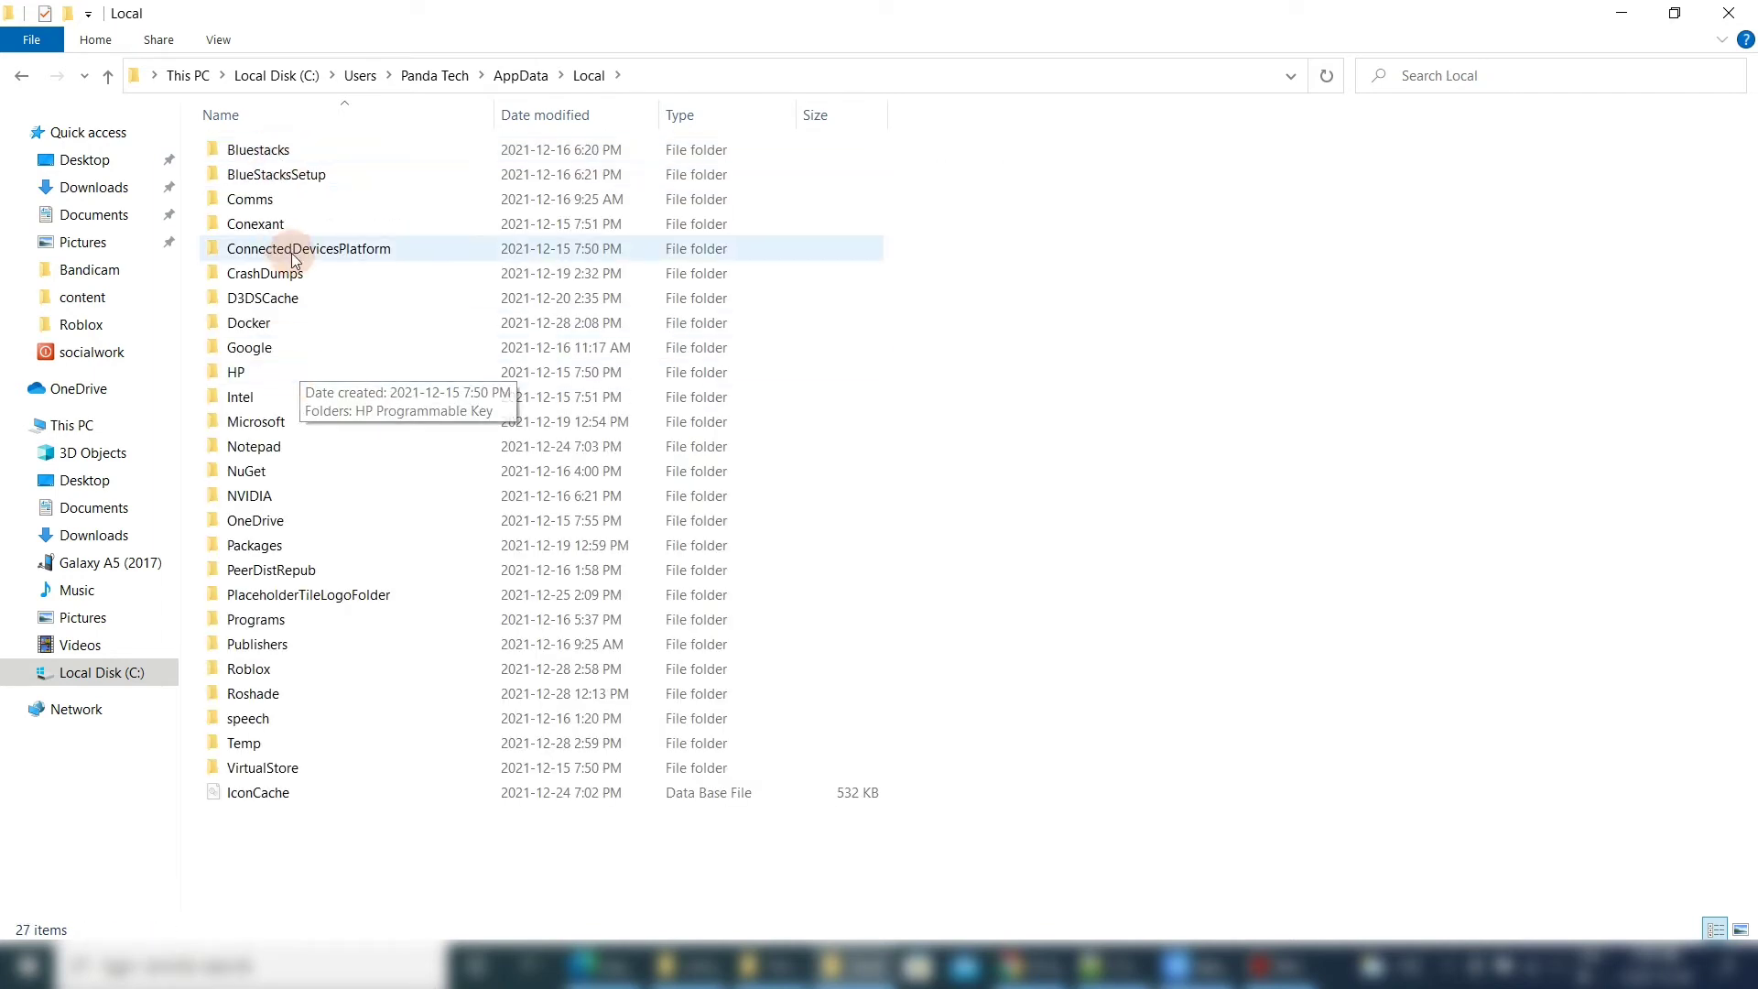
double_click(271, 673)
double_click(244, 183)
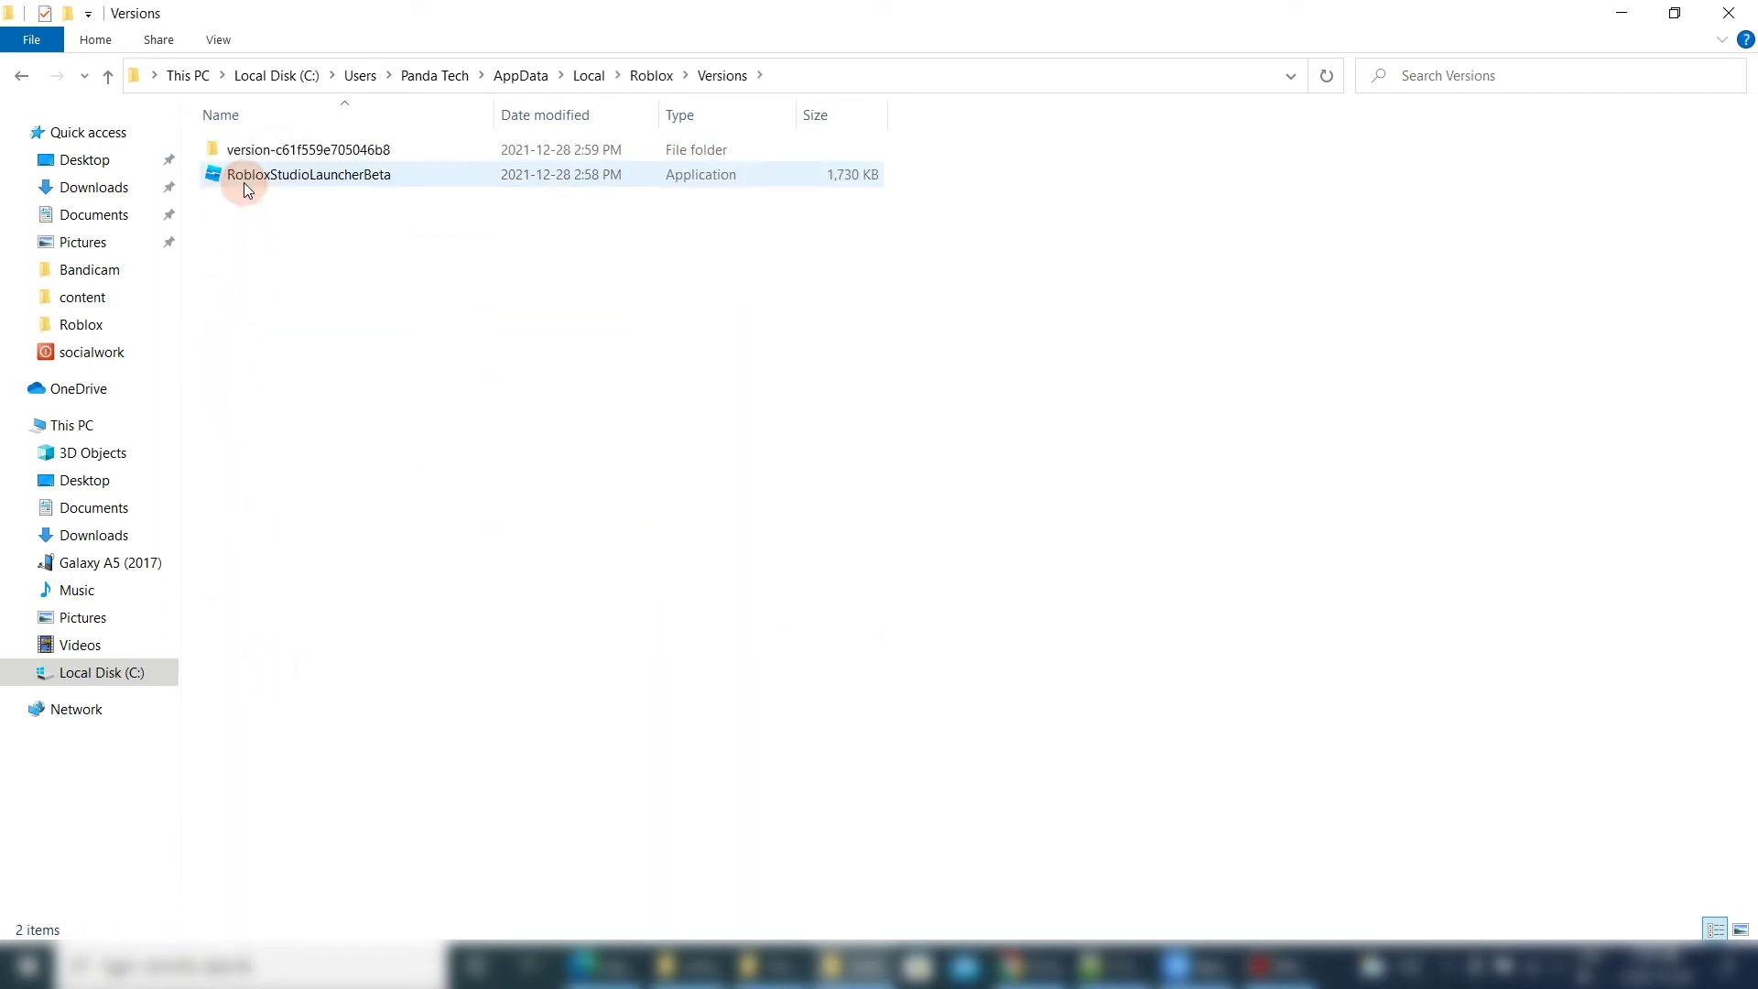
double_click(249, 150)
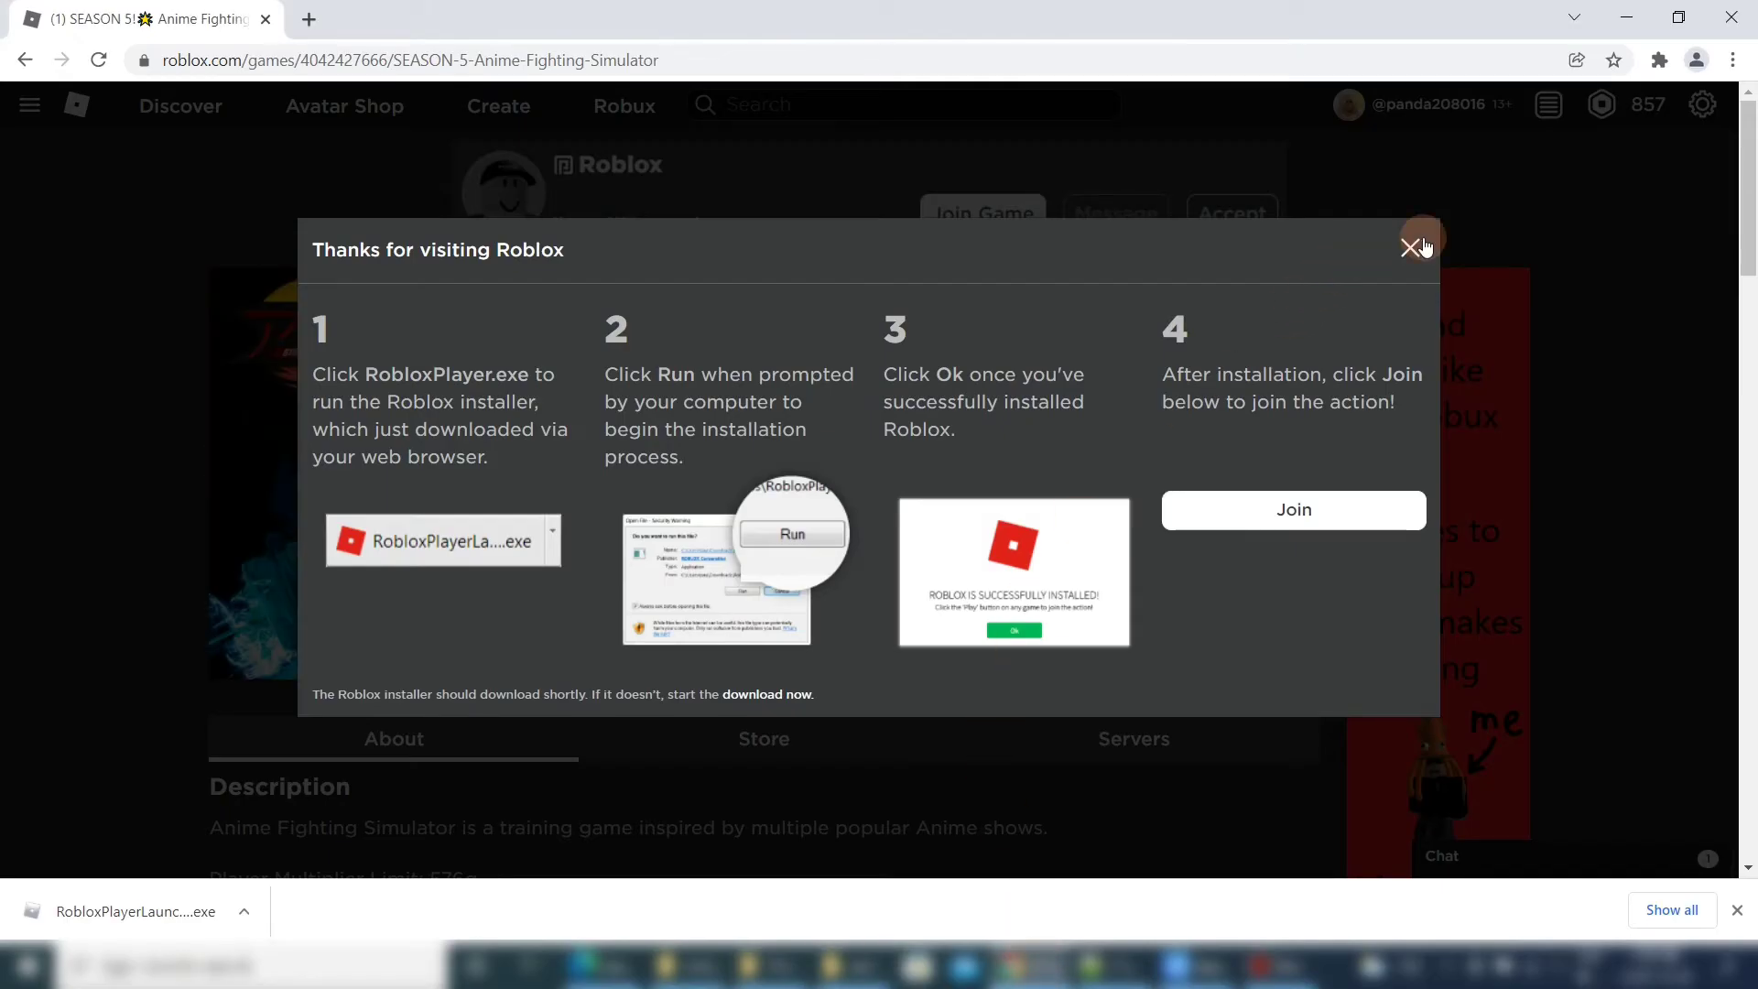
click(1410, 247)
click(1194, 549)
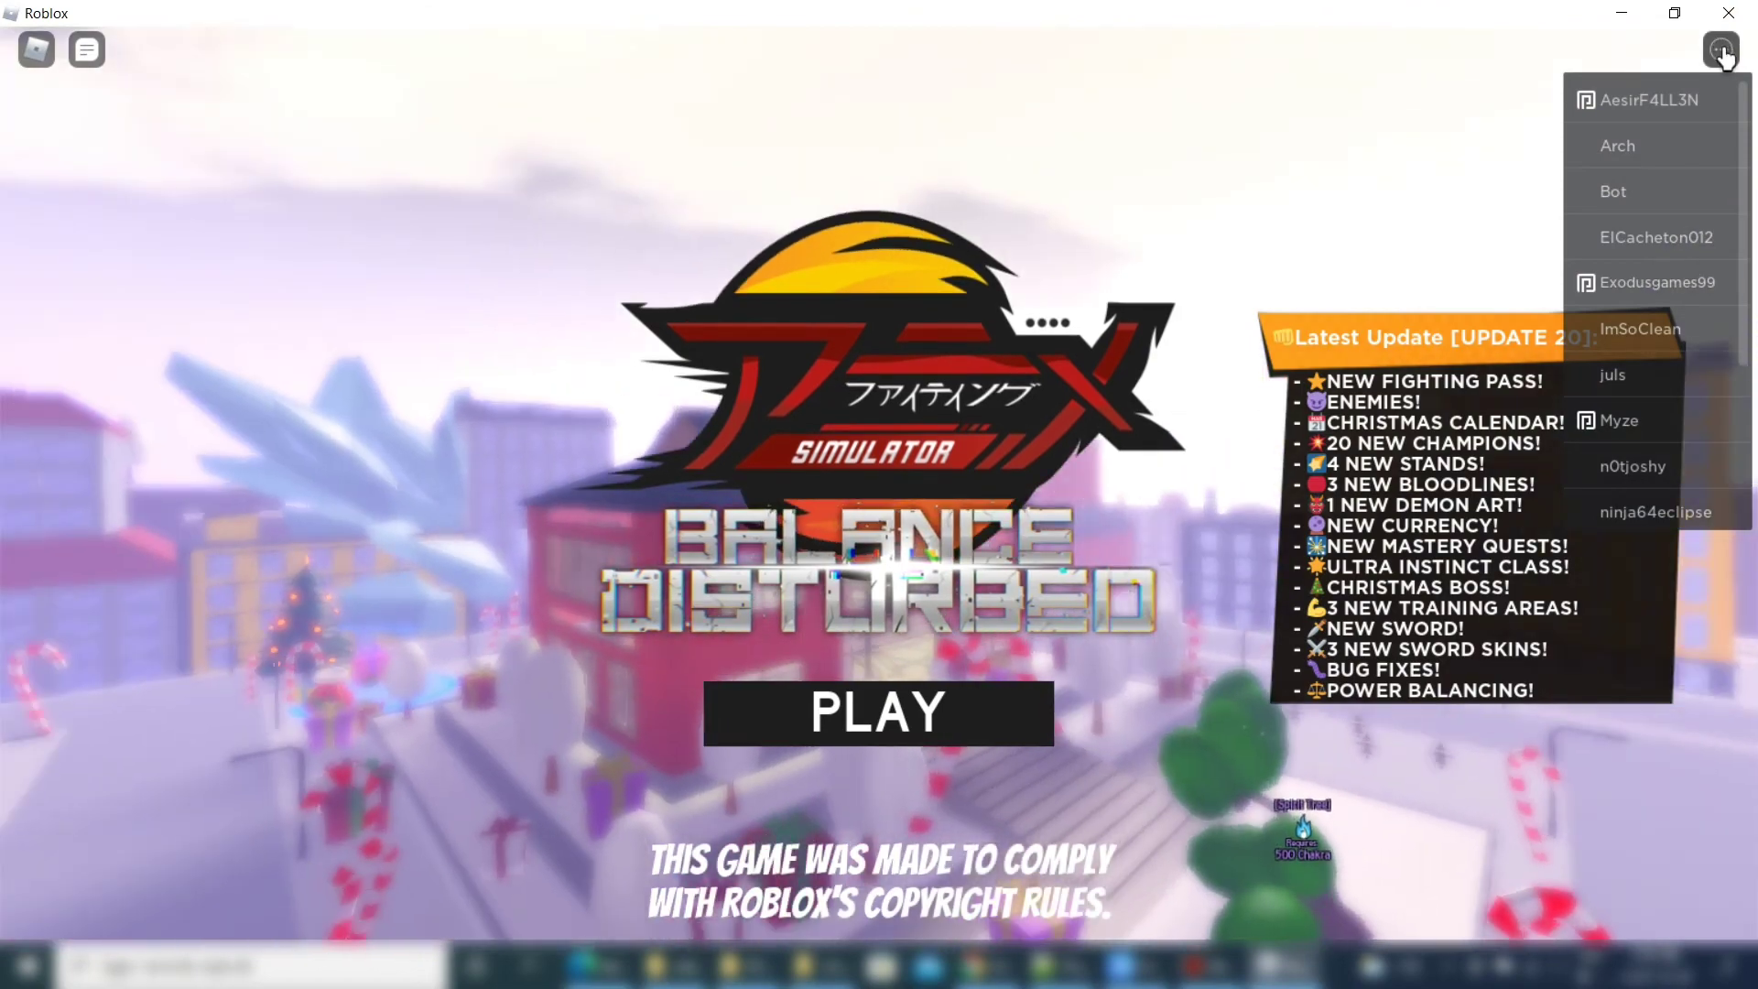
Open and close the top-right in-game menu, then press PLAY to spawn in the Safe Zone.
click(1719, 53)
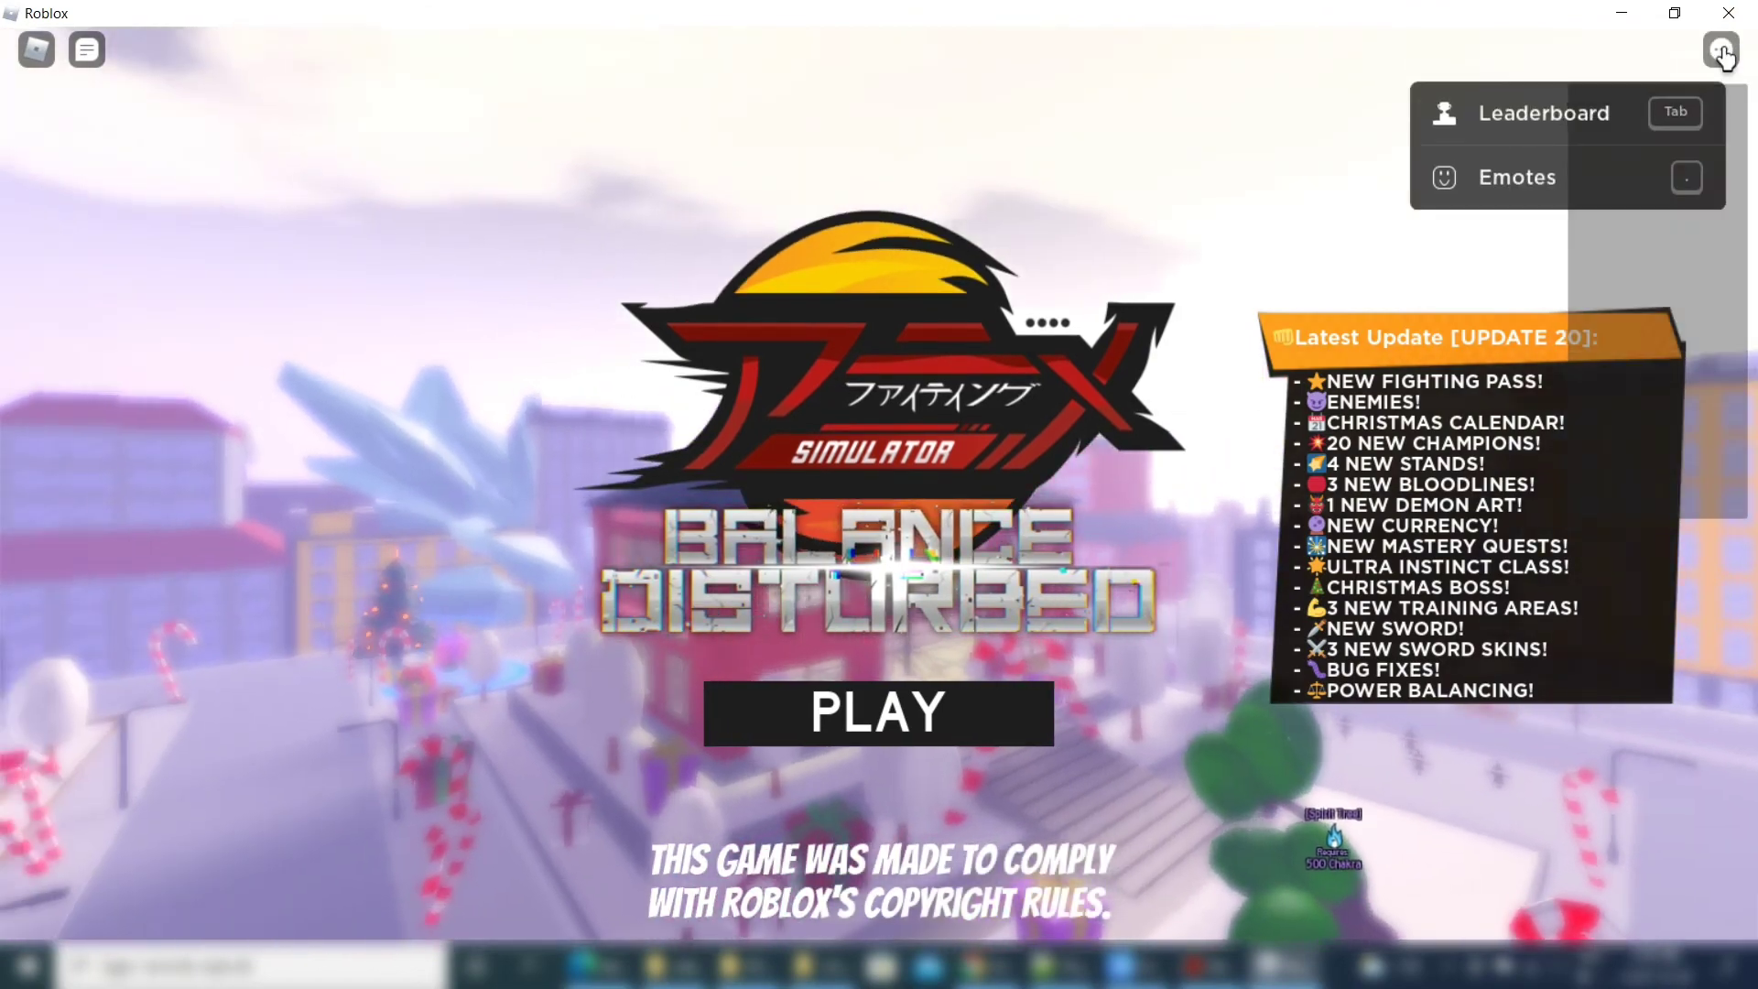
click(1719, 53)
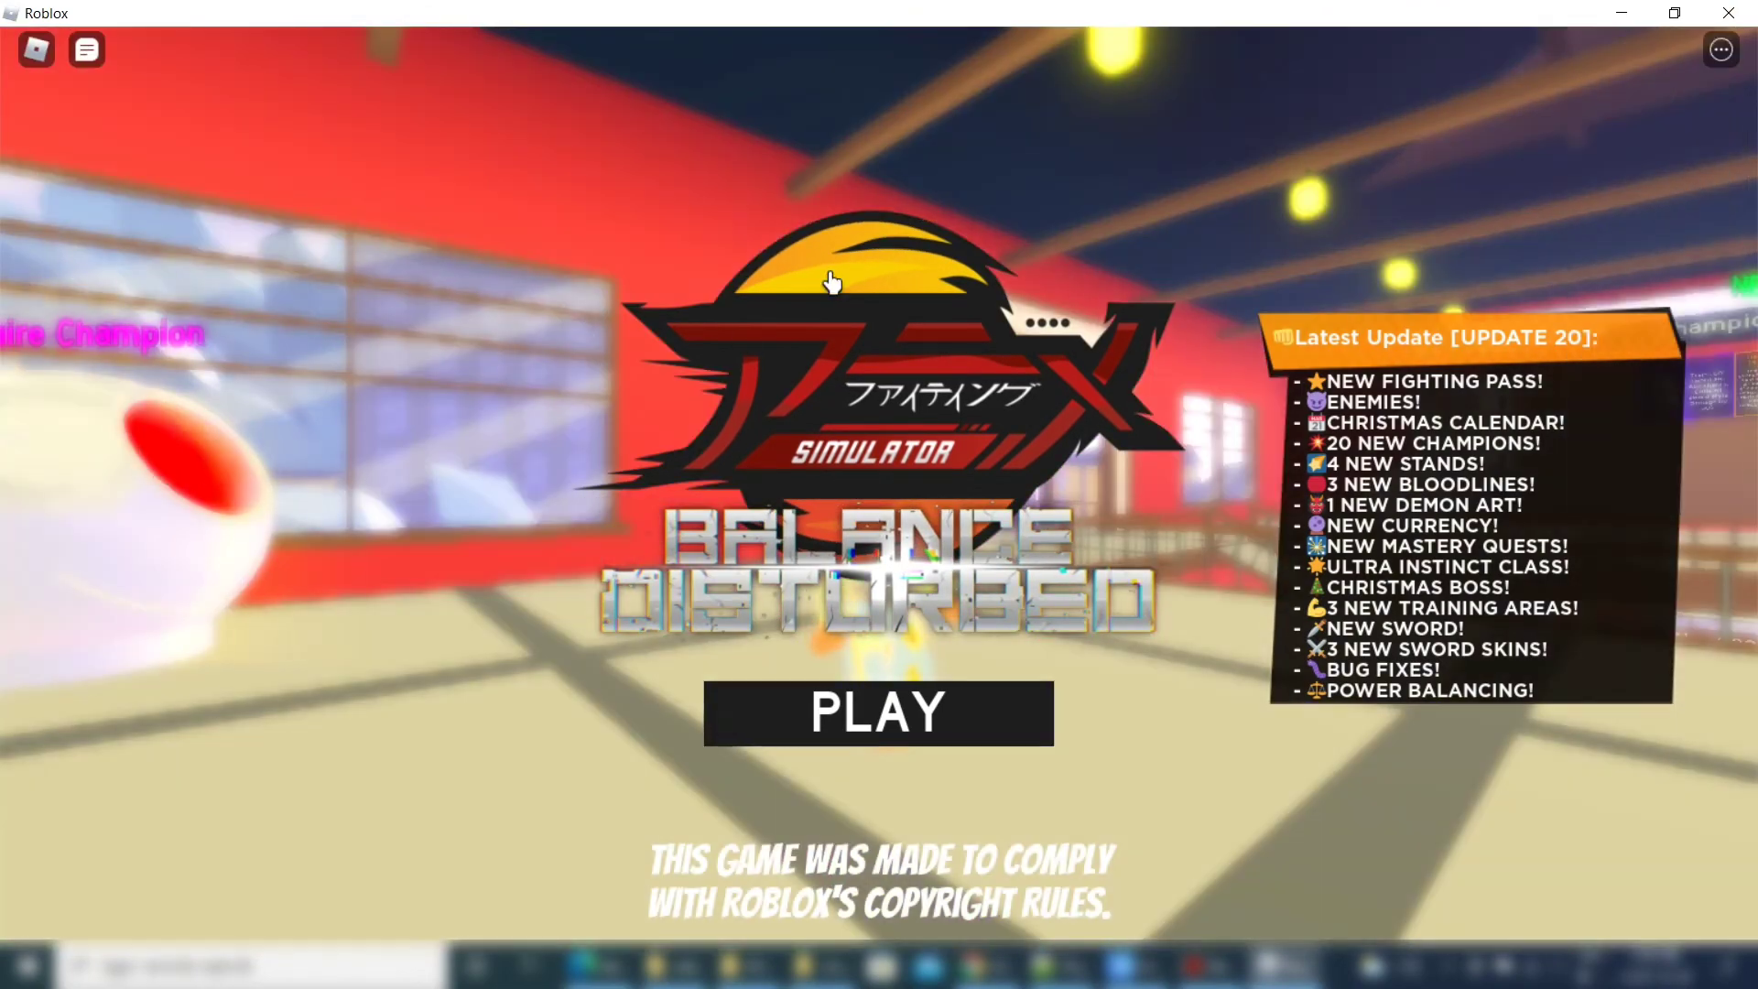
click(799, 739)
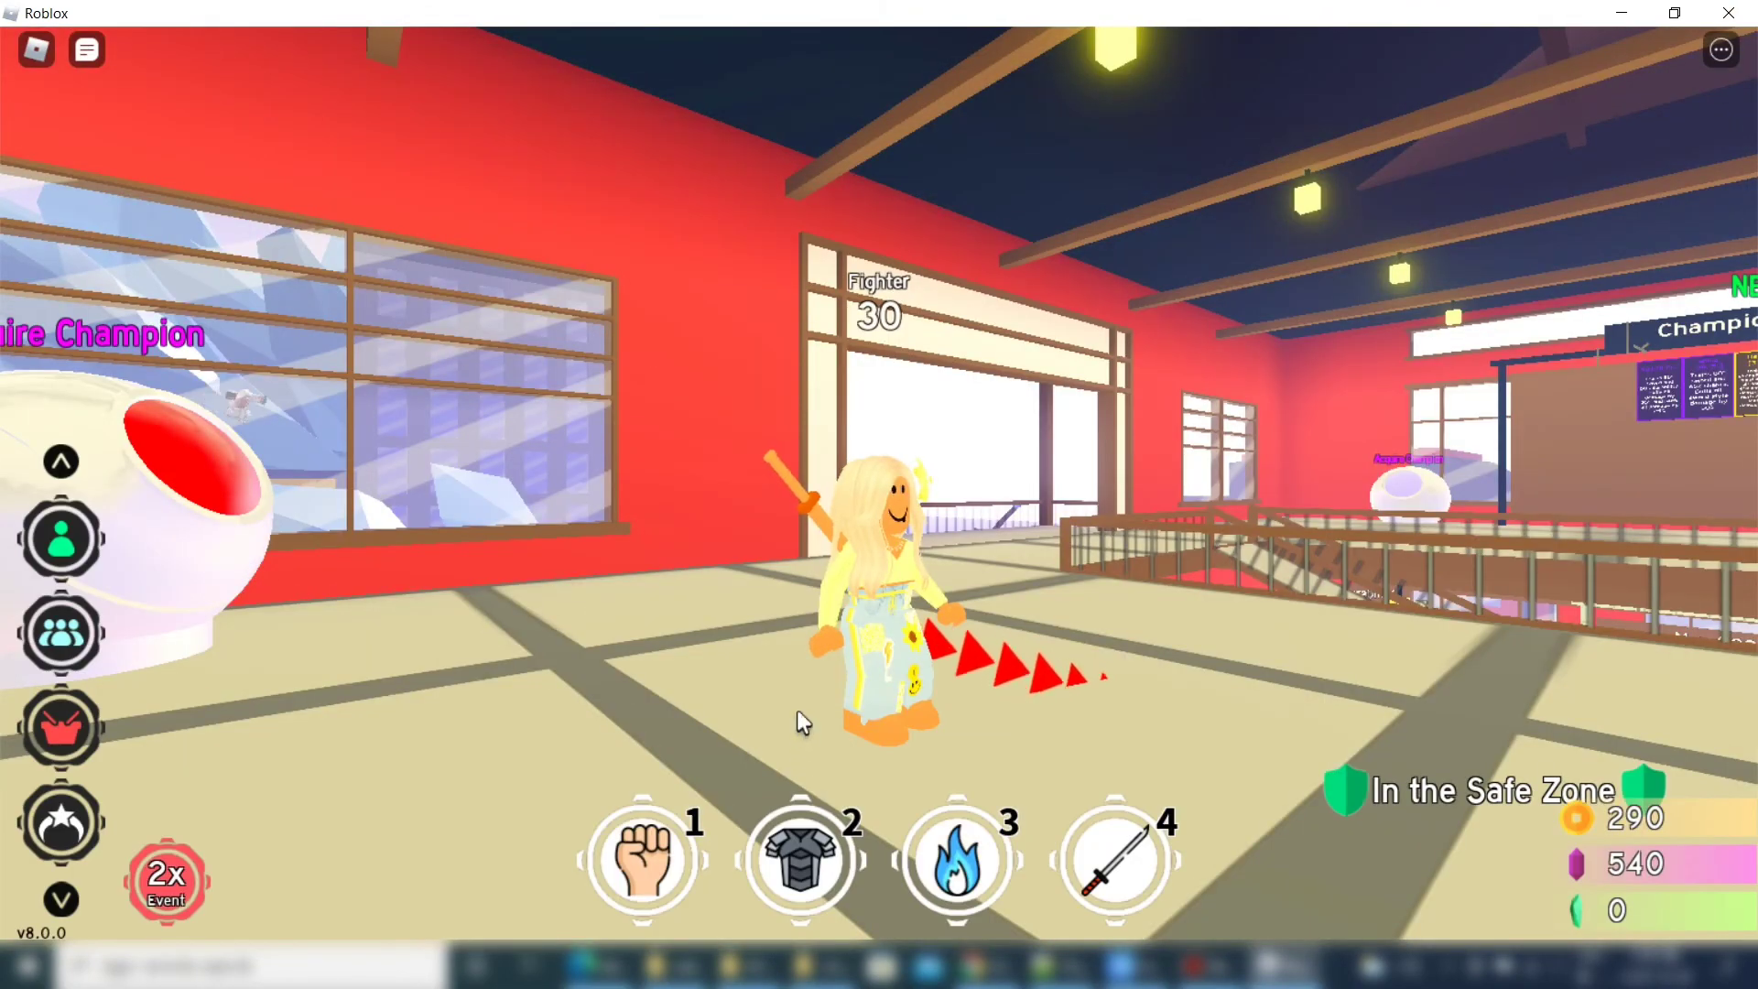